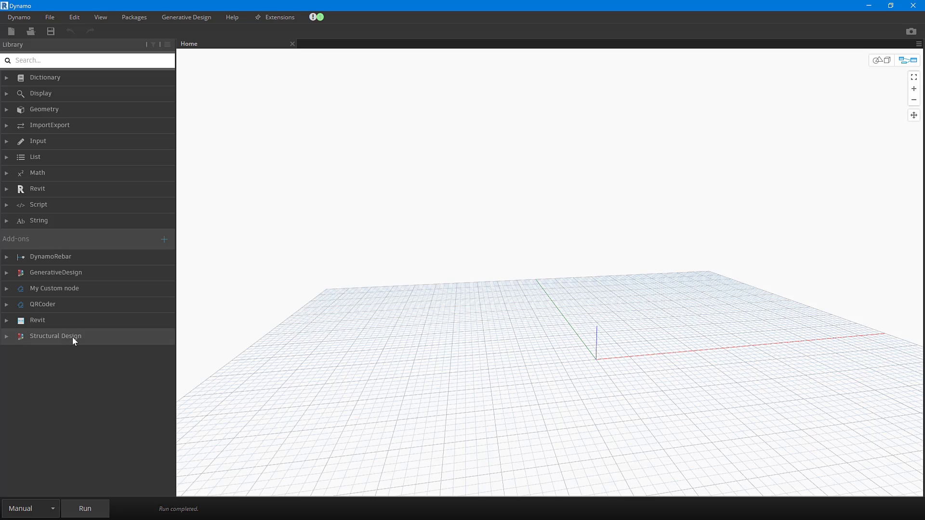
Step: Search the online package library for "structural" to locate the Structural Design package, and close the package search
{"action": "left_click", "coordinate": [135, 18]}
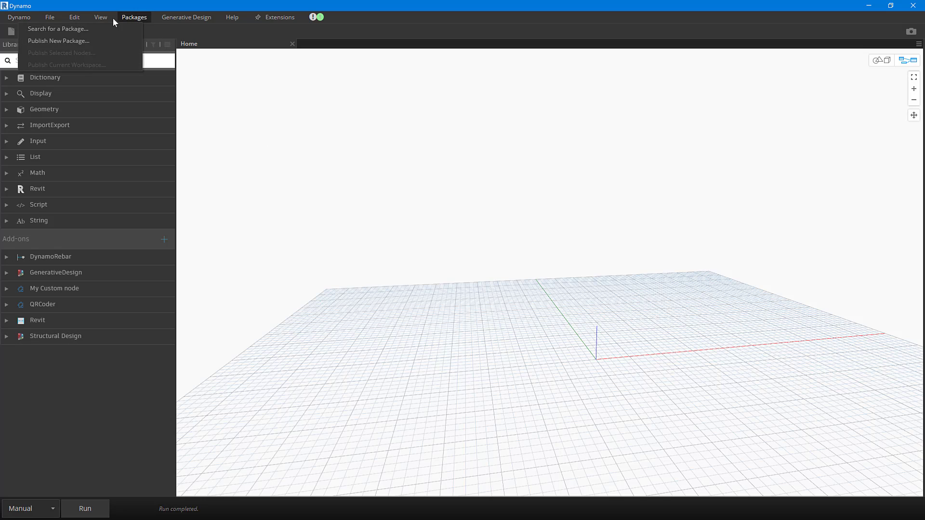
{"action": "left_click", "coordinate": [88, 30]}
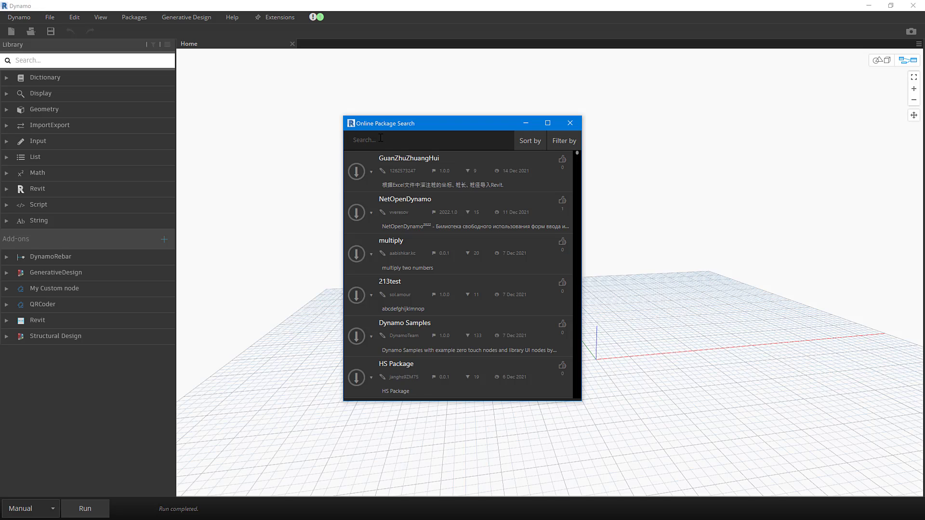
{"action": "type", "text": "structu"}
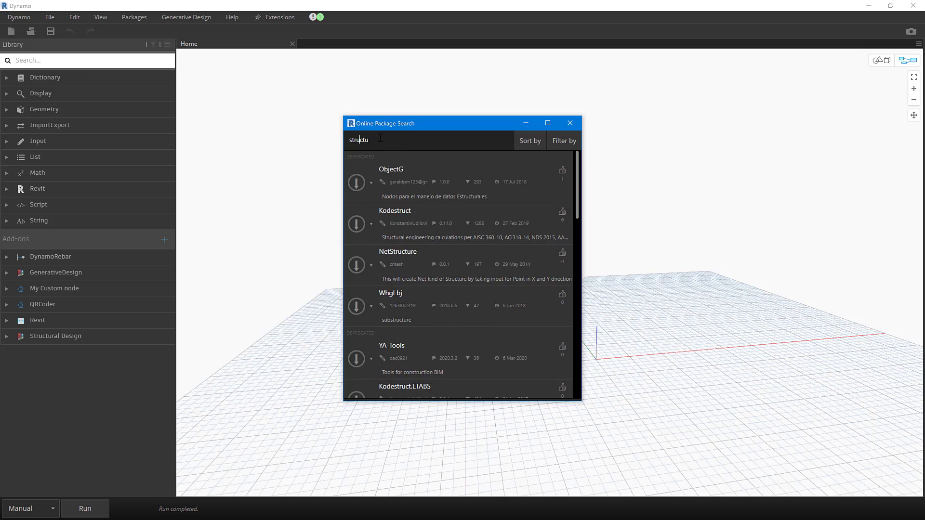
{"action": "type", "text": "ral"}
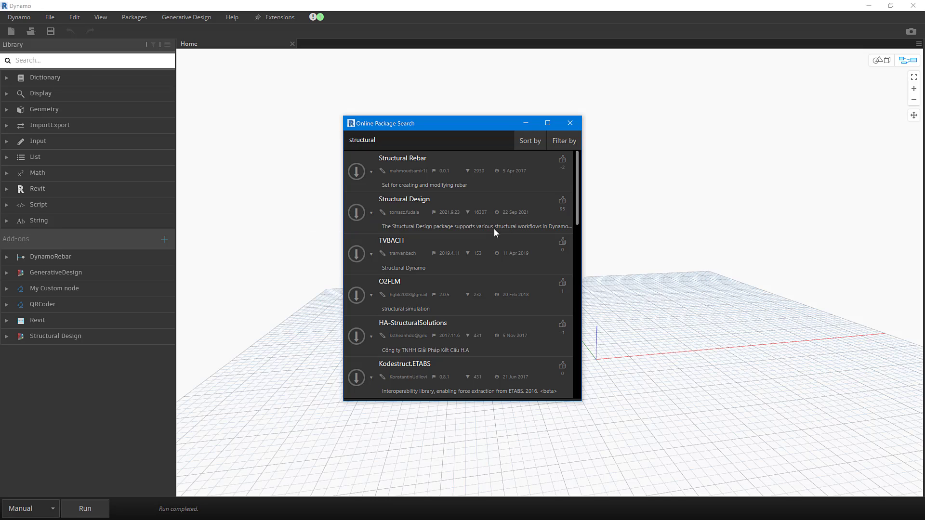
{"action": "left_click", "coordinate": [579, 123]}
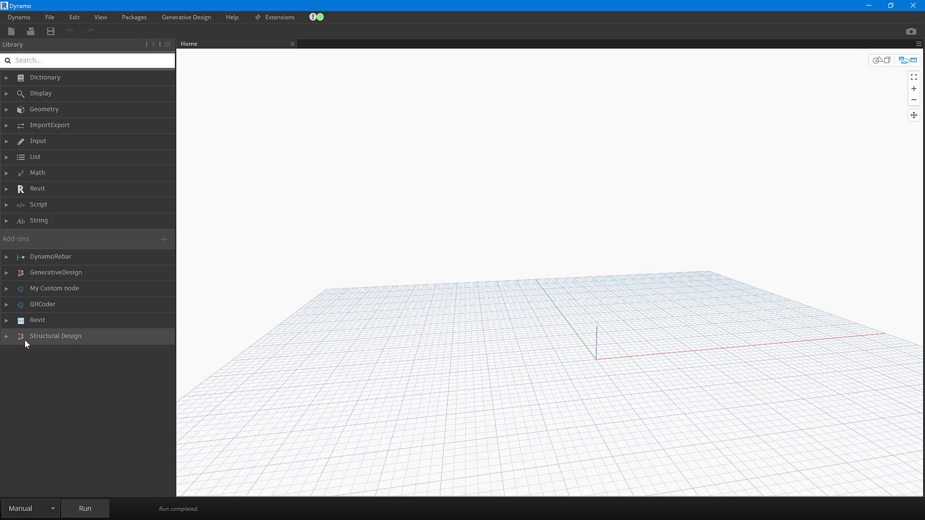
Step: Add a Frame.ByWidthHeightAngles node from the Structural Design package's Model > Frame category to the workspace
{"action": "left_click", "coordinate": [7, 337]}
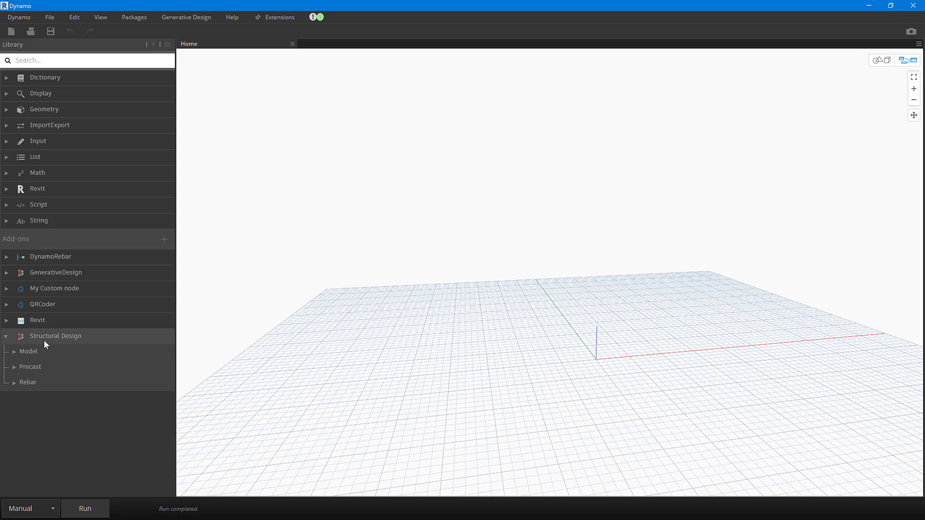
{"action": "left_click", "coordinate": [15, 355]}
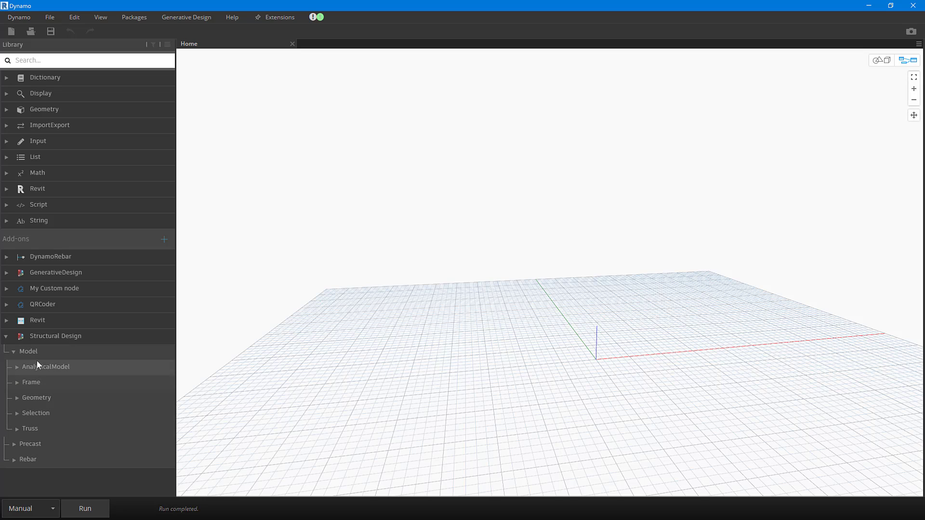
{"action": "left_click", "coordinate": [22, 382]}
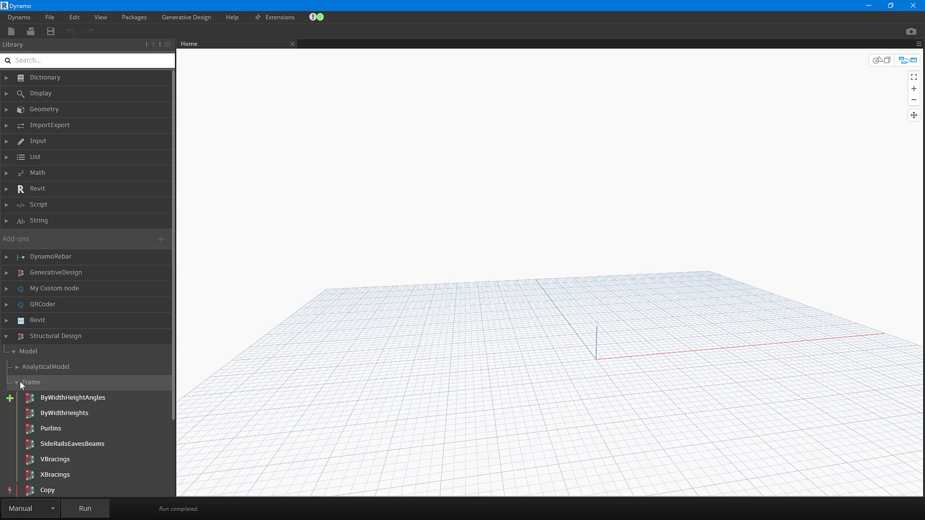
{"action": "scroll", "coordinate": [32, 398], "scroll_direction": "down", "scroll_amount": 4}
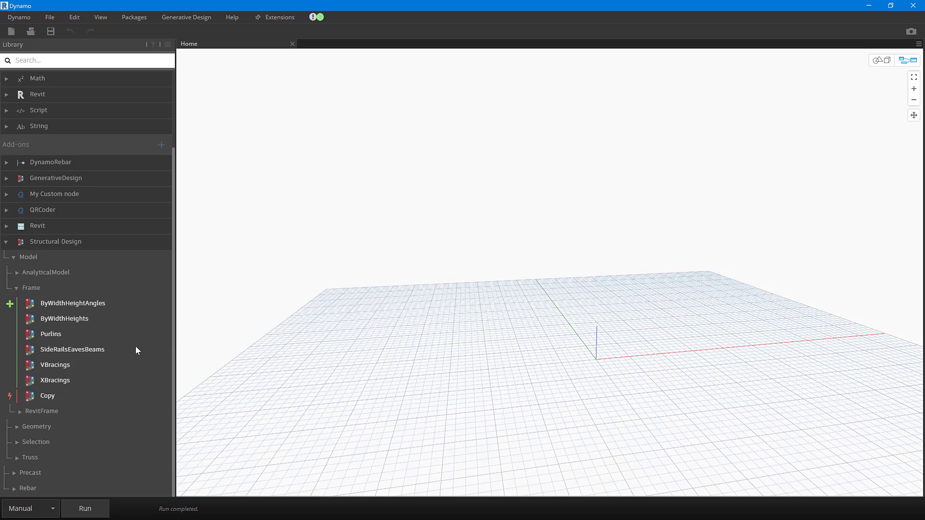
{"action": "mouse_move", "coordinate": [75, 310]}
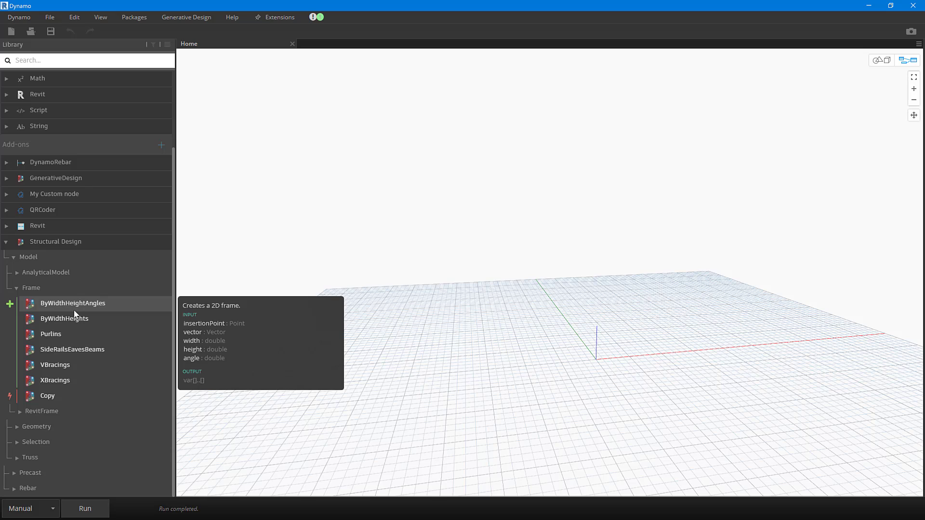
{"action": "left_click", "coordinate": [75, 310]}
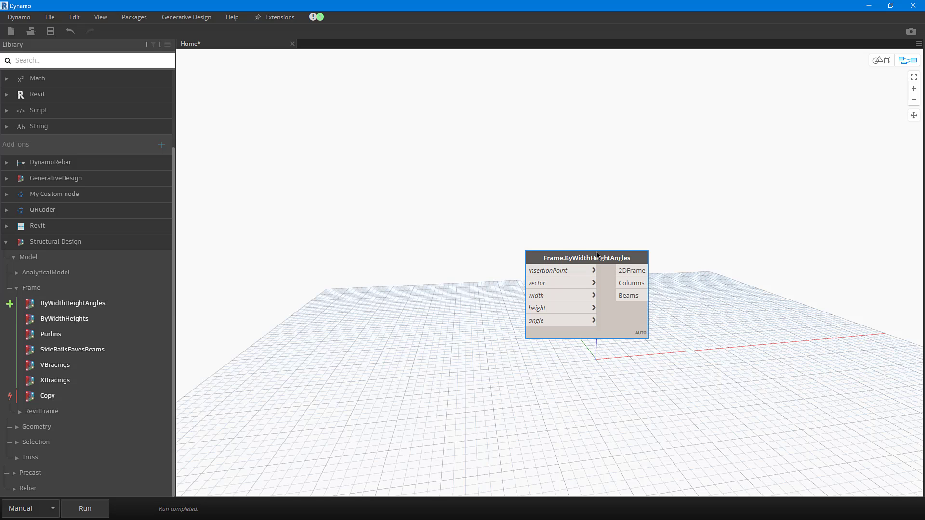
Step: Add an Integer Slider node and place it beside the input side of the Frame.ByWidthHeightAngles node
{"action": "scroll", "coordinate": [515, 245], "scroll_direction": "up", "scroll_amount": 4}
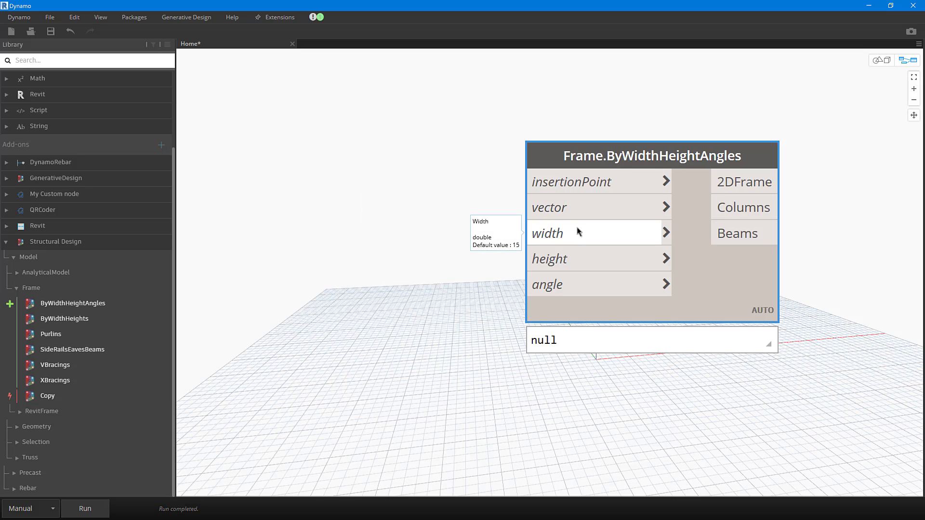
{"action": "scroll", "coordinate": [479, 260], "scroll_direction": "down", "scroll_amount": 3}
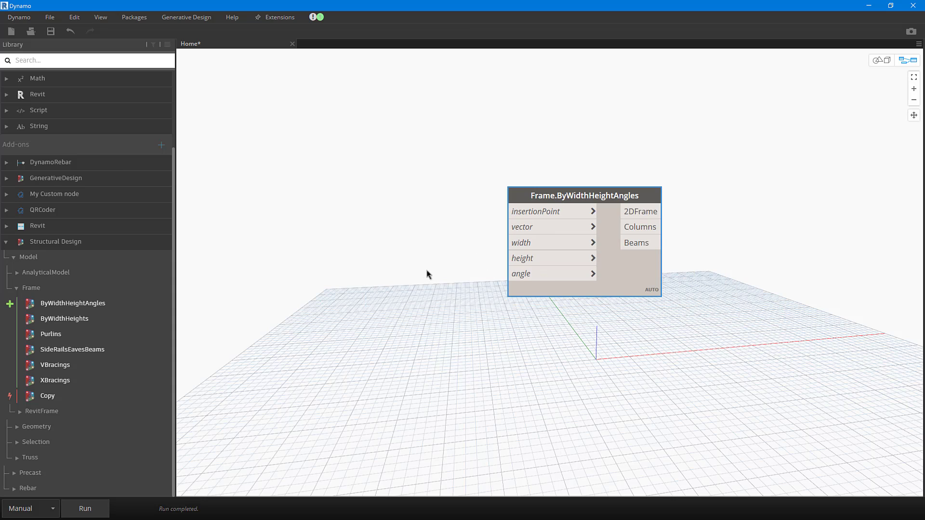
{"action": "middle_click_drag", "start_coordinate": [426, 275], "coordinate": [494, 260]}
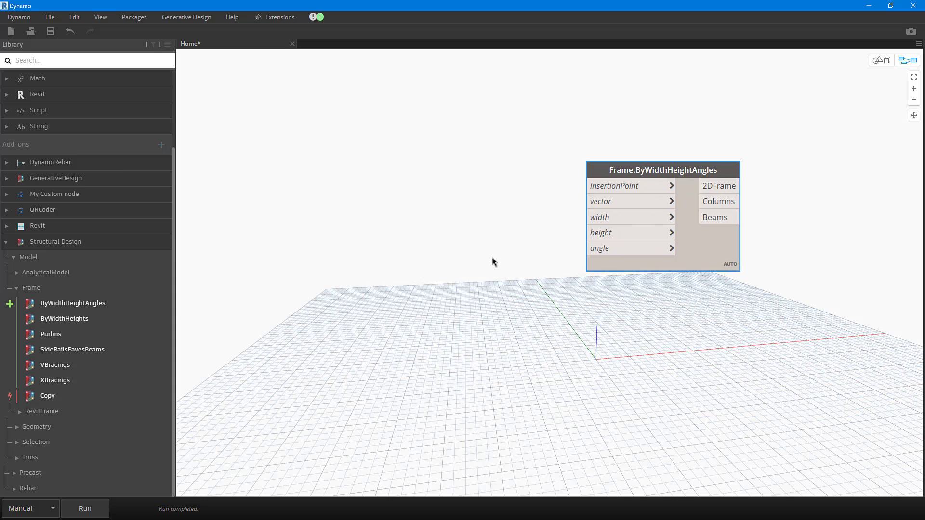
{"action": "right_click", "coordinate": [361, 215]}
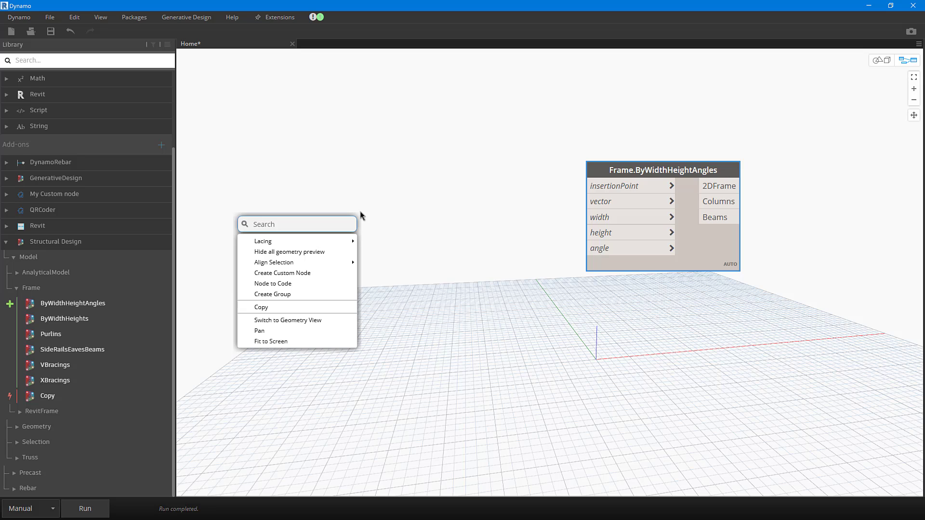
{"action": "type", "text": "slider"}
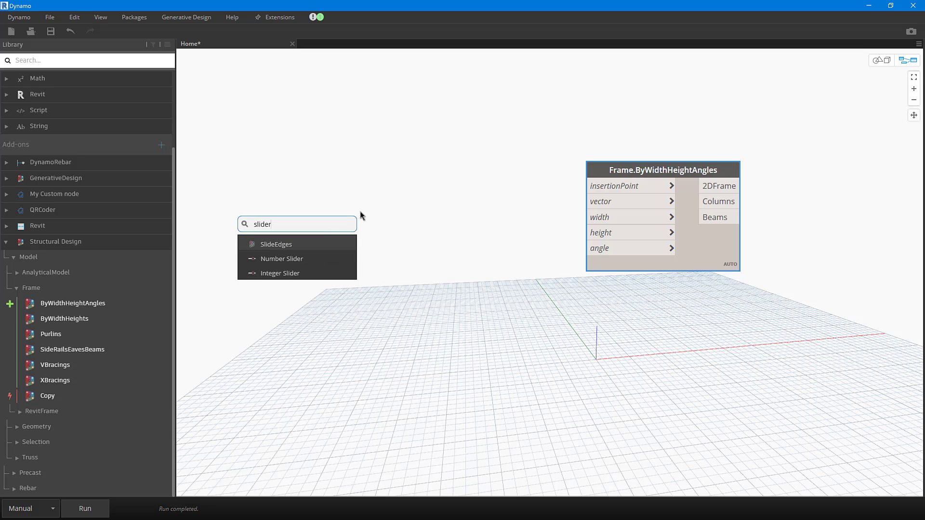
{"action": "left_click", "coordinate": [300, 274]}
{"action": "left_click_drag", "start_coordinate": [388, 288], "coordinate": [386, 205]}
{"action": "scroll", "coordinate": [307, 222], "scroll_direction": "up", "scroll_amount": 1}
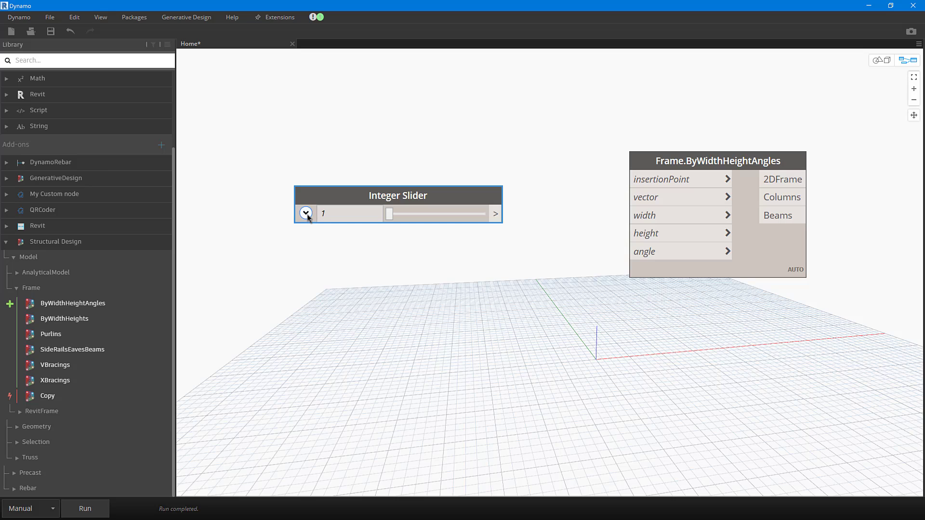
Step: Set the integer slider's minimum to 2000, maximum to 20000 and step to 100, and collapse its settings
{"action": "left_click", "coordinate": [306, 214]}
{"action": "left_click", "coordinate": [342, 236]}
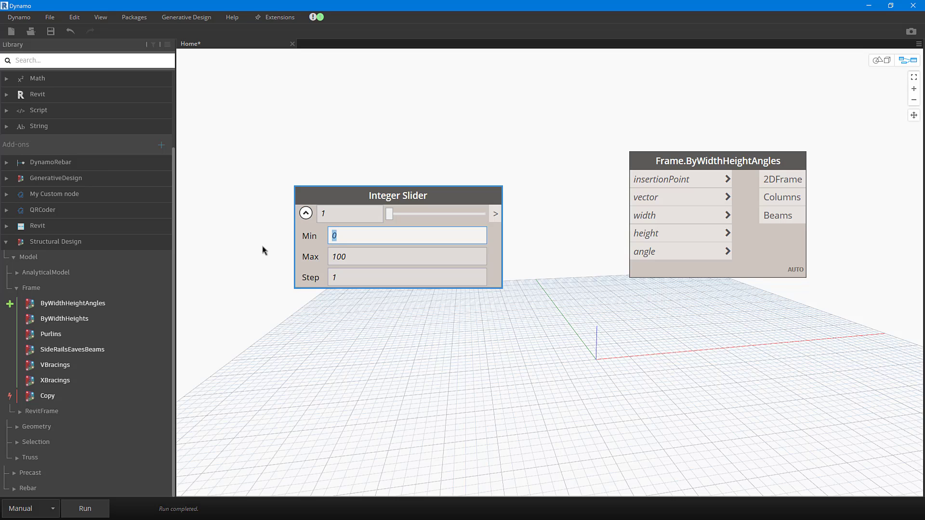
{"action": "left_click", "coordinate": [375, 252]}
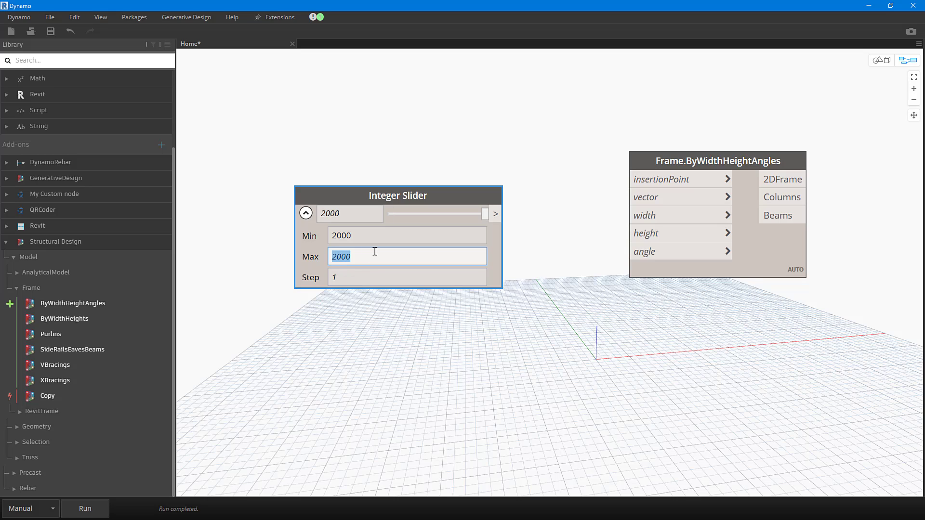
{"action": "type", "text": "20000"}
{"action": "left_click", "coordinate": [363, 278]}
{"action": "type", "text": "1000"}
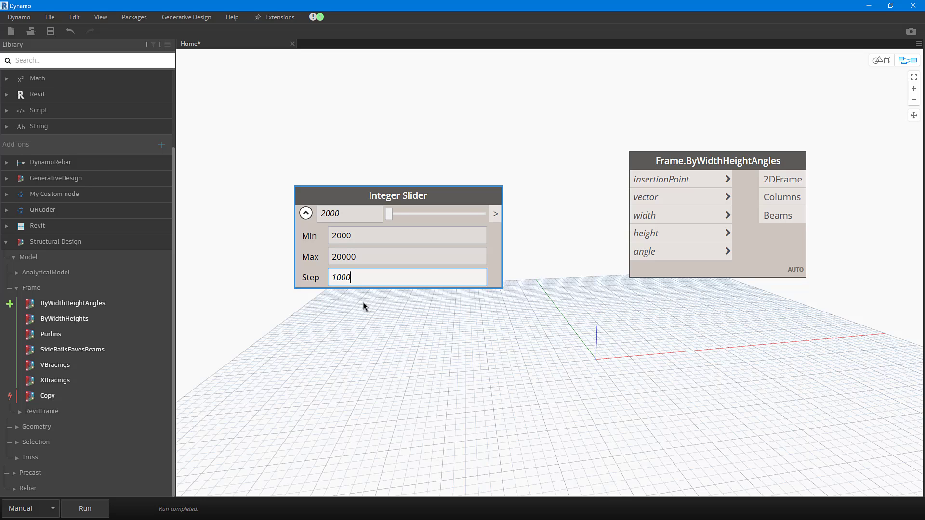
{"action": "key", "text": "BackSpace"}
{"action": "left_click", "coordinate": [361, 317]}
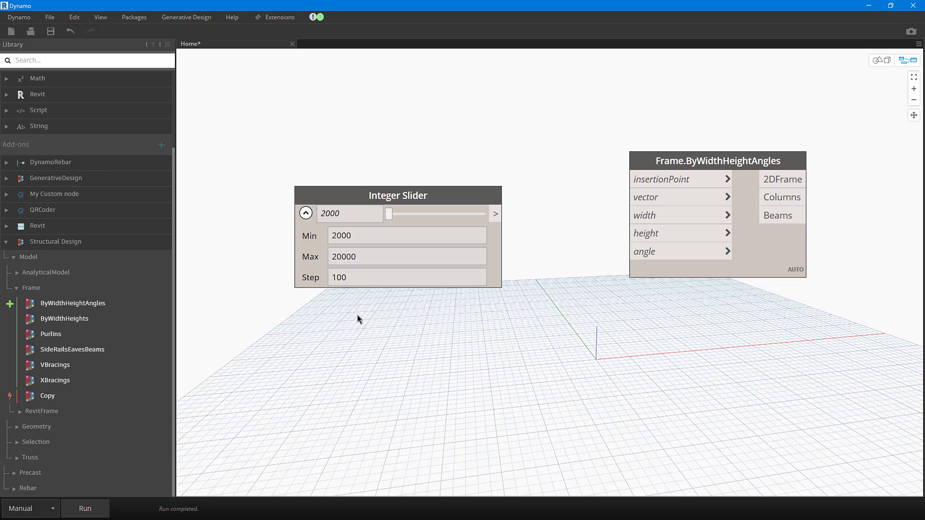
{"action": "left_click", "coordinate": [306, 213]}
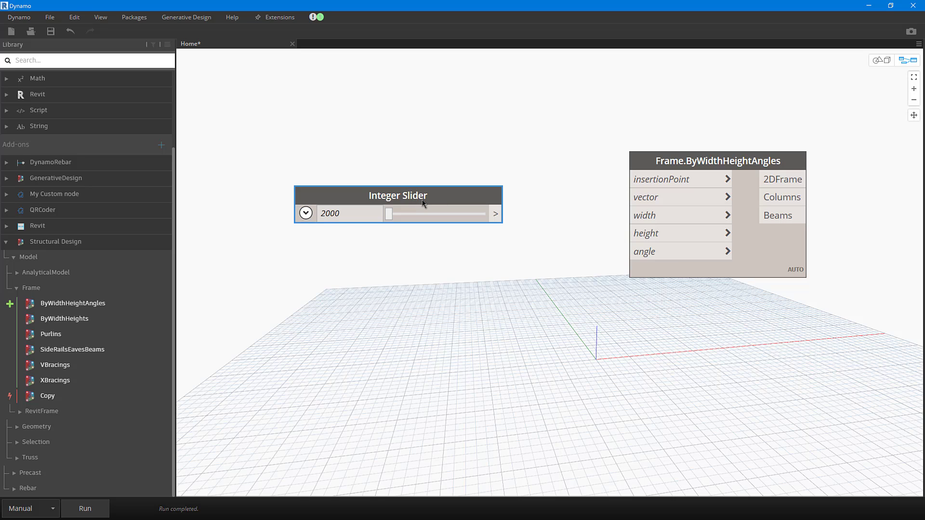
Step: Rename the integer slider to Width and connect it to the frame node's width input
{"action": "double_click", "coordinate": [422, 202]}
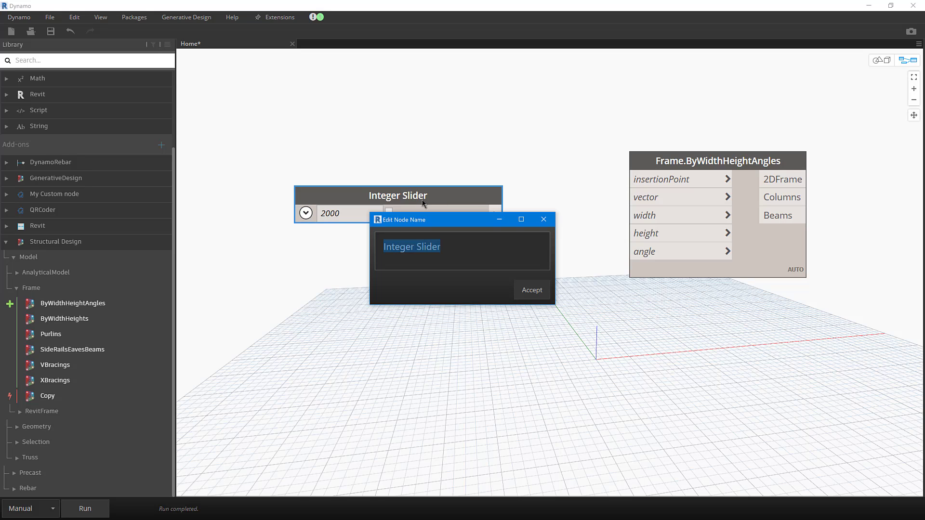
{"action": "type", "text": "Width"}
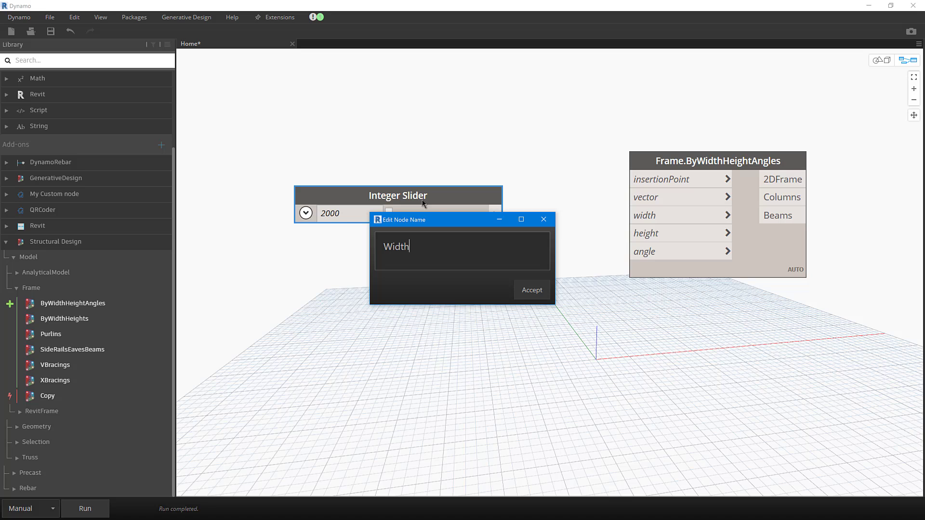
{"action": "left_click", "coordinate": [547, 288]}
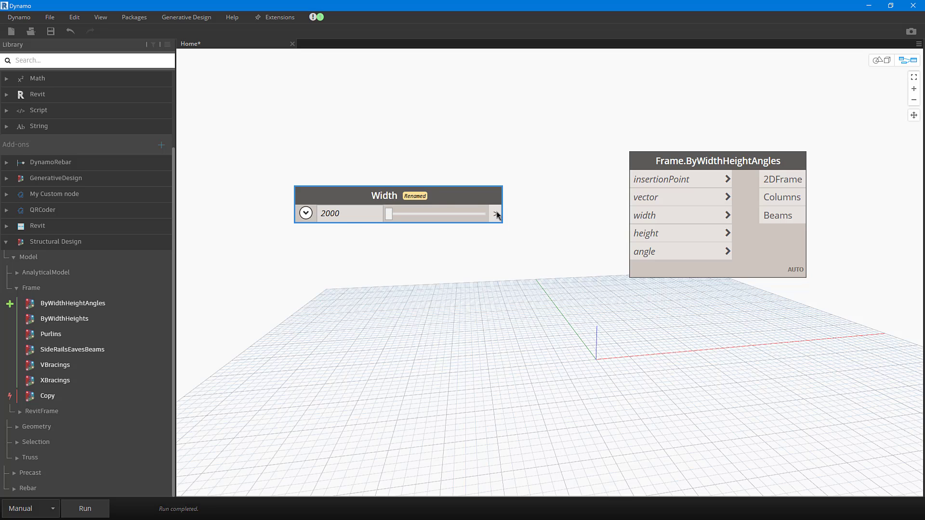
{"action": "left_click_drag", "start_coordinate": [497, 214], "coordinate": [630, 215]}
{"action": "left_click_drag", "start_coordinate": [468, 198], "coordinate": [463, 198]}
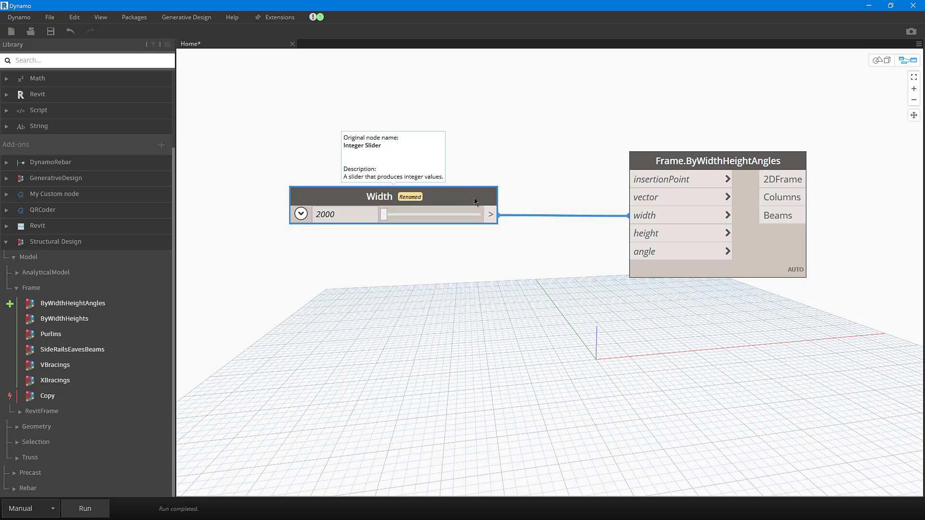
Step: Duplicate the Width slider just below the original and rename the copy to Height
{"action": "left_click_drag", "start_coordinate": [475, 200], "coordinate": [471, 254], "text": "ctrl"}
{"action": "double_click", "coordinate": [369, 244]}
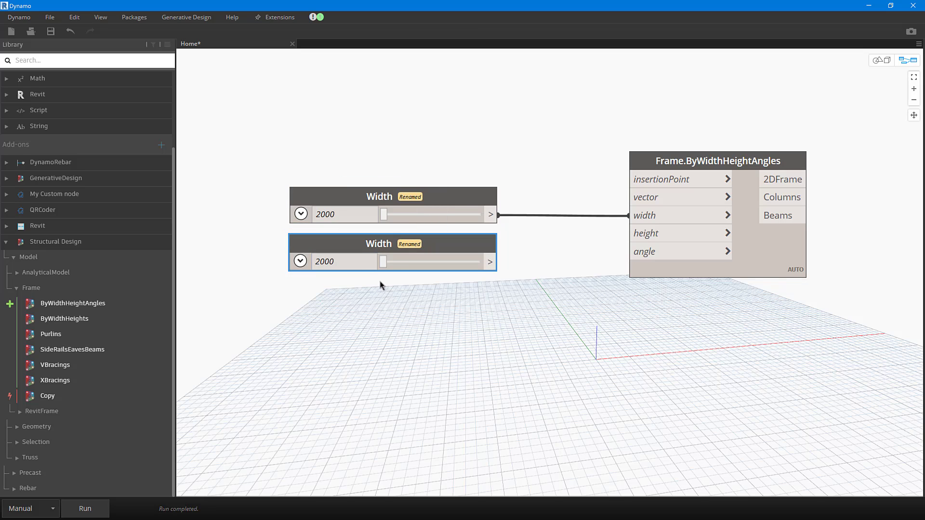
{"action": "type", "text": "Height"}
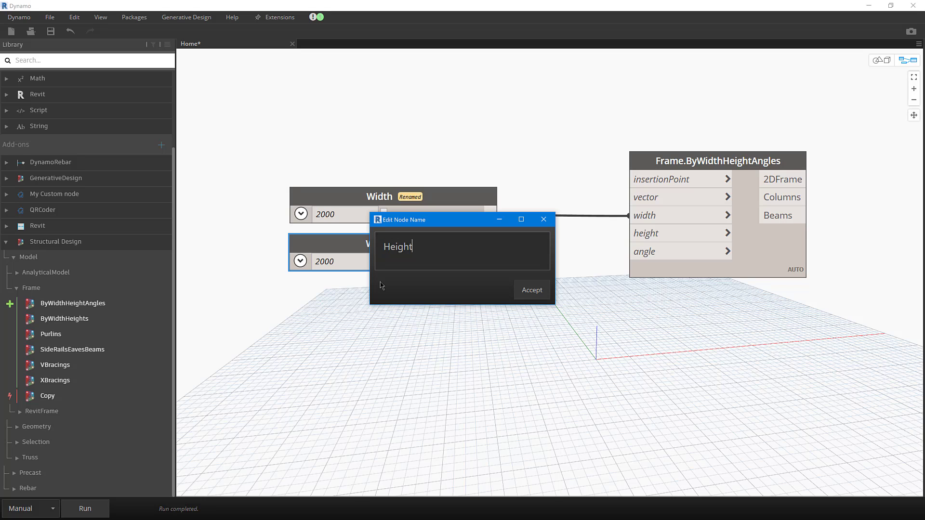
{"action": "left_click", "coordinate": [531, 290]}
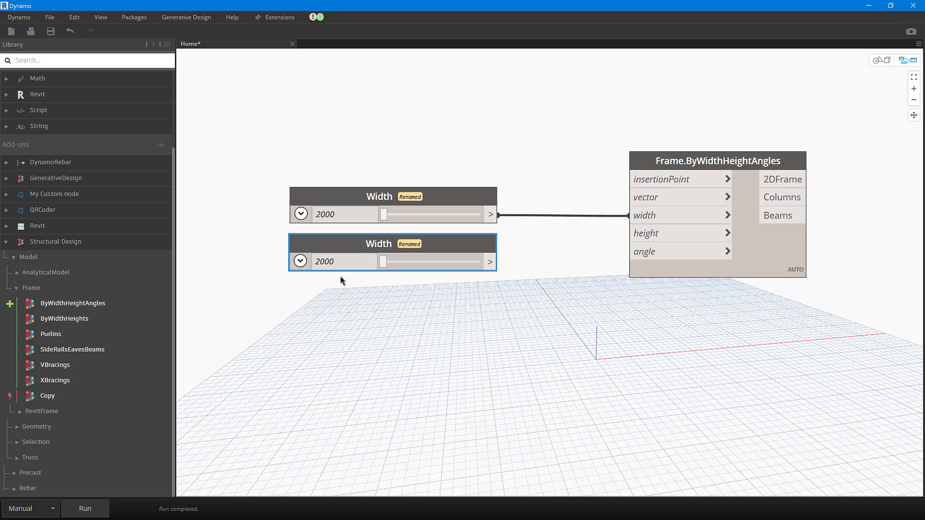
Step: Set the Height slider's minimum to 3000 and maximum to 10000, and connect it to the frame node's height input
{"action": "left_click", "coordinate": [300, 261]}
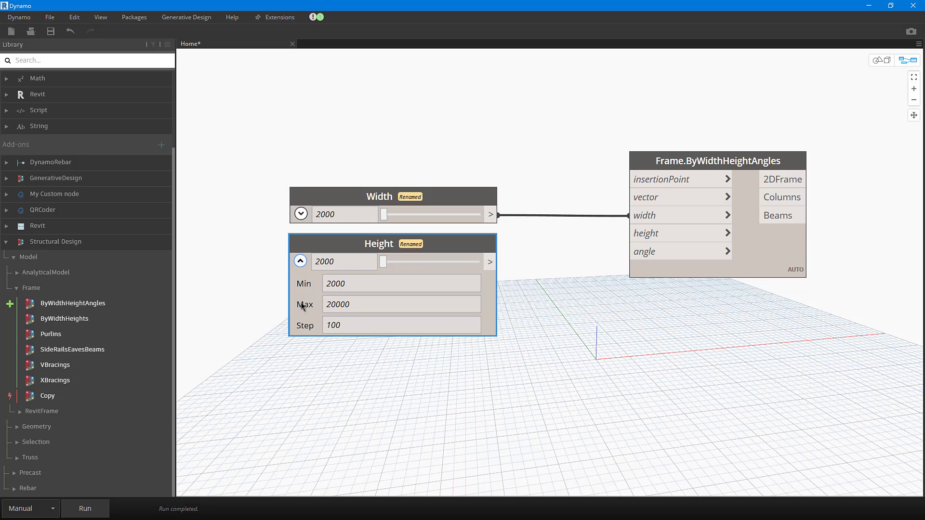
{"action": "double_click", "coordinate": [358, 286]}
{"action": "type", "text": "5000"}
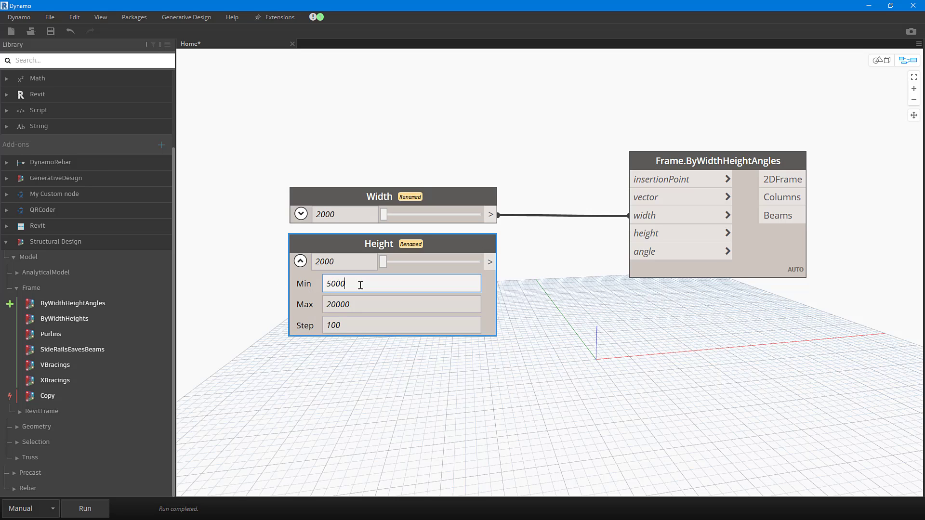
{"action": "key", "text": "ctrl+a"}
{"action": "type", "text": "3000"}
{"action": "key", "text": "Tab"}
{"action": "type", "text": "10000"}
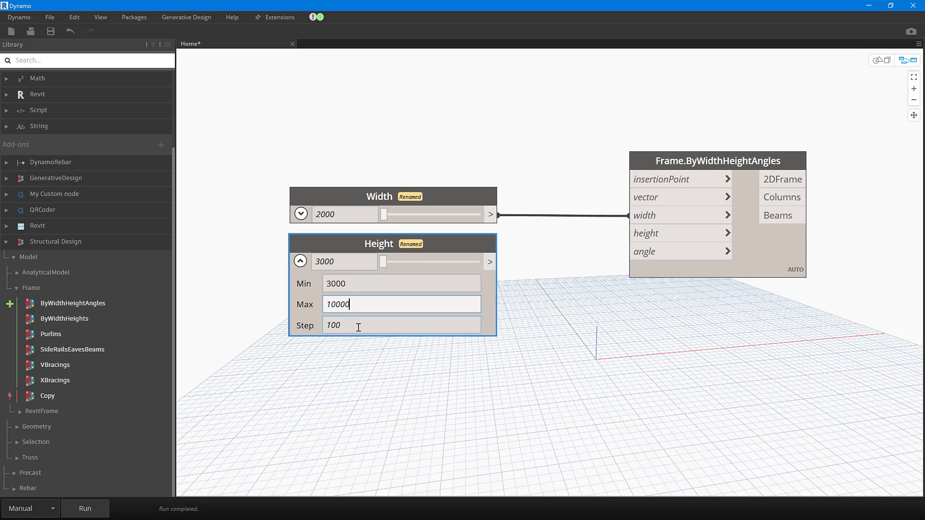
{"action": "key", "text": "Tab"}
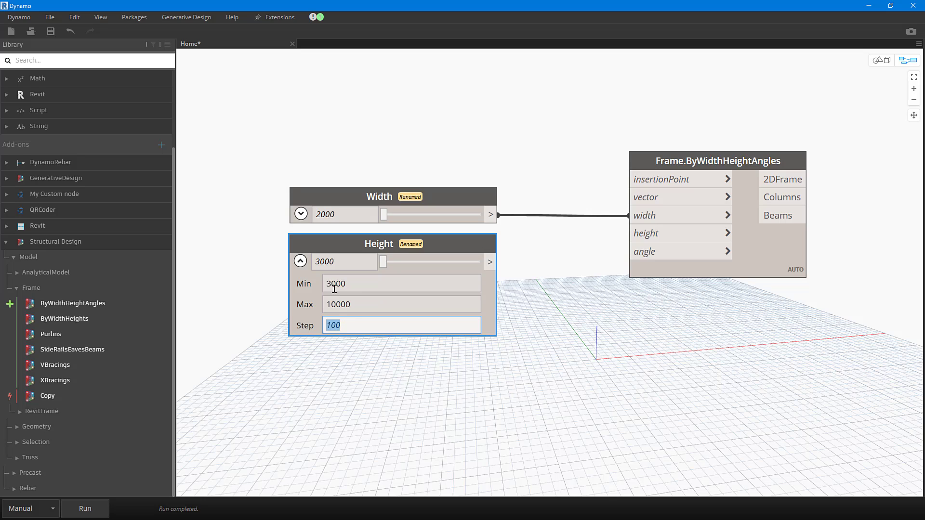
{"action": "left_click", "coordinate": [300, 260]}
{"action": "left_click_drag", "start_coordinate": [490, 262], "coordinate": [629, 234]}
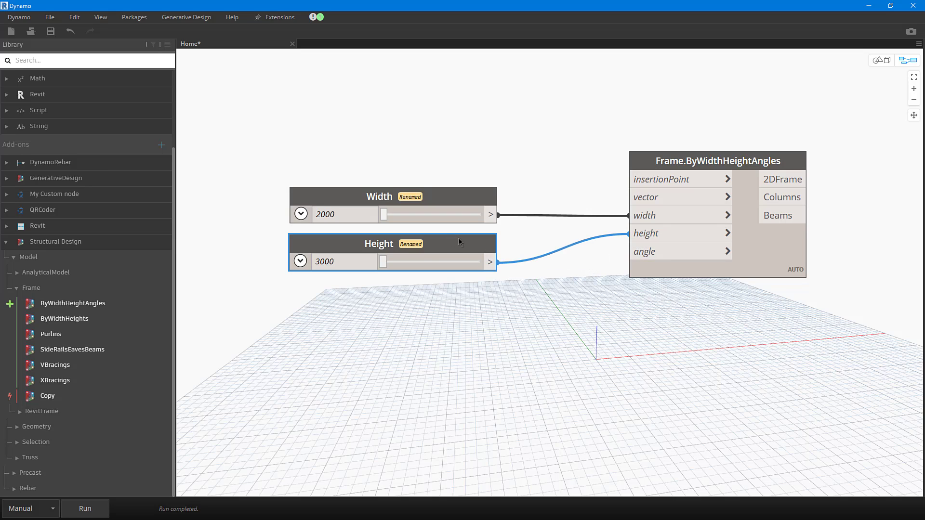
Step: Duplicate the Height slider just below the original and rename the copy to Roof Angle
{"action": "left_click_drag", "start_coordinate": [459, 242], "coordinate": [457, 285], "text": "ctrl"}
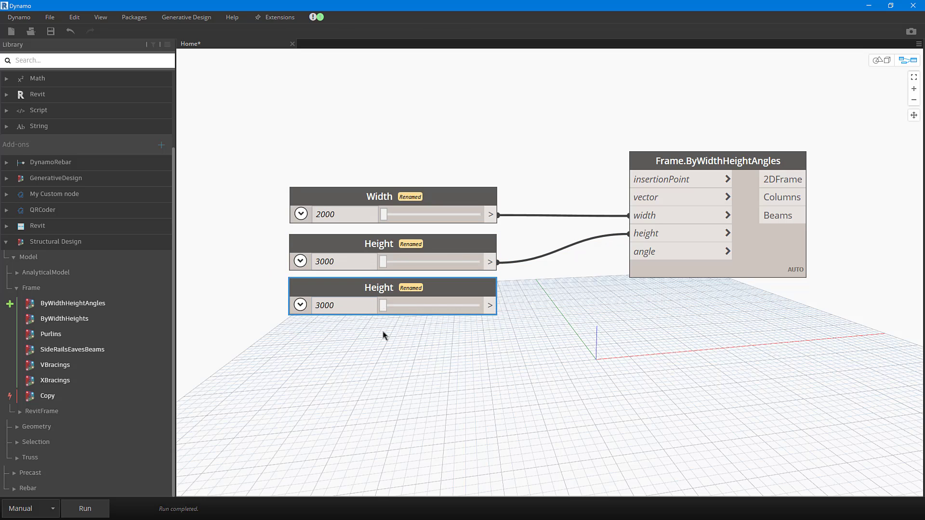
{"action": "double_click", "coordinate": [385, 288]}
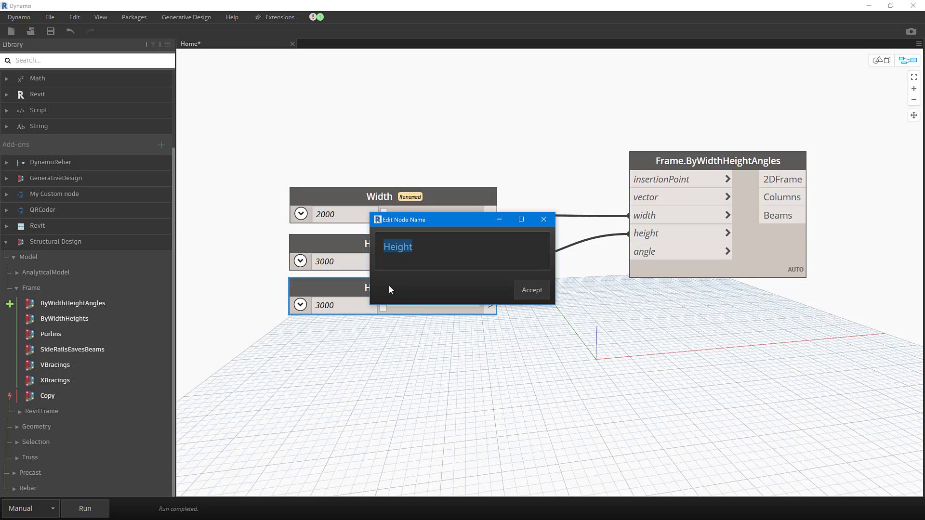
{"action": "type", "text": "Roof Angle"}
{"action": "left_click", "coordinate": [532, 290]}
Step: Set the Roof Angle slider's minimum to 2, maximum to 45 and step to 1, and connect it to the frame node's angle input
{"action": "left_click", "coordinate": [300, 305]}
{"action": "double_click", "coordinate": [348, 328]}
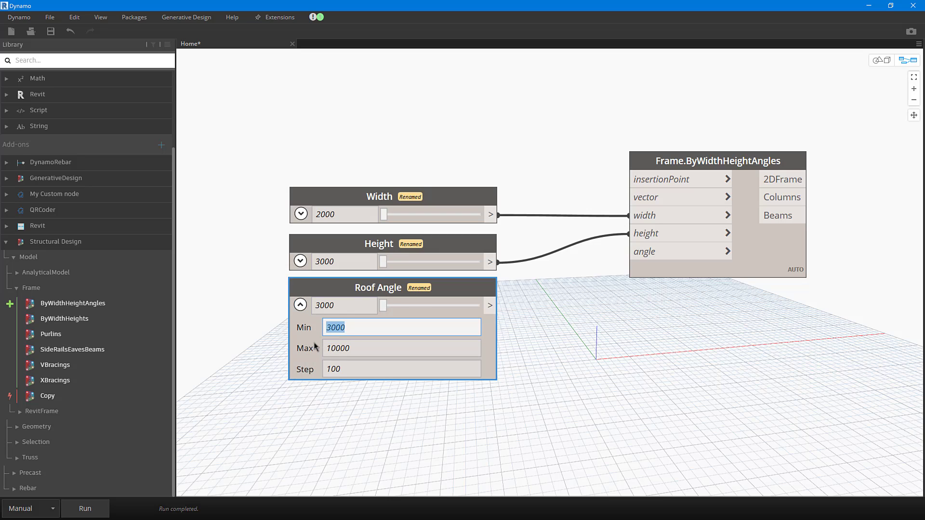
{"action": "type", "text": "3"}
{"action": "key", "text": "BackSpace"}
{"action": "type", "text": "2"}
{"action": "key", "text": "Tab"}
{"action": "type", "text": "45"}
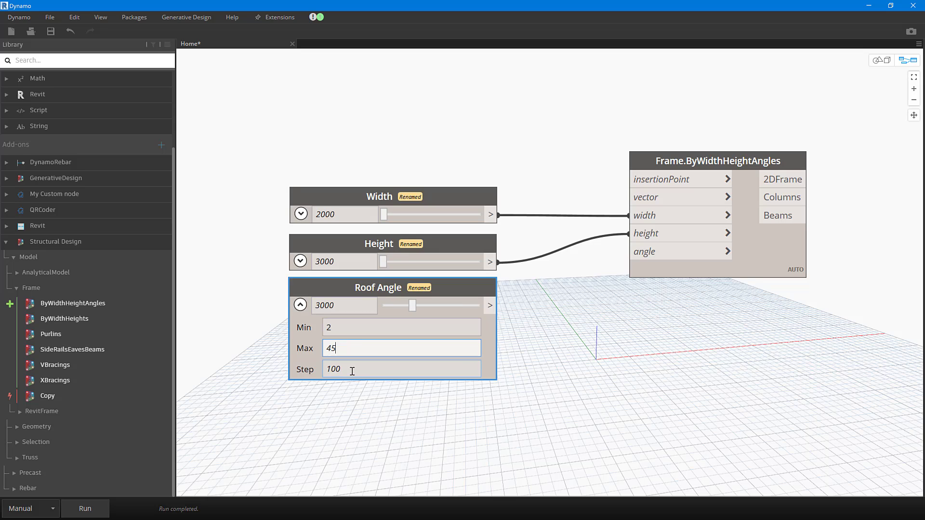
{"action": "key", "text": "Tab"}
{"action": "type", "text": "1"}
{"action": "left_click", "coordinate": [370, 408]}
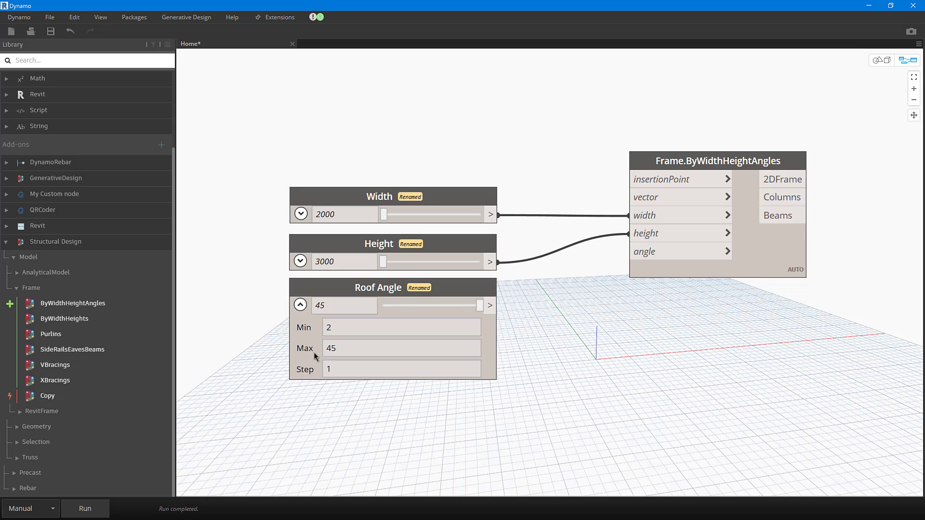
{"action": "left_click", "coordinate": [300, 305]}
{"action": "left_click_drag", "start_coordinate": [490, 306], "coordinate": [639, 252]}
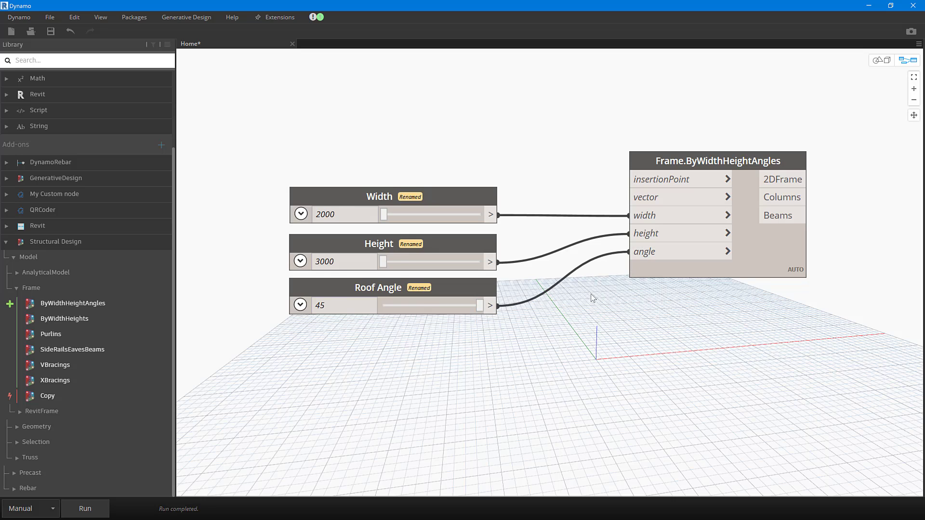
Step: Run the graph and inspect the generated frame in the 3D background preview before returning to the node view
{"action": "scroll", "coordinate": [549, 207], "scroll_direction": "down", "scroll_amount": 2}
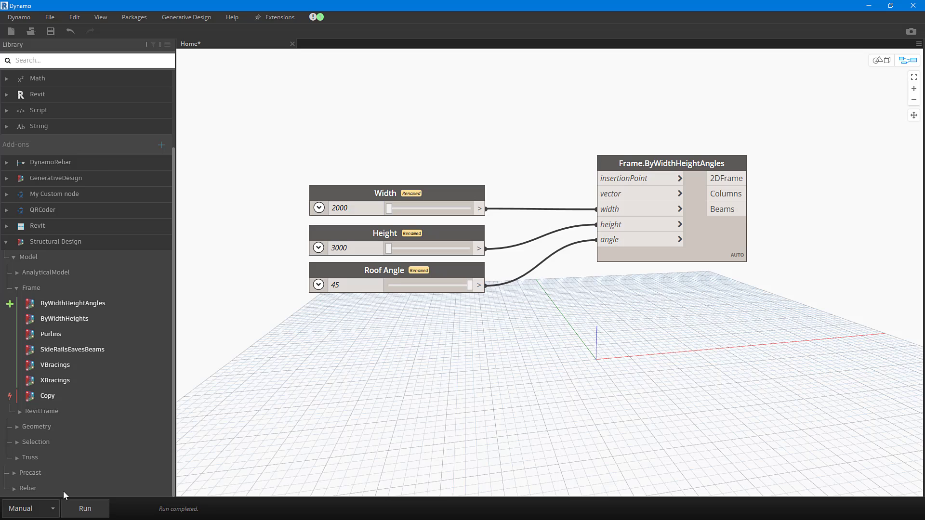
{"action": "left_click", "coordinate": [89, 513]}
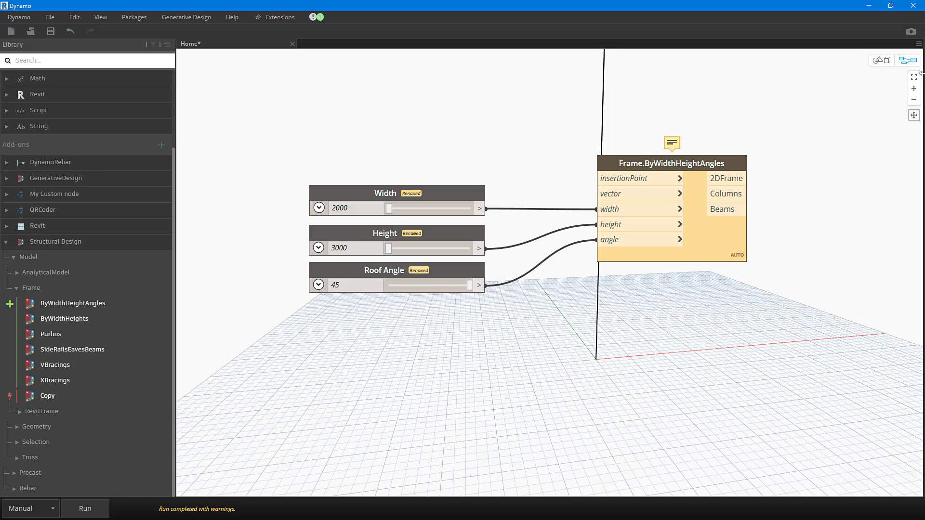
{"action": "left_click", "coordinate": [879, 61]}
{"action": "left_click", "coordinate": [914, 77]}
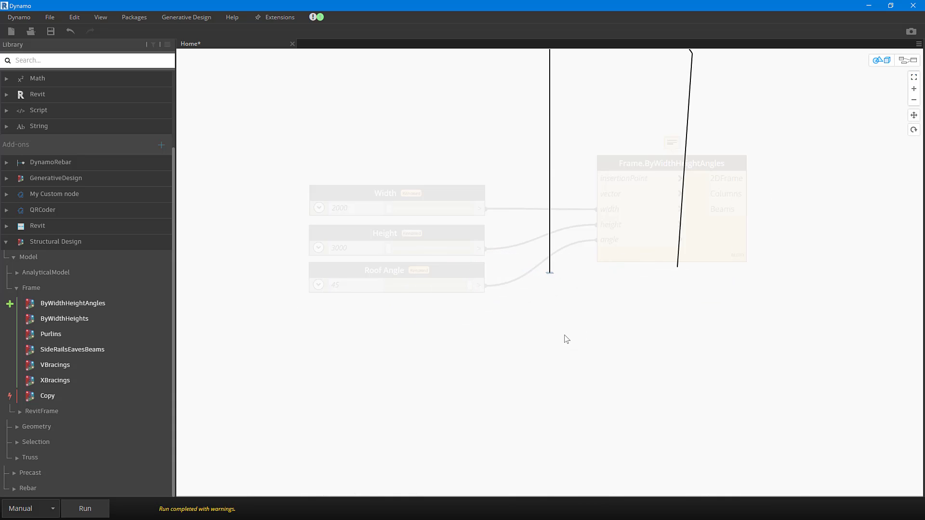
{"action": "scroll", "coordinate": [558, 336], "scroll_direction": "down", "scroll_amount": 8}
{"action": "right_click_drag", "start_coordinate": [564, 341], "coordinate": [559, 356]}
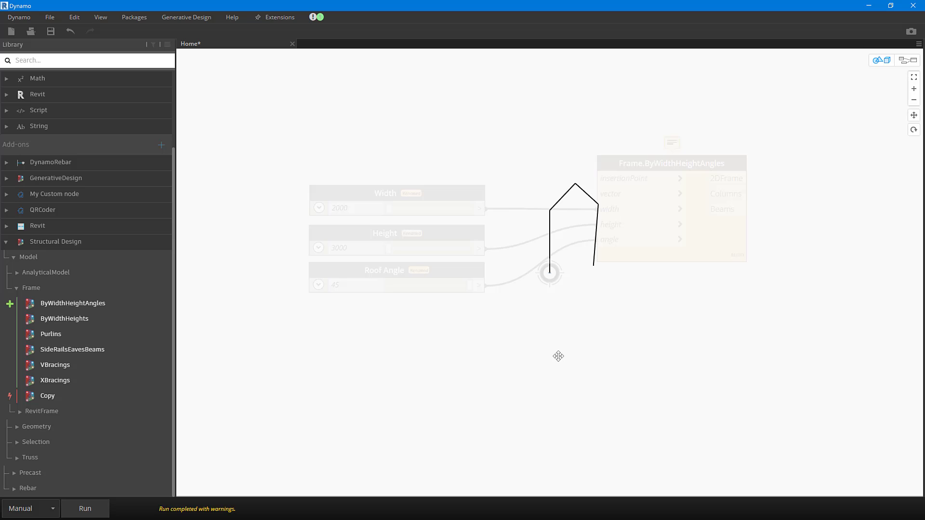
{"action": "left_click", "coordinate": [906, 60]}
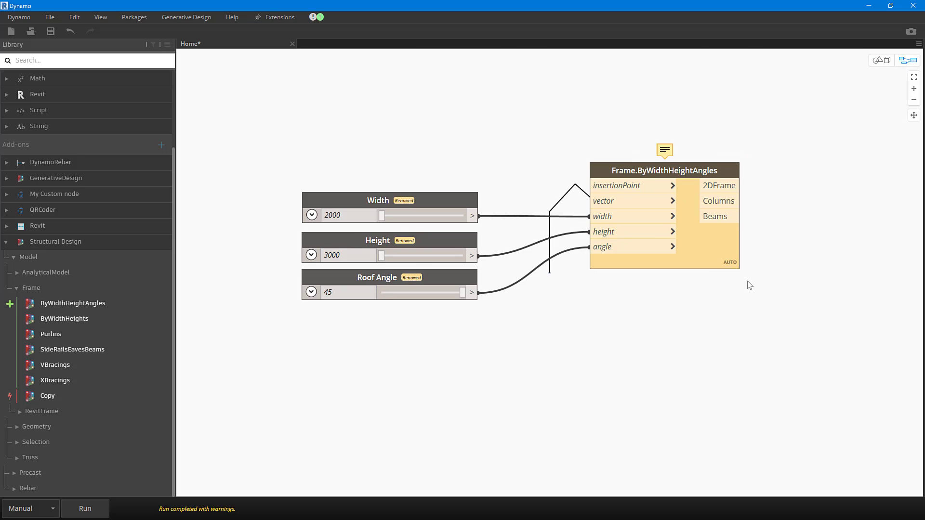
Step: Change the geometry scaling preference to Extra large and close the preferences
{"action": "mouse_move", "coordinate": [652, 176]}
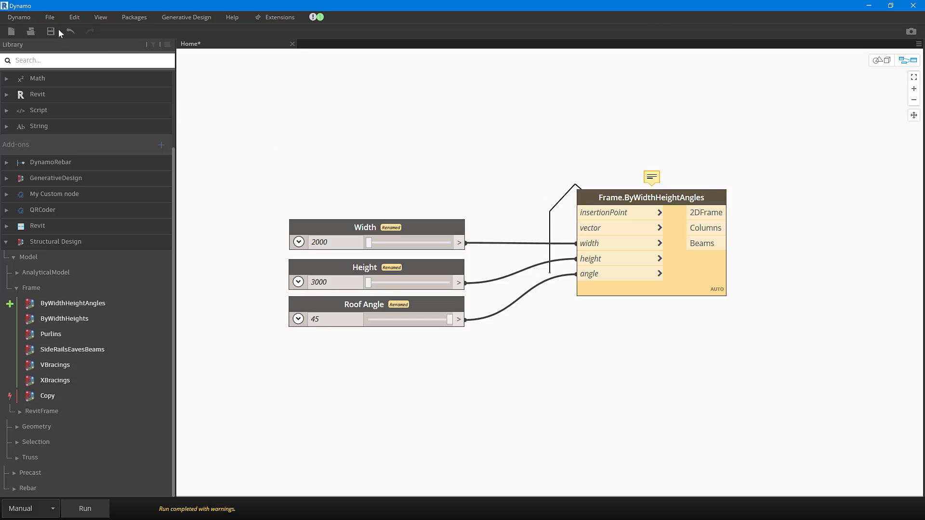
{"action": "left_click", "coordinate": [23, 18]}
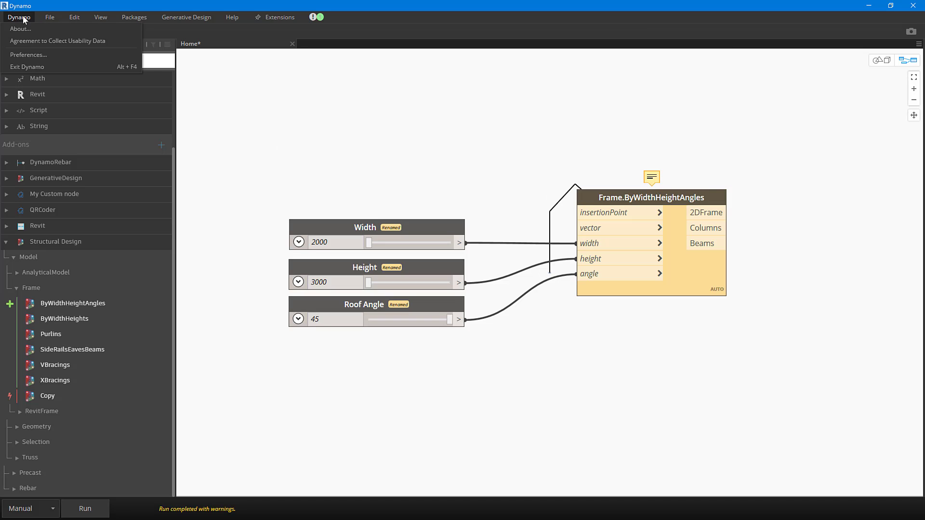
{"action": "left_click", "coordinate": [31, 57]}
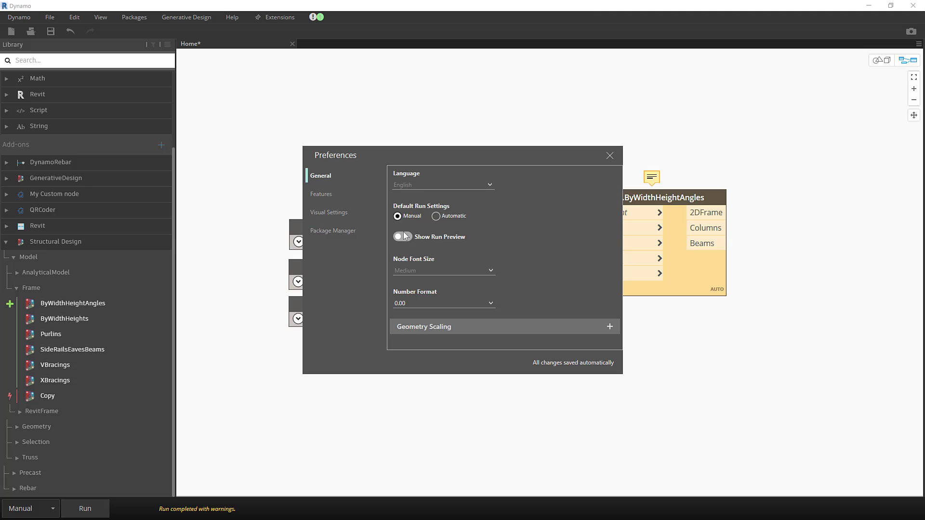
{"action": "left_click", "coordinate": [609, 327]}
{"action": "scroll", "coordinate": [583, 302], "scroll_direction": "down", "scroll_amount": 3}
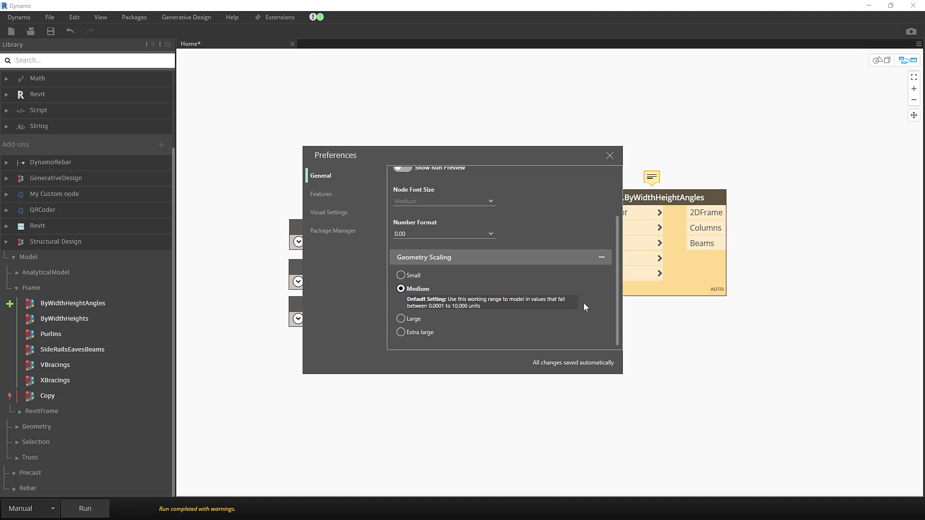
{"action": "left_click", "coordinate": [403, 333]}
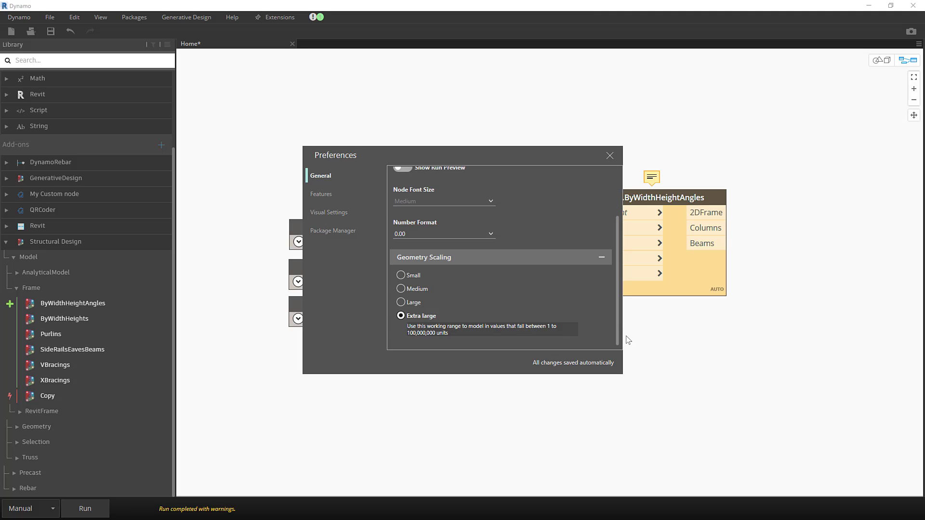
{"action": "left_click", "coordinate": [610, 157]}
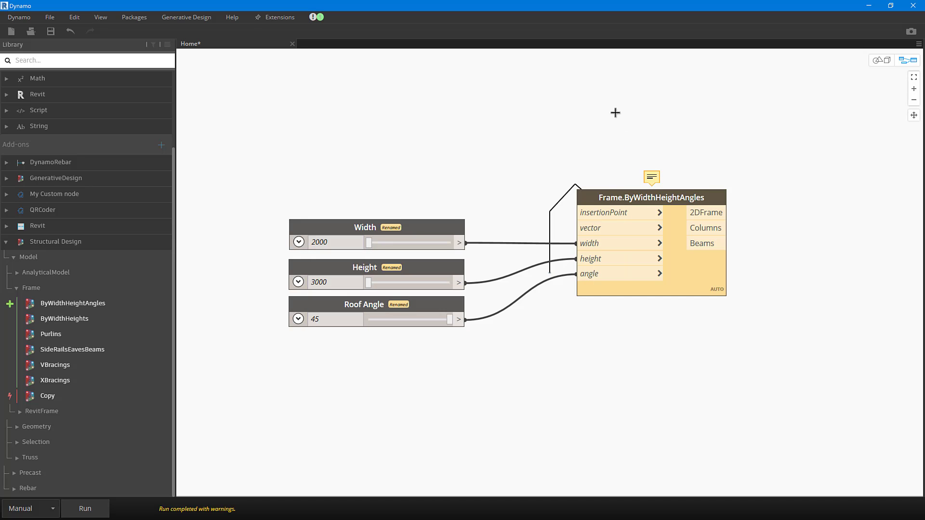
Step: Switch the graph's run mode from Manual to Automatic
{"action": "left_click", "coordinate": [51, 509]}
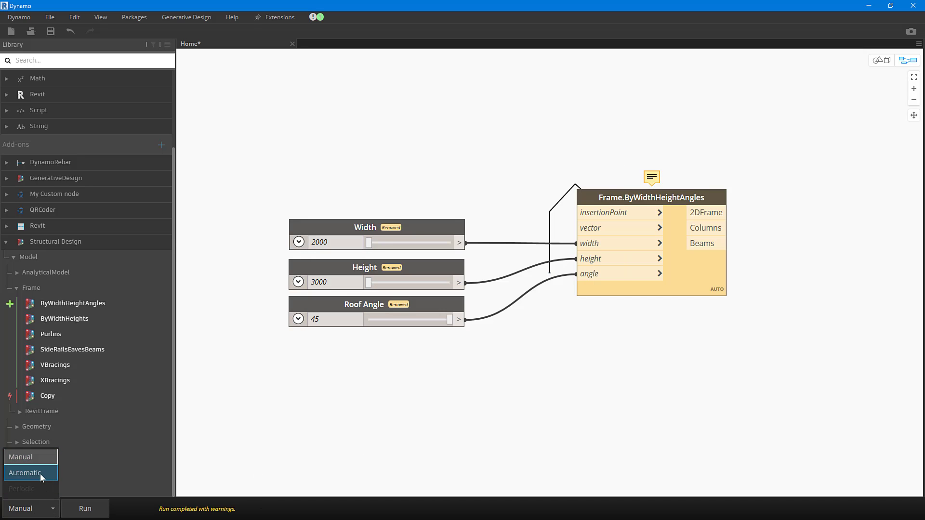
{"action": "left_click", "coordinate": [39, 473]}
{"action": "middle_click_drag", "start_coordinate": [619, 143], "coordinate": [597, 189]}
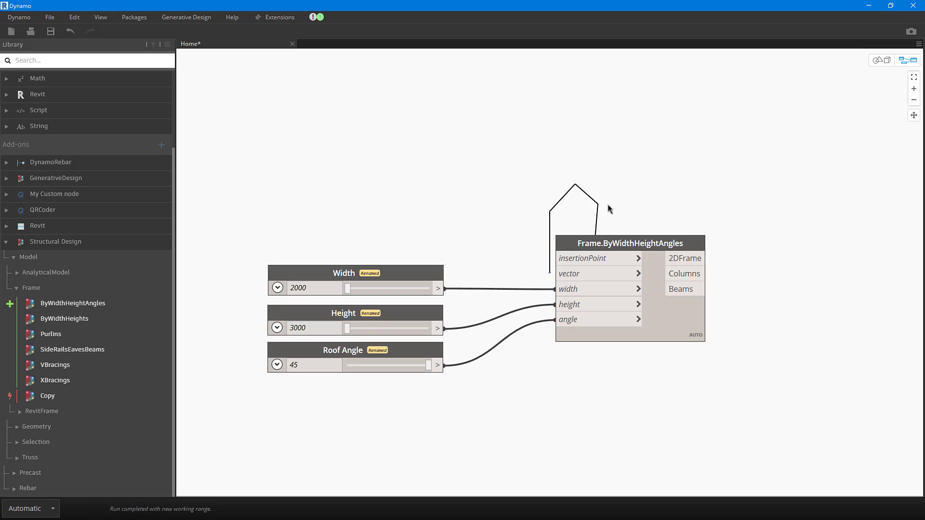
{"action": "middle_click_drag", "start_coordinate": [490, 273], "coordinate": [501, 320]}
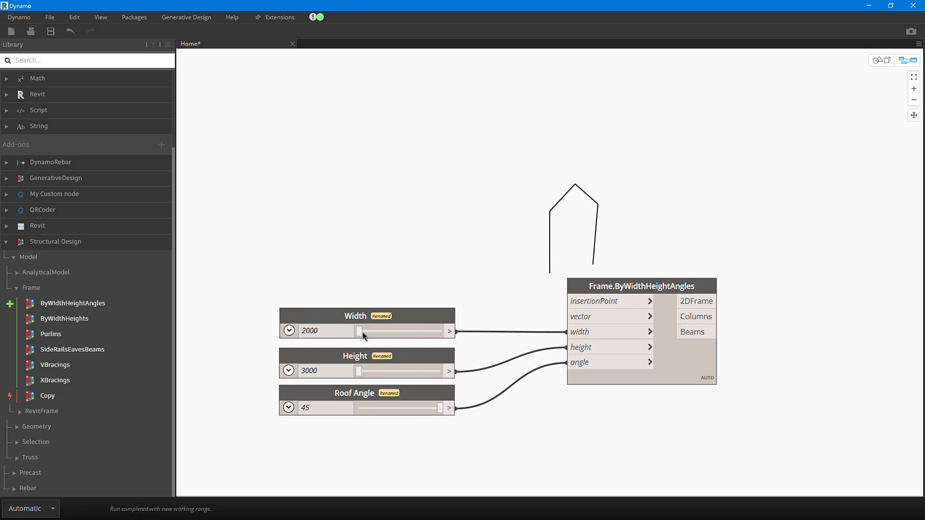
Step: Adjust the sliders to a Width of 6600, a Height of 4500 and a Roof Angle of 10
{"action": "left_click_drag", "start_coordinate": [360, 337], "coordinate": [381, 337]}
{"action": "left_click_drag", "start_coordinate": [360, 374], "coordinate": [378, 376]}
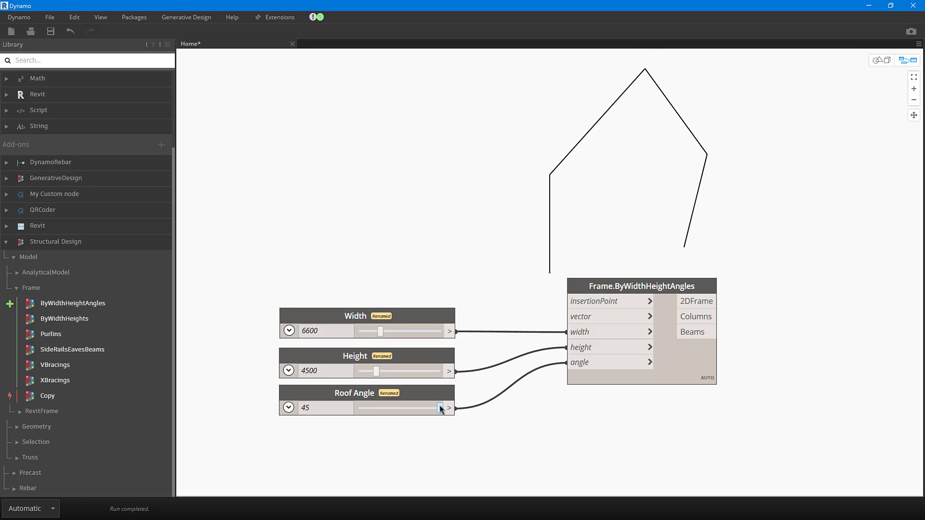
{"action": "left_click_drag", "start_coordinate": [440, 410], "coordinate": [389, 415]}
{"action": "left_click_drag", "start_coordinate": [379, 414], "coordinate": [374, 411]}
Step: Add a Frame.Copy node beyond the frame node and connect the 2DFrame output to its frame2DGeometry input
{"action": "middle_click_drag", "start_coordinate": [431, 192], "coordinate": [408, 161]}
{"action": "scroll", "coordinate": [408, 160], "scroll_direction": "down", "scroll_amount": 2}
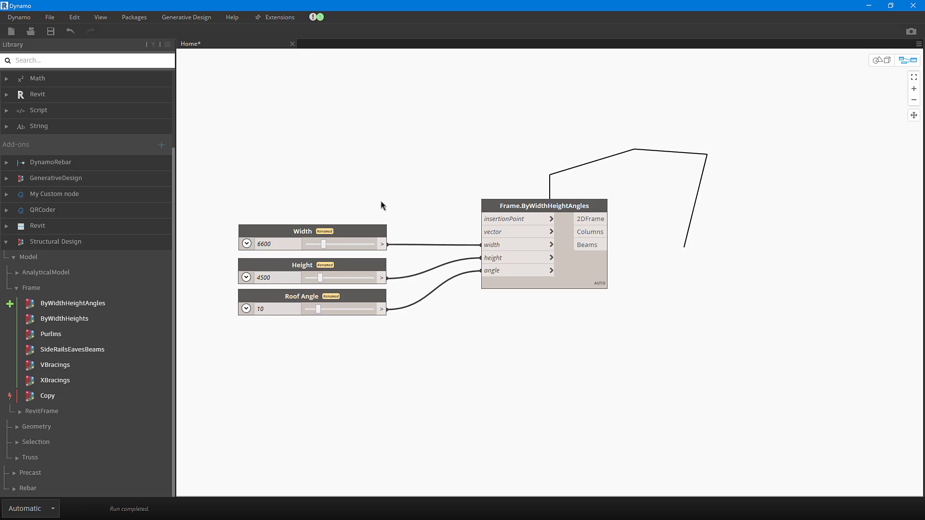
{"action": "middle_click_drag", "start_coordinate": [435, 327], "coordinate": [422, 356]}
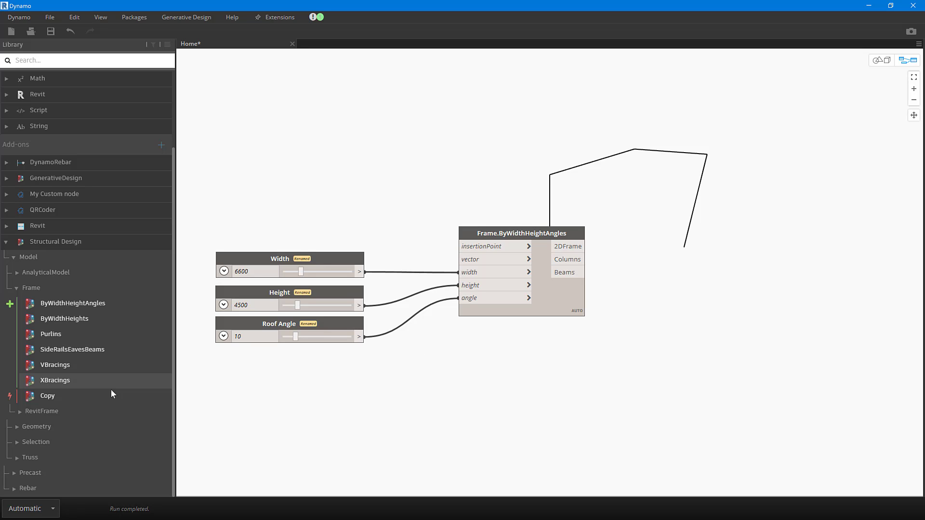
{"action": "left_click", "coordinate": [52, 395]}
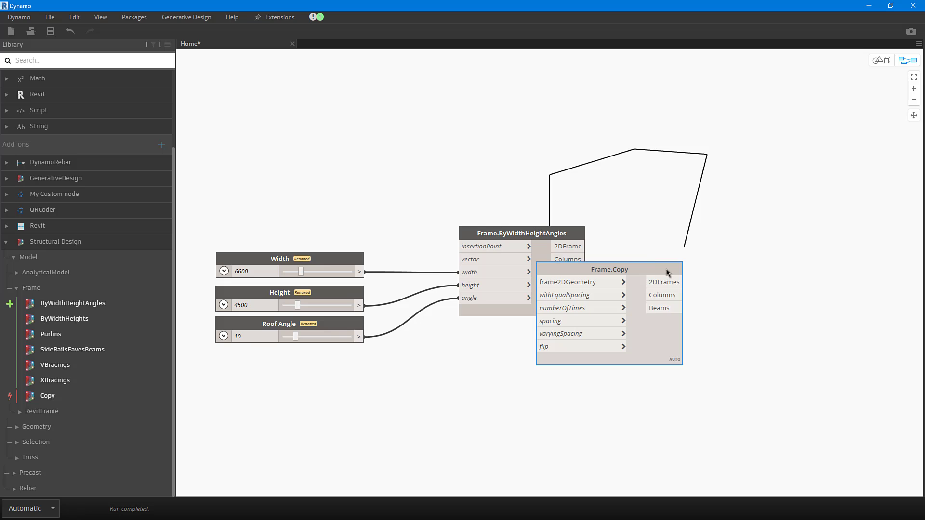
{"action": "left_click_drag", "start_coordinate": [667, 272], "coordinate": [801, 242]}
{"action": "left_click", "coordinate": [585, 247]}
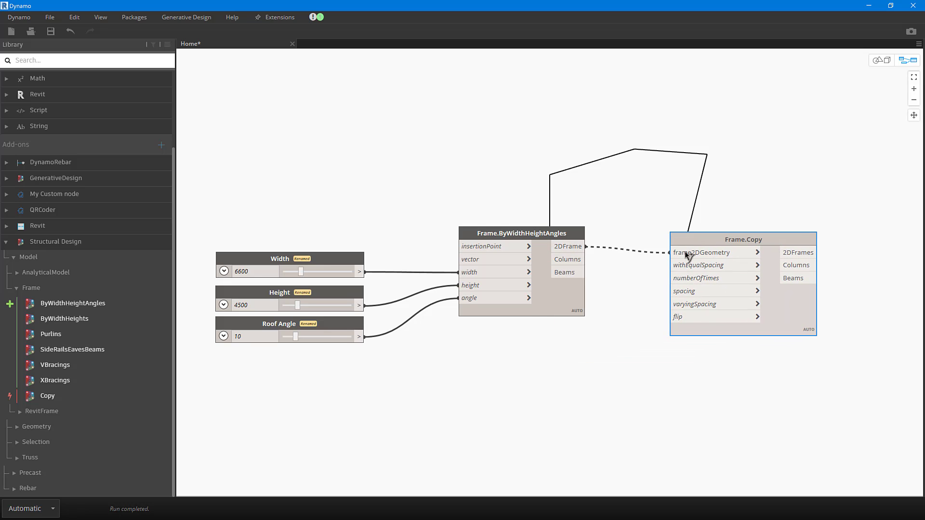
{"action": "left_click", "coordinate": [687, 255]}
{"action": "left_click_drag", "start_coordinate": [689, 245], "coordinate": [719, 306]}
Step: Duplicate the Roof Angle slider just below the original and rename the copy to Bay Quantity
{"action": "scroll", "coordinate": [704, 317], "scroll_direction": "up", "scroll_amount": 3}
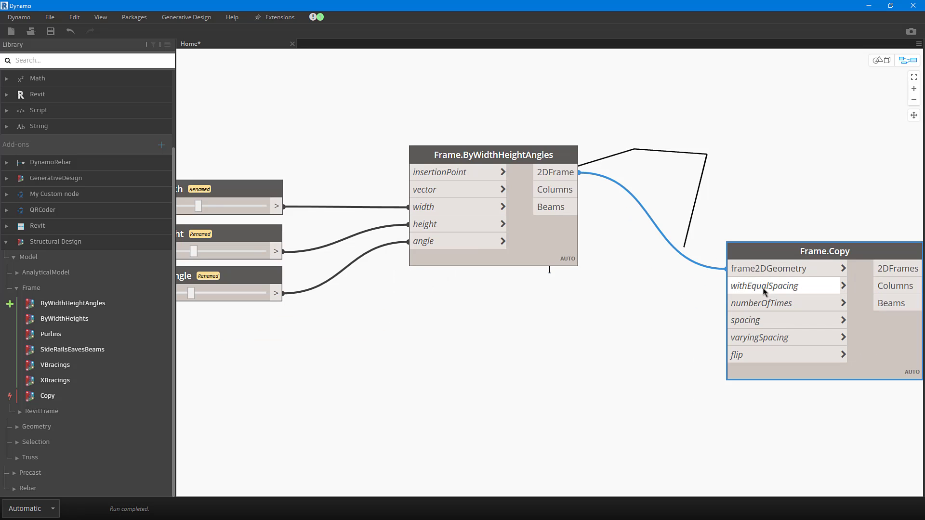
{"action": "mouse_move", "coordinate": [763, 292]}
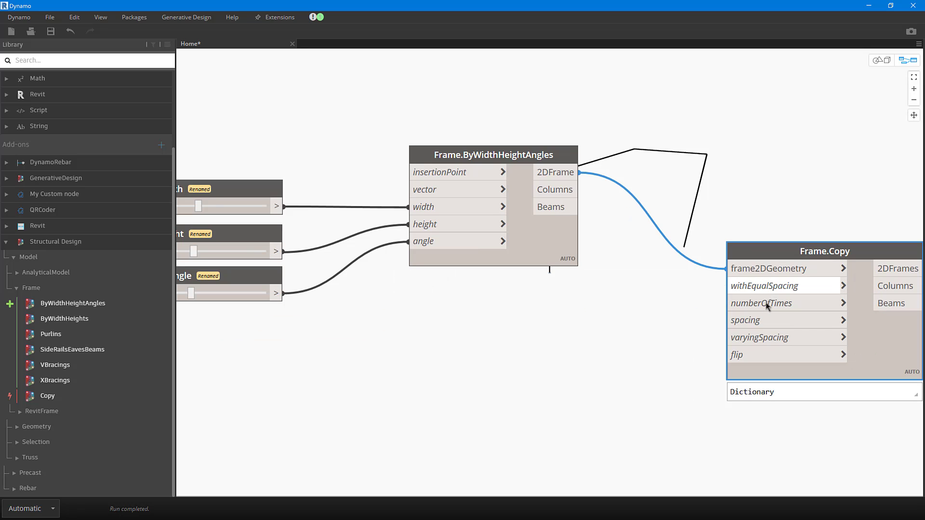
{"action": "mouse_move", "coordinate": [772, 310]}
{"action": "scroll", "coordinate": [527, 324], "scroll_direction": "down", "scroll_amount": 3}
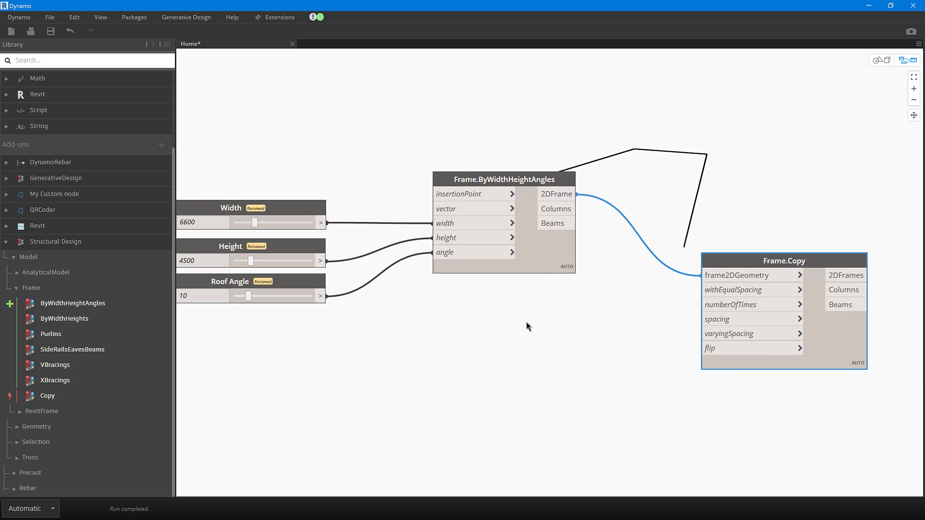
{"action": "left_click", "coordinate": [332, 285]}
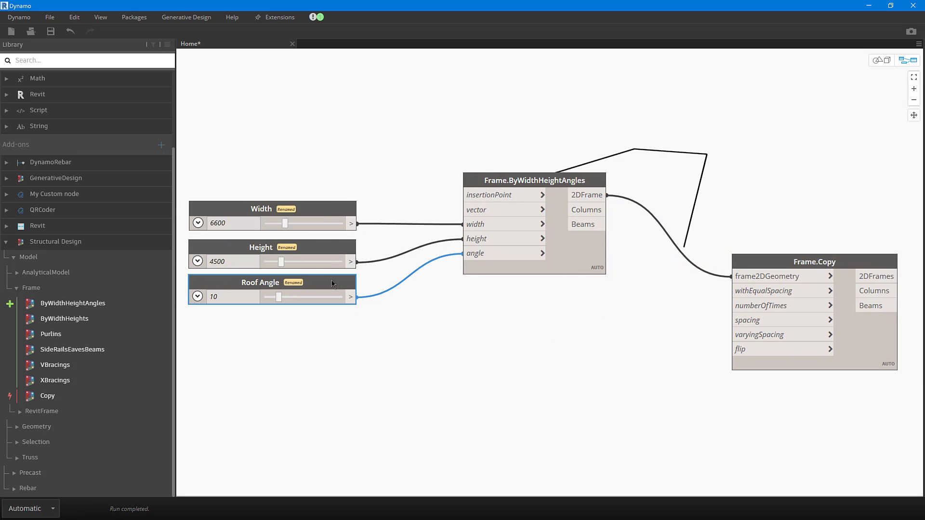
{"action": "left_click_drag", "start_coordinate": [335, 284], "coordinate": [329, 323], "text": "ctrl"}
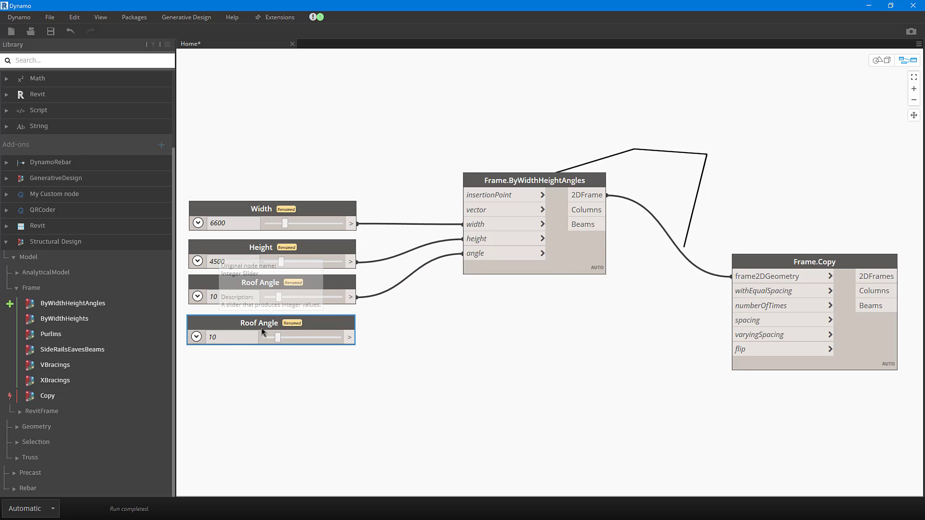
{"action": "double_click", "coordinate": [261, 328]}
{"action": "type", "text": "Bay Quantity"}
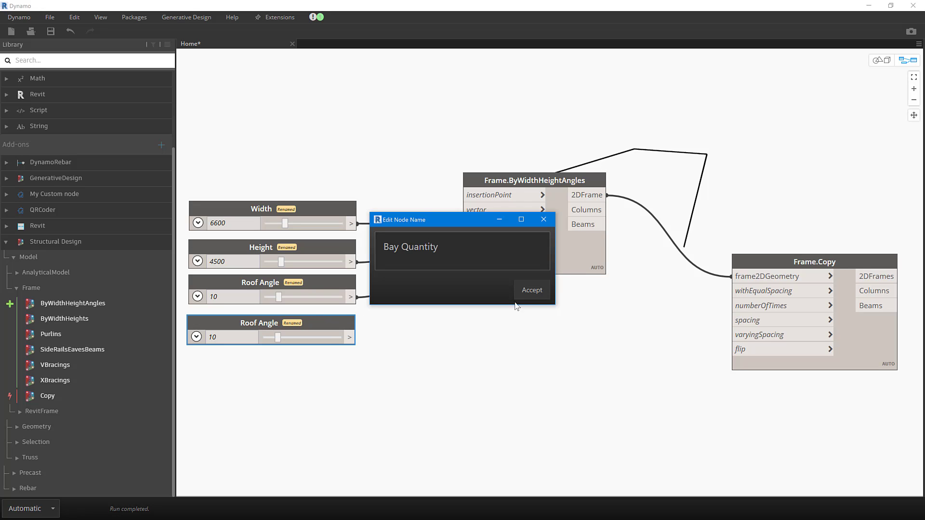
{"action": "left_click", "coordinate": [533, 291]}
Step: Set the Bay Quantity slider's minimum to 1 and maximum to 12
{"action": "left_click", "coordinate": [196, 337]}
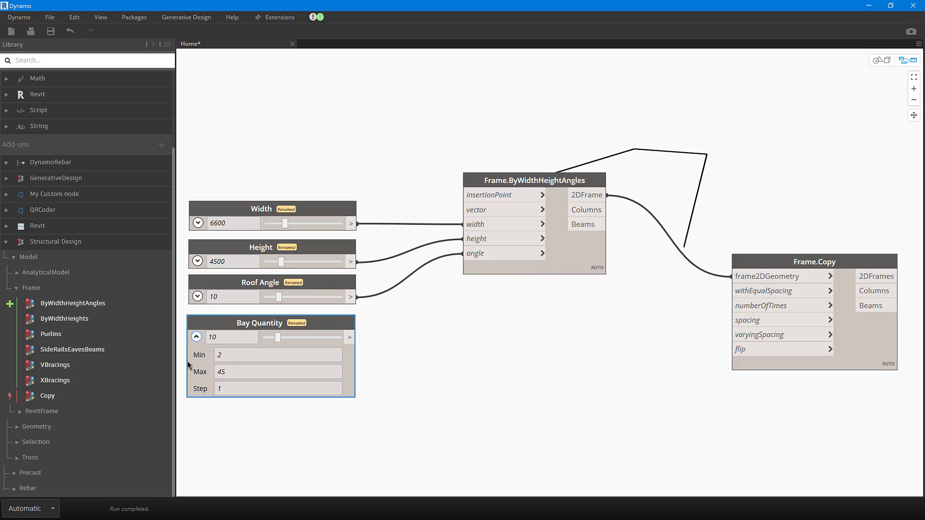
{"action": "left_click", "coordinate": [226, 355]}
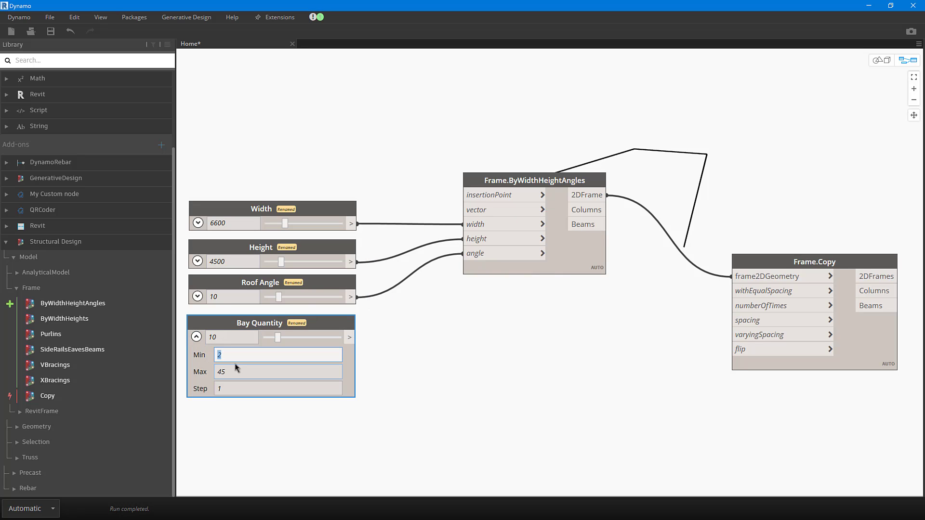
{"action": "type", "text": "1"}
{"action": "key", "text": "Tab"}
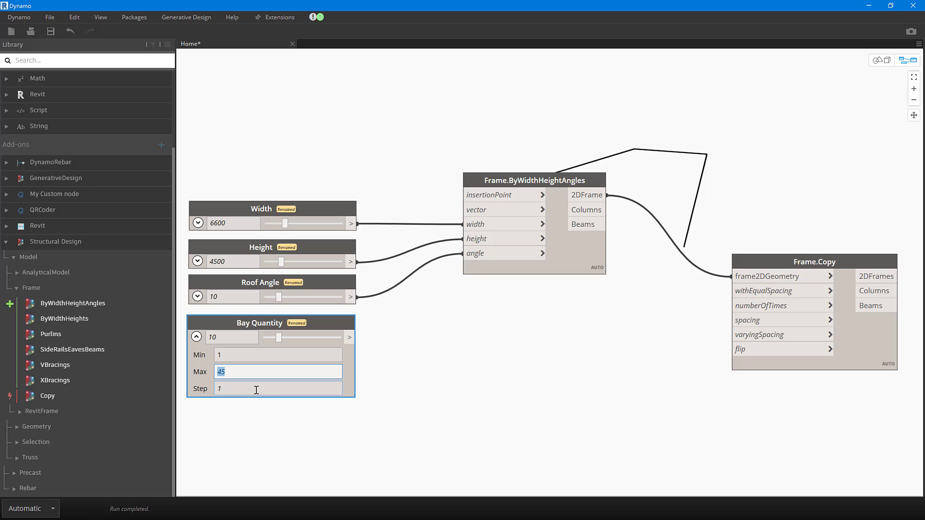
{"action": "type", "text": "12"}
{"action": "left_click", "coordinate": [244, 430]}
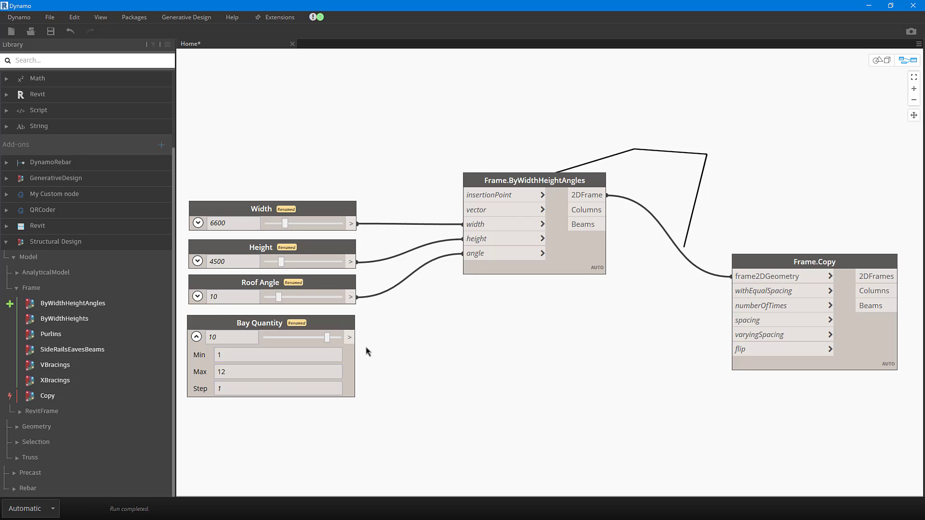
Step: Connect the Bay Quantity slider to the numberOfTimes input of Frame.Copy and collapse the slider's range settings
{"action": "left_click", "coordinate": [350, 338]}
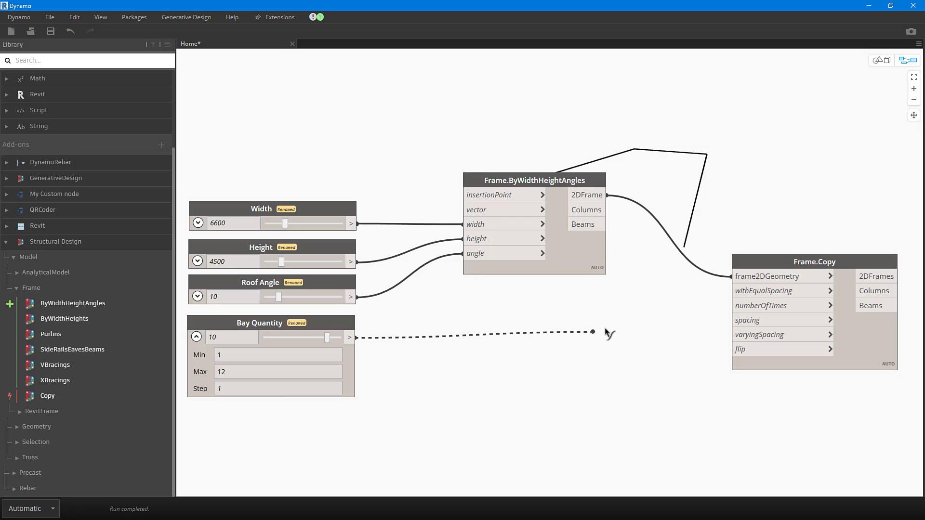
{"action": "left_click", "coordinate": [746, 309]}
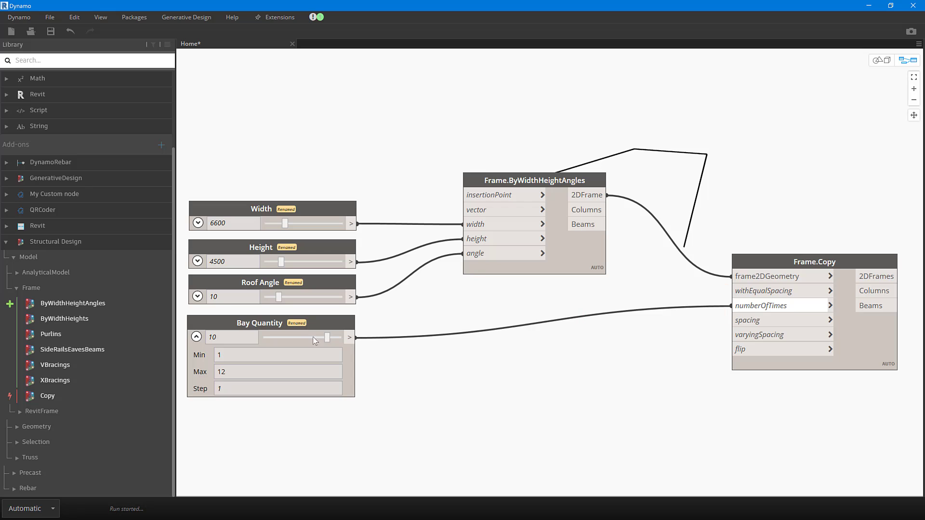
{"action": "left_click", "coordinate": [197, 337]}
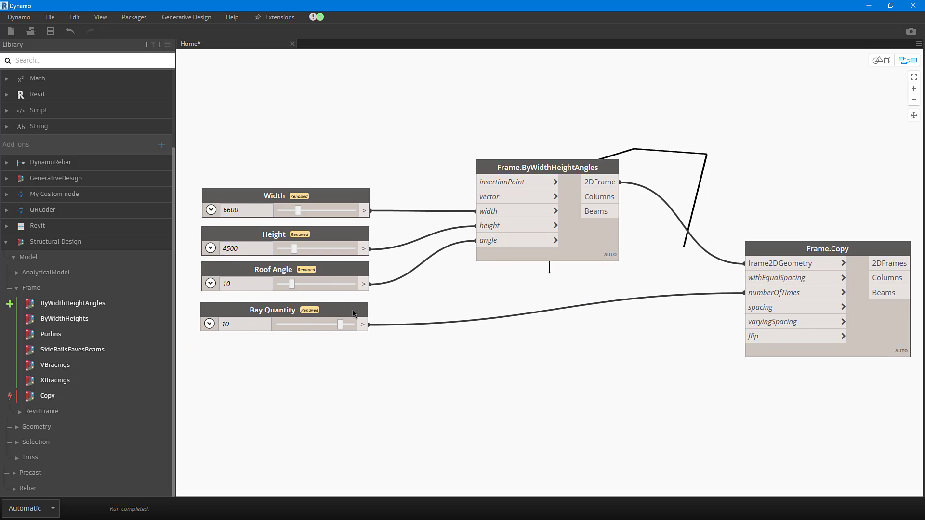
{"action": "left_click", "coordinate": [346, 309]}
{"action": "left_click", "coordinate": [428, 297]}
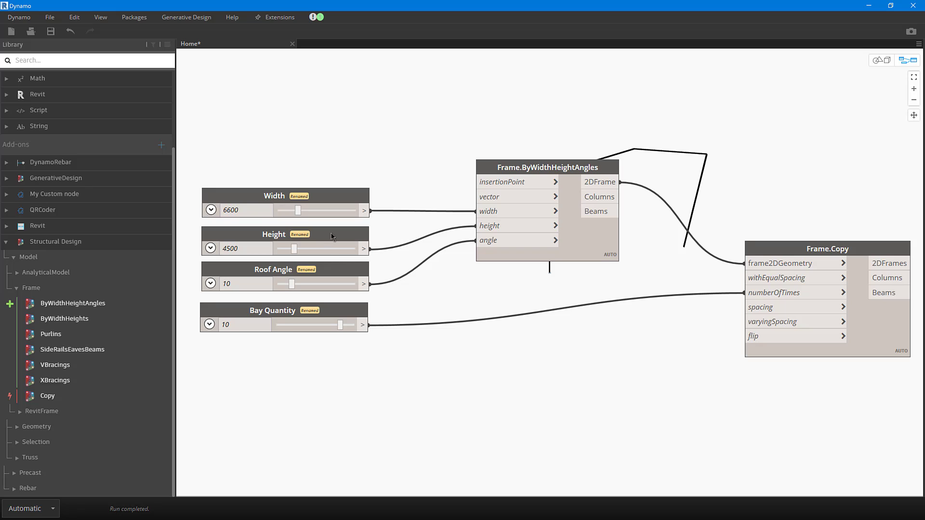
Step: Duplicate the Height slider just below Bay Quantity and rename the copy to Bay Spacing
{"action": "left_click_drag", "start_coordinate": [331, 236], "coordinate": [336, 353], "text": "ctrl"}
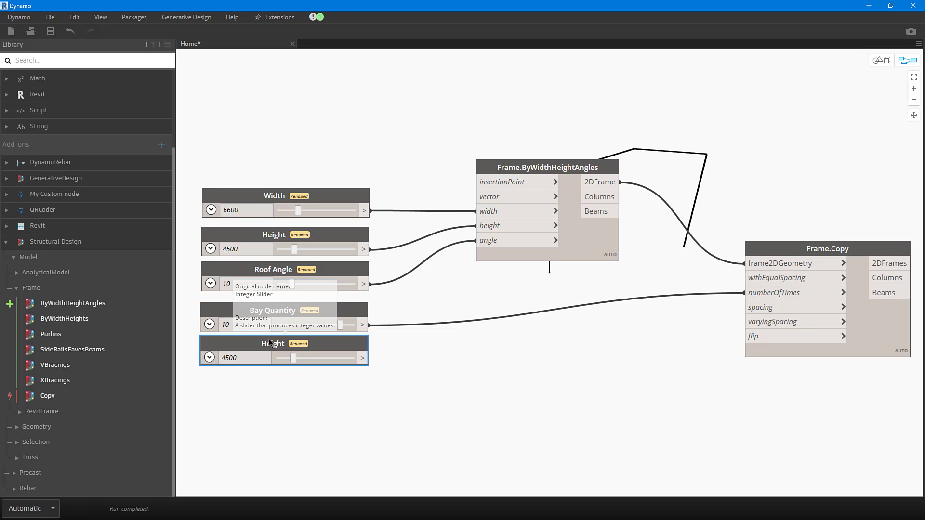
{"action": "double_click", "coordinate": [273, 344]}
{"action": "type", "text": "Bay Spacing"}
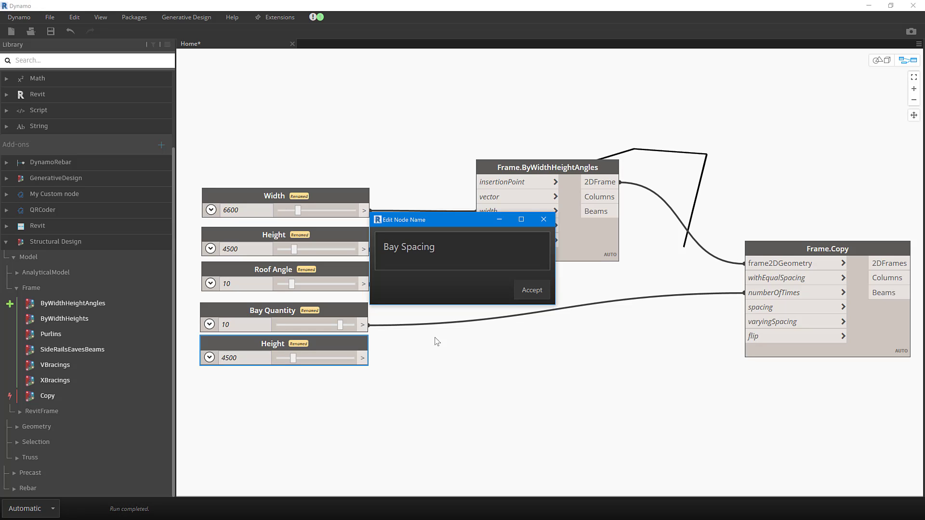
{"action": "left_click", "coordinate": [532, 290]}
Step: Set the Bay Spacing slider's minimum to 2000 and maximum to 10000, keeping the step at 100
{"action": "left_click", "coordinate": [209, 357]}
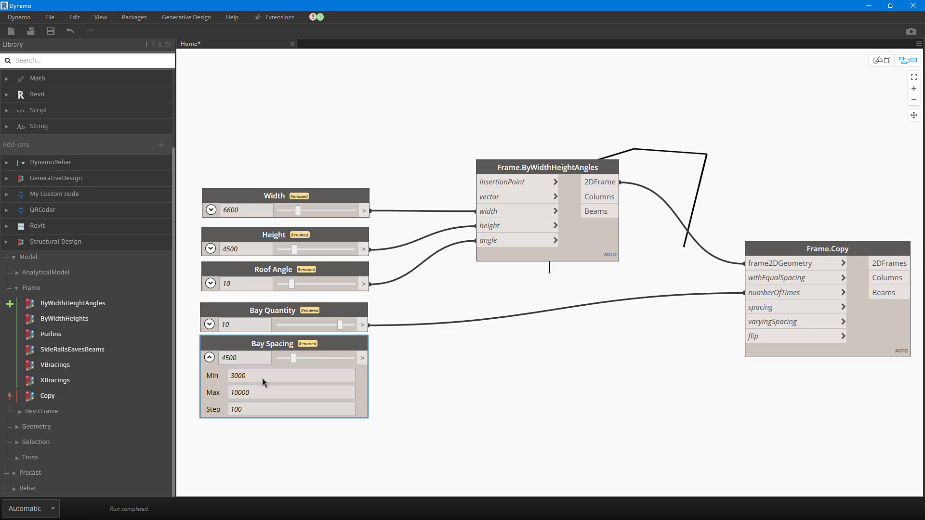
{"action": "left_click", "coordinate": [264, 377]}
{"action": "type", "text": "2000"}
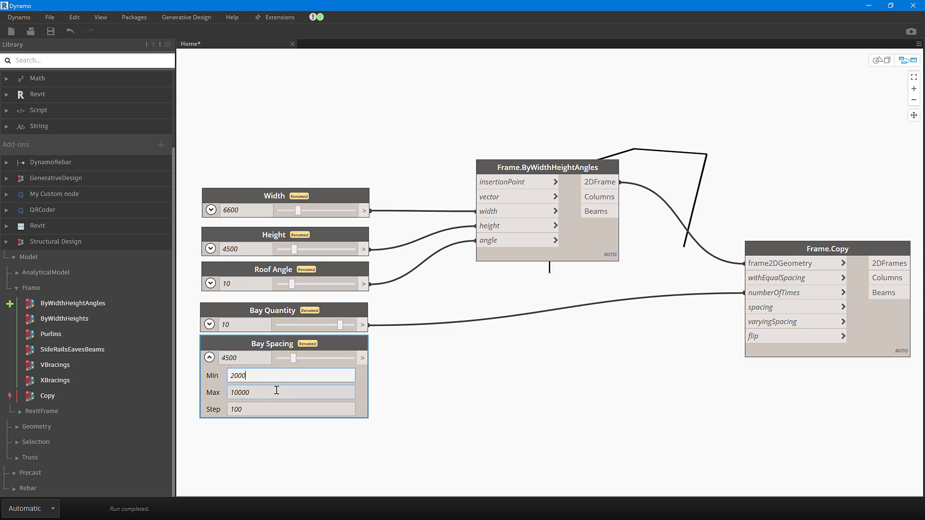
{"action": "left_click", "coordinate": [276, 391]}
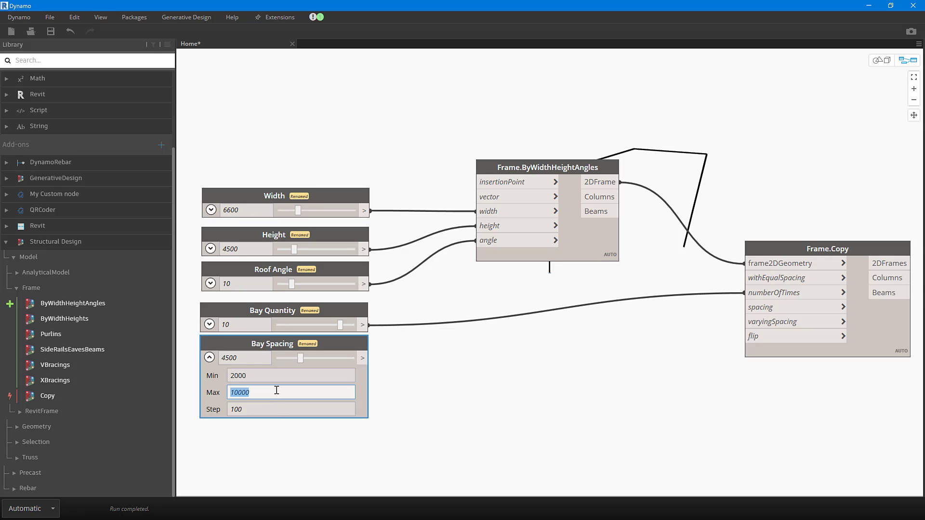
{"action": "type", "text": "10000"}
{"action": "left_click", "coordinate": [263, 409]}
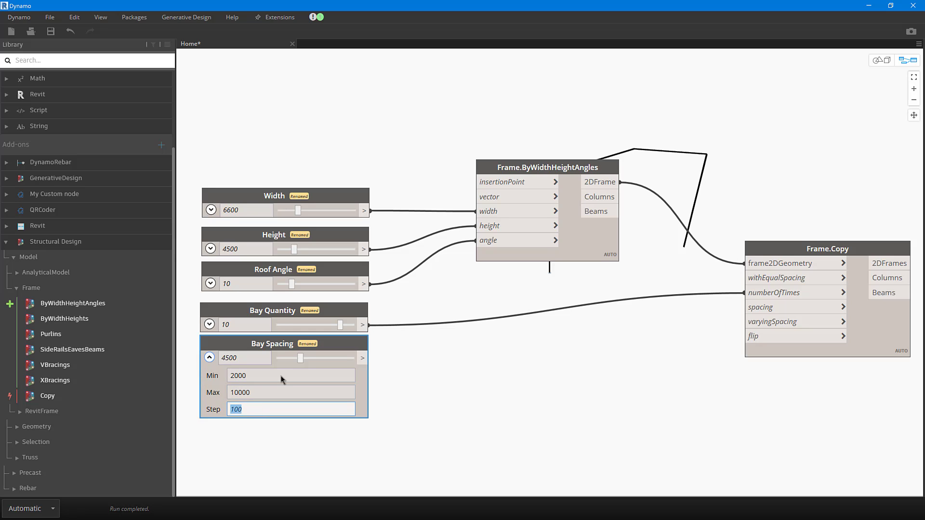
{"action": "left_click", "coordinate": [209, 358]}
Step: Connect the Bay Spacing slider to the spacing input of Frame.Copy and check the copied frames in the 3D preview
{"action": "left_click_drag", "start_coordinate": [369, 357], "coordinate": [745, 307]}
{"action": "left_click", "coordinate": [666, 360]}
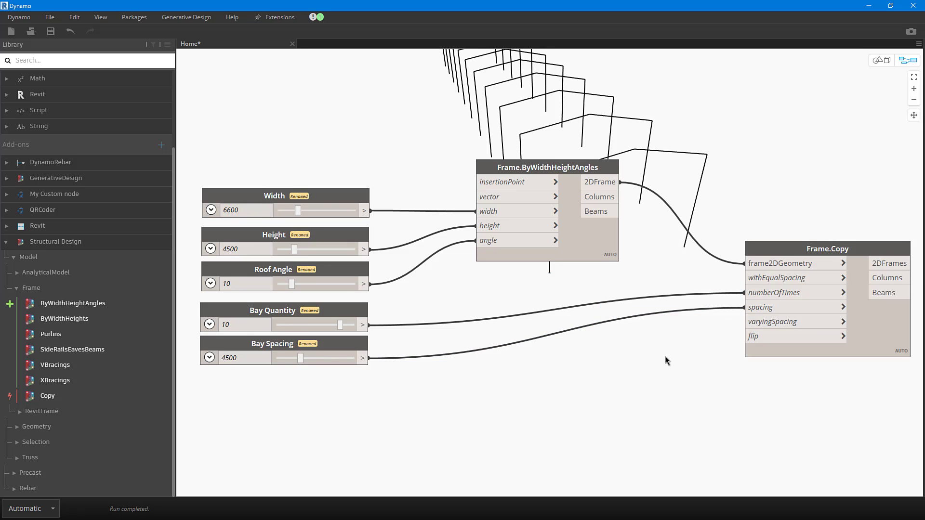
{"action": "middle_click_drag", "start_coordinate": [666, 360], "coordinate": [671, 438]}
{"action": "left_click", "coordinate": [882, 62]}
{"action": "mouse_move", "coordinate": [727, 232]}
{"action": "right_mouse_down"}
{"action": "mouse_move", "coordinate": [768, 232]}
{"action": "mouse_move", "coordinate": [756, 239]}
{"action": "mouse_move", "coordinate": [702, 233]}
{"action": "mouse_move", "coordinate": [713, 231]}
{"action": "right_mouse_up"}
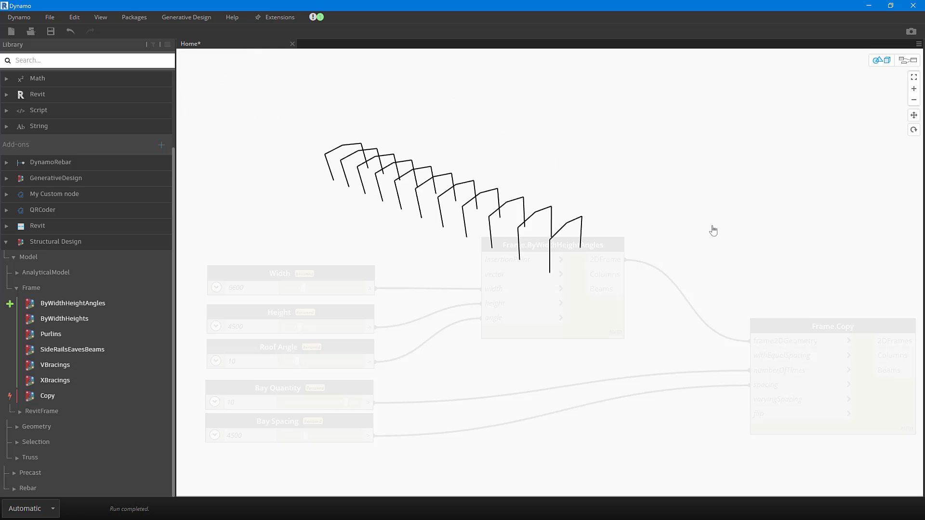
{"action": "left_click", "coordinate": [907, 60]}
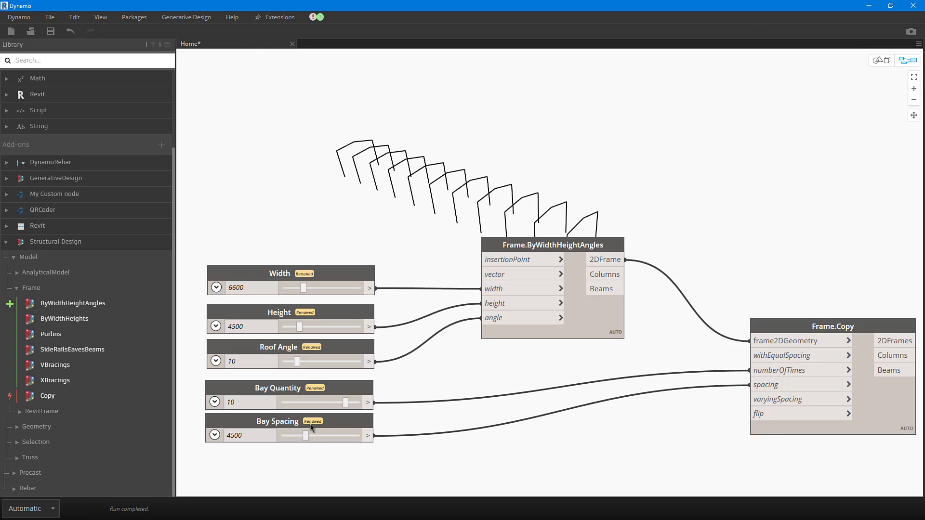
Step: Adjust the sliders to a Bay Quantity of 5 and a Width of 12100
{"action": "left_click_drag", "start_coordinate": [344, 402], "coordinate": [311, 403]}
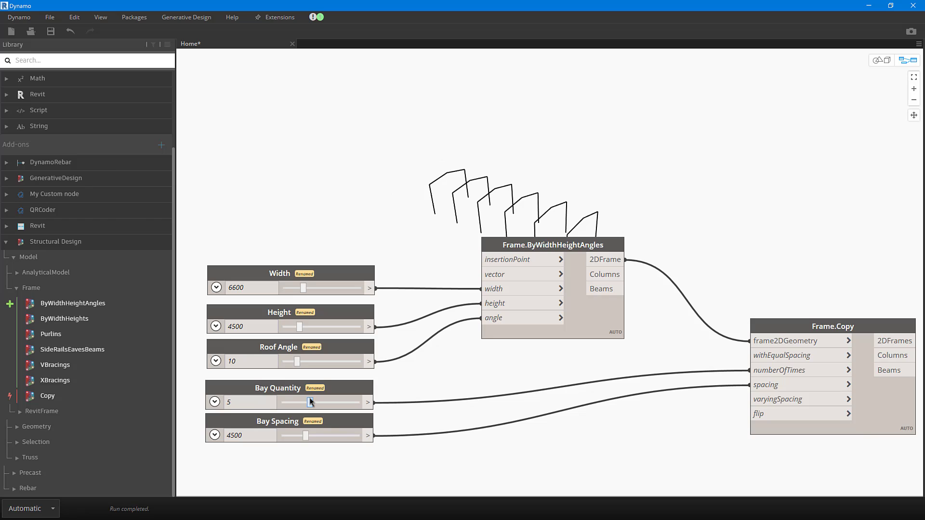
{"action": "mouse_move", "coordinate": [308, 437]}
{"action": "left_mouse_down"}
{"action": "mouse_move", "coordinate": [295, 436]}
{"action": "mouse_move", "coordinate": [306, 436]}
{"action": "left_mouse_up"}
{"action": "left_click_drag", "start_coordinate": [303, 288], "coordinate": [327, 291]}
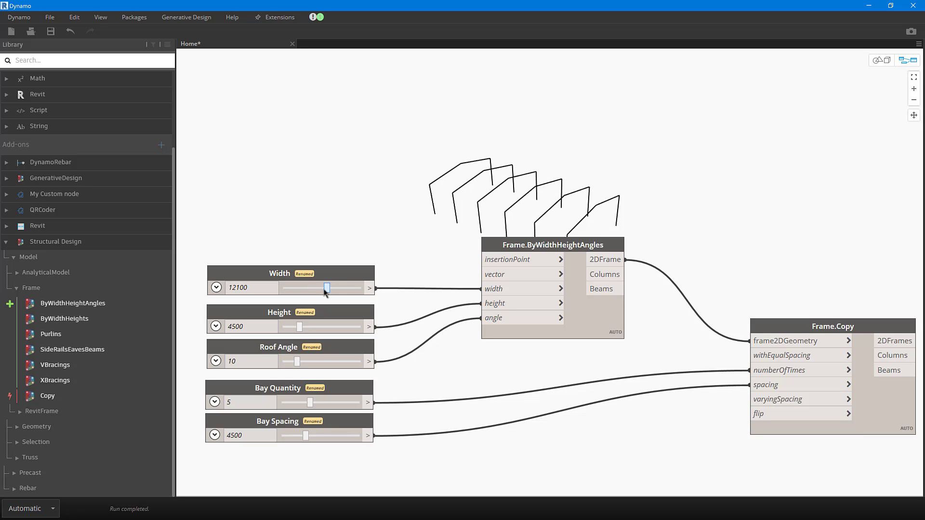
Step: Add a Frame.Purlins node beyond Frame.Copy and connect the copy node's Beams output to its rafters input
{"action": "middle_click_drag", "start_coordinate": [660, 227], "coordinate": [669, 241]}
{"action": "scroll", "coordinate": [594, 305], "scroll_direction": "down", "scroll_amount": 4}
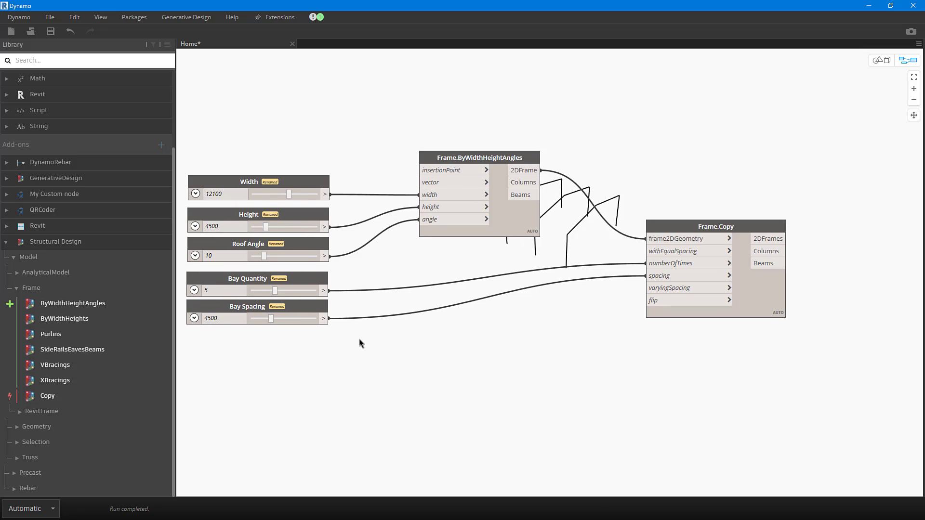
{"action": "mouse_move", "coordinate": [58, 334]}
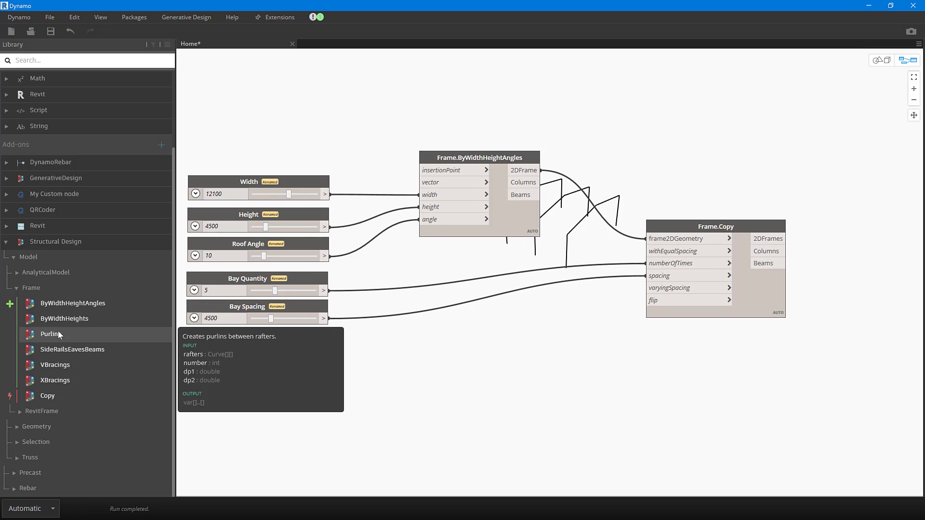
{"action": "left_click", "coordinate": [64, 336]}
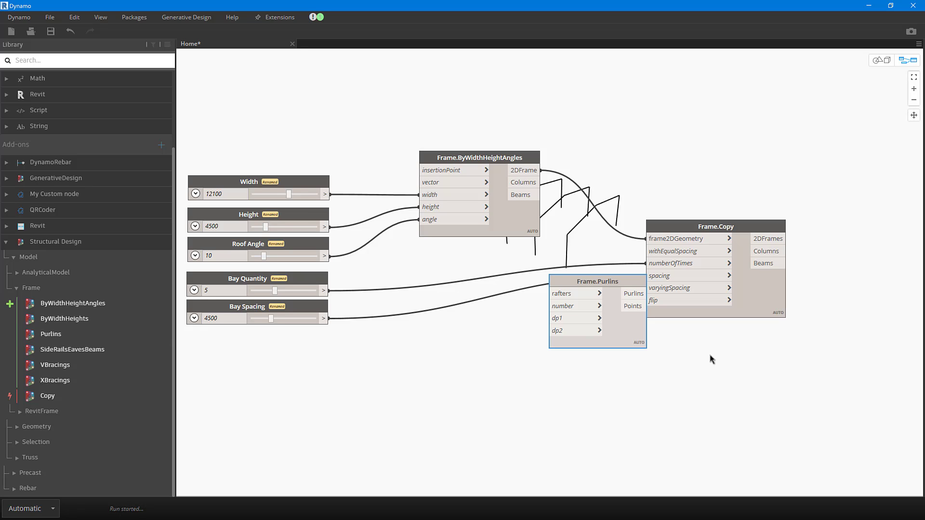
{"action": "left_click_drag", "start_coordinate": [592, 273], "coordinate": [839, 260]}
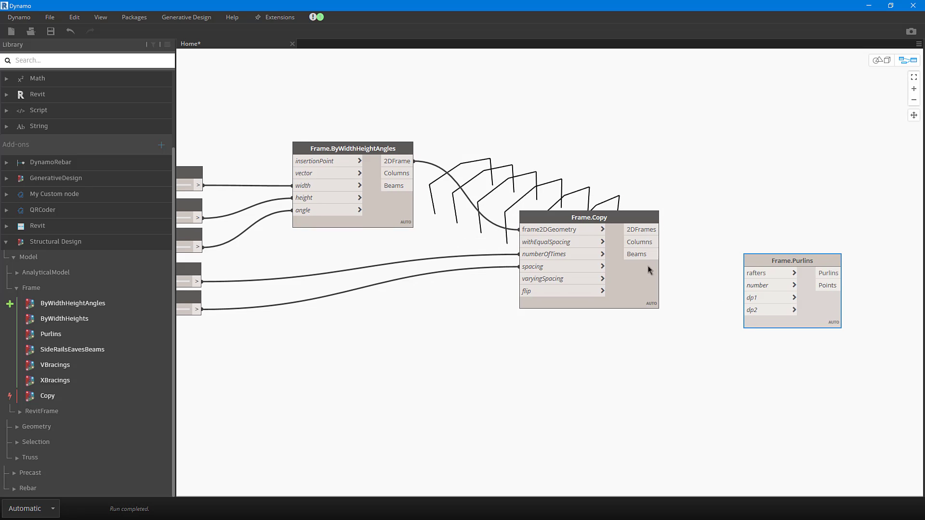
{"action": "left_click", "coordinate": [656, 254]}
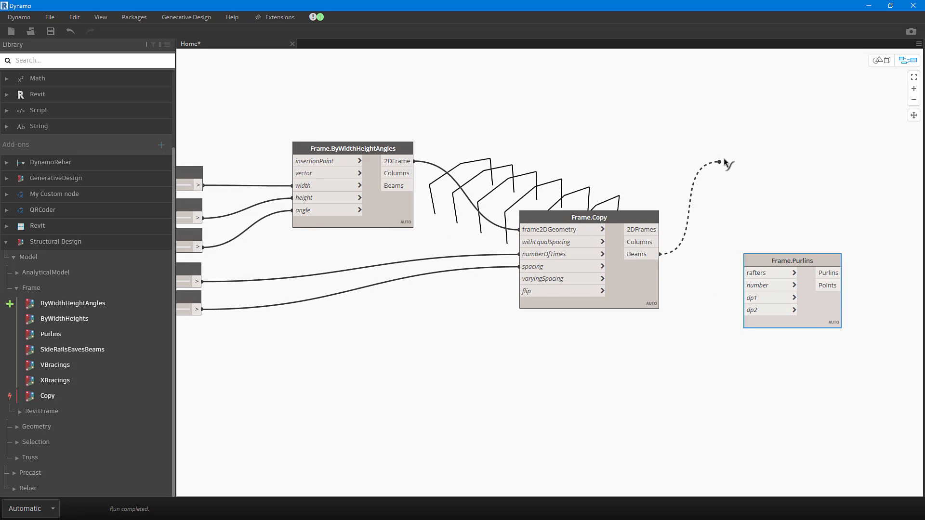
{"action": "left_click", "coordinate": [747, 273]}
{"action": "left_click_drag", "start_coordinate": [766, 262], "coordinate": [748, 322]}
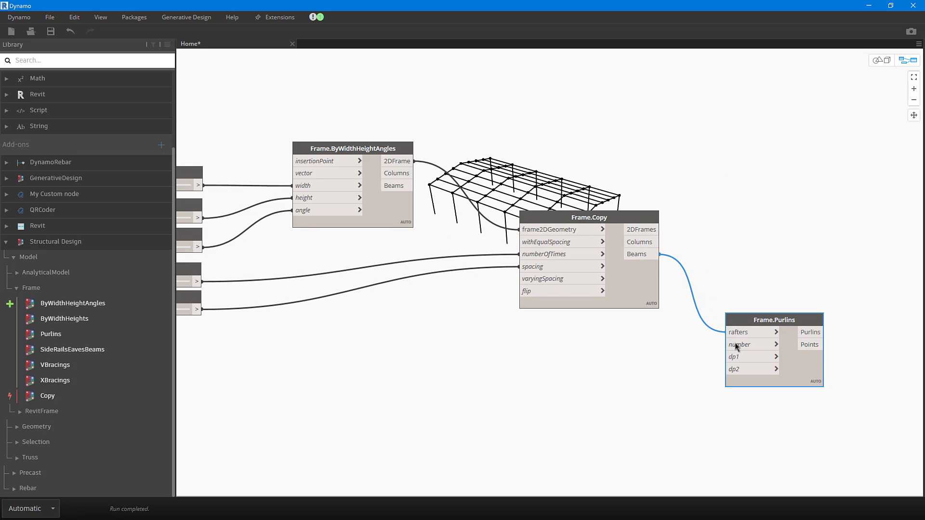
Step: Duplicate the Bay Quantity slider and place the copy just below Bay Spacing
{"action": "scroll", "coordinate": [566, 340], "scroll_direction": "down", "scroll_amount": 2}
{"action": "middle_click_drag", "start_coordinate": [501, 341], "coordinate": [630, 344]}
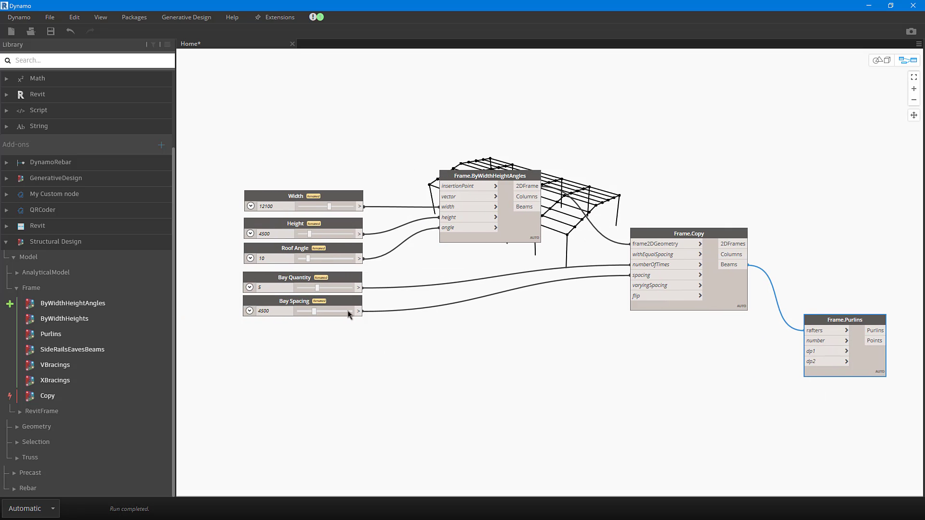
{"action": "left_click", "coordinate": [341, 308]}
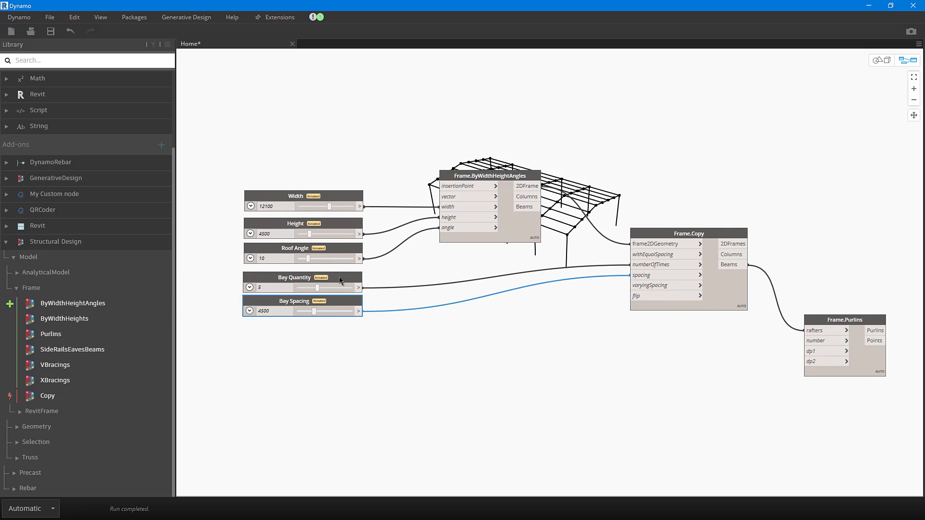
{"action": "left_click", "coordinate": [340, 280]}
{"action": "key", "text": "ctrl+c"}
{"action": "key", "text": "ctrl+v"}
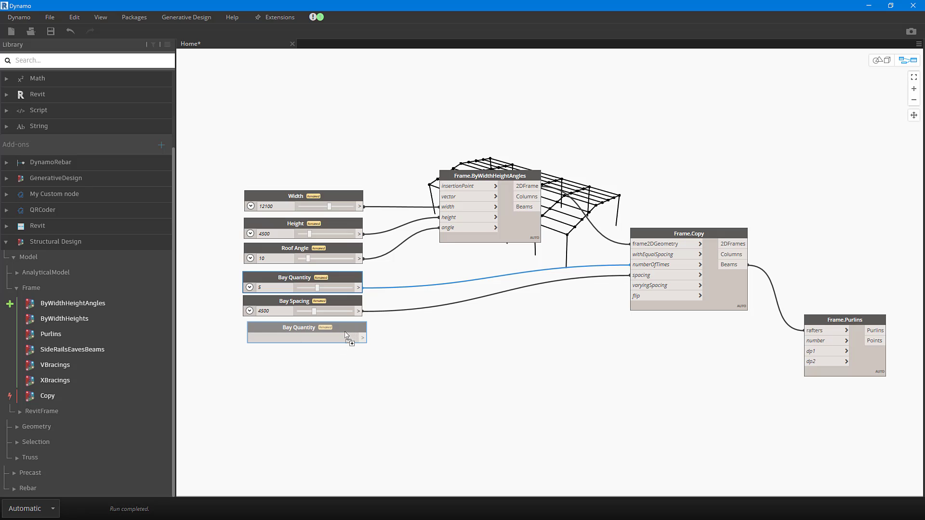
Step: Set the duplicated Bay Quantity slider's minimum to 5 and maximum to 20
{"action": "left_click", "coordinate": [249, 338]}
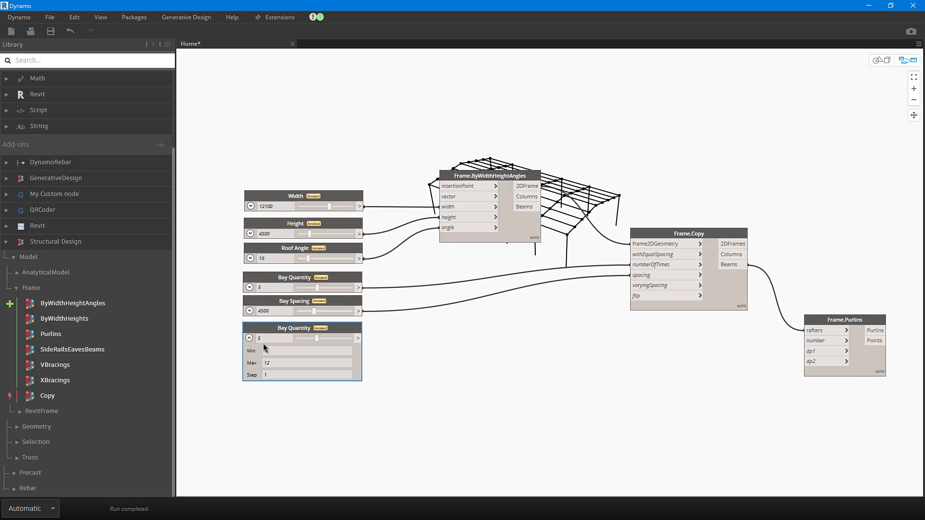
{"action": "double_click", "coordinate": [264, 351]}
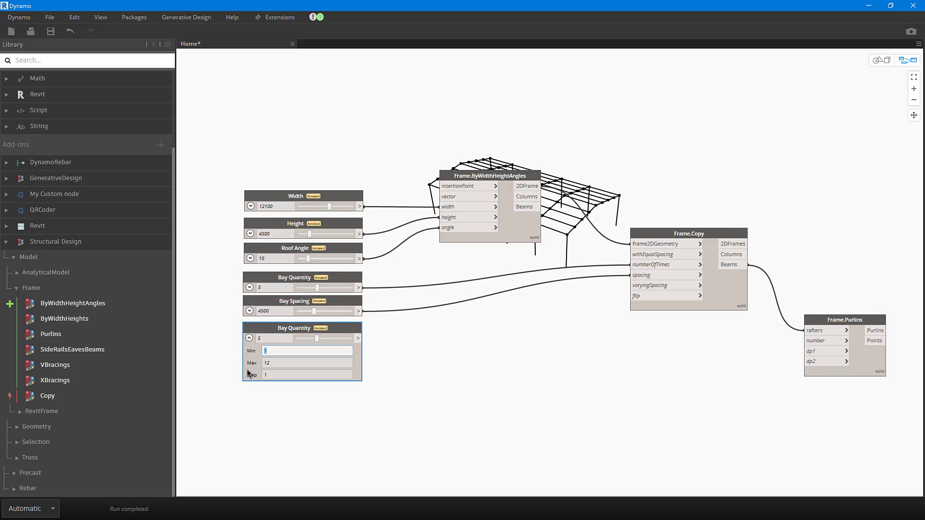
{"action": "type", "text": "5"}
{"action": "double_click", "coordinate": [284, 365]}
{"action": "type", "text": "20"}
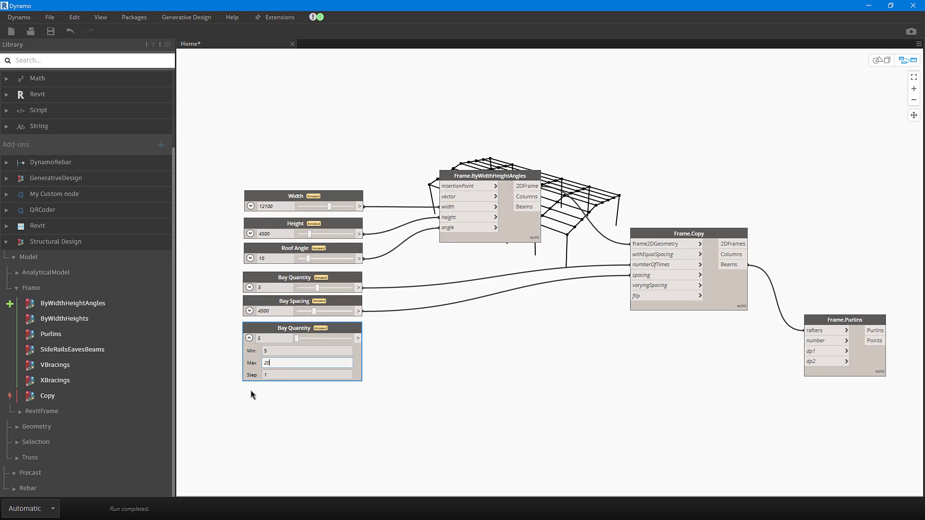
Step: Connect the duplicated slider to the number input of Frame.Purlins, set it to 8 and collapse its range settings
{"action": "left_click_drag", "start_coordinate": [359, 338], "coordinate": [816, 341]}
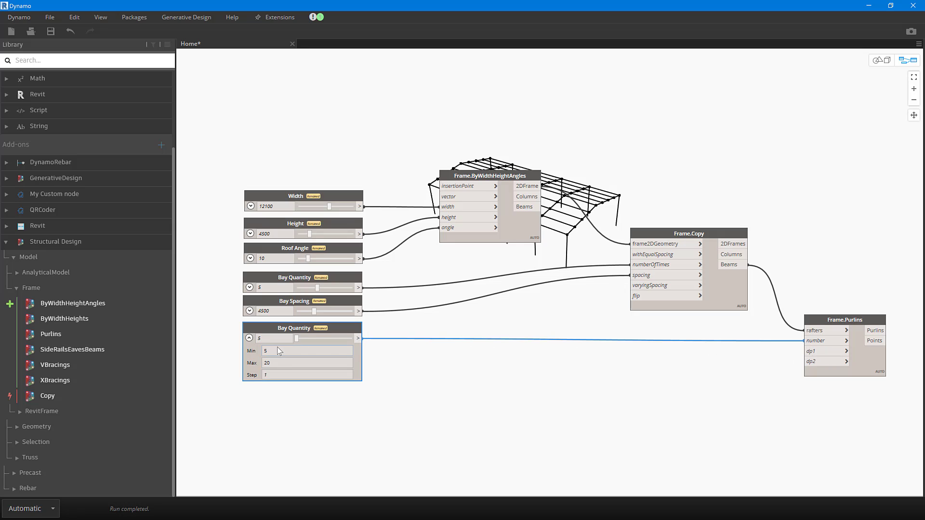
{"action": "left_click_drag", "start_coordinate": [299, 338], "coordinate": [308, 338]}
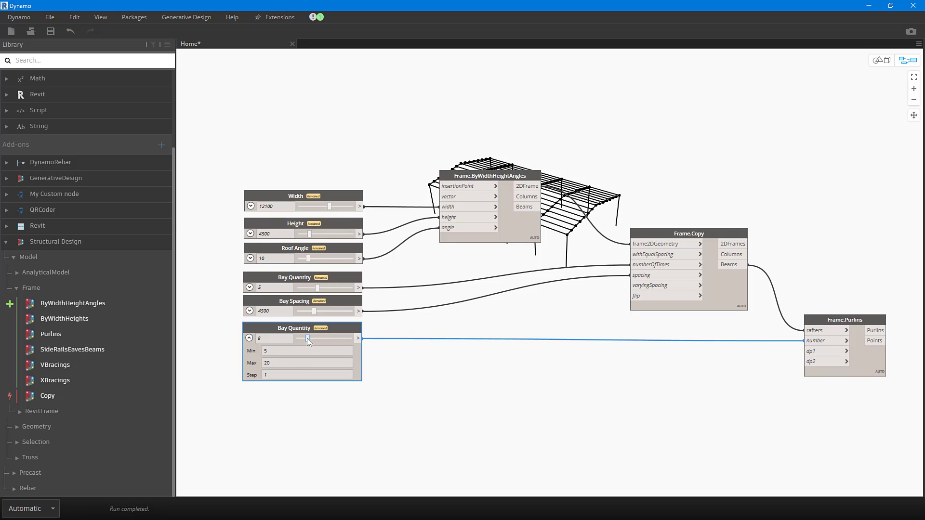
{"action": "left_click", "coordinate": [249, 338]}
{"action": "left_click", "coordinate": [535, 380]}
Step: Add a Frame.XBracings node and place it beyond the Frame.Purlins node
{"action": "middle_click_drag", "start_coordinate": [618, 370], "coordinate": [600, 409]}
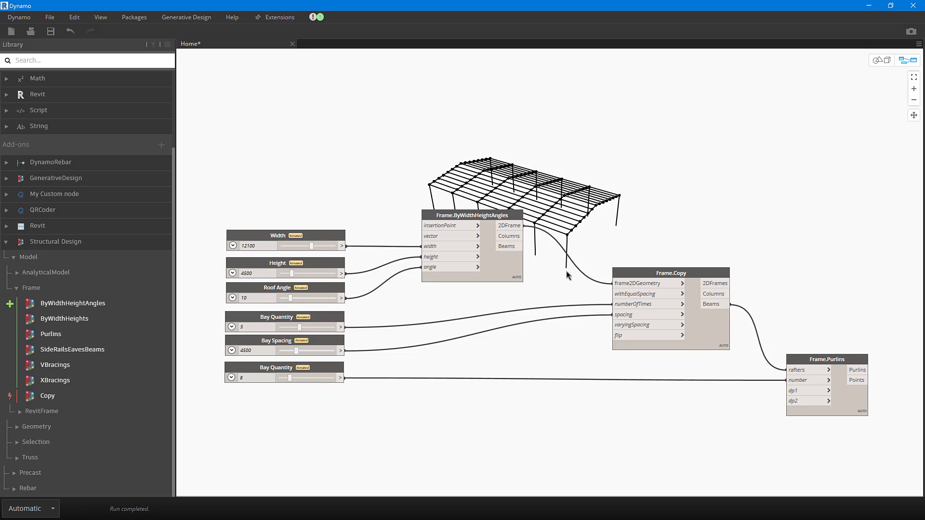
{"action": "middle_click_drag", "start_coordinate": [567, 272], "coordinate": [559, 301]}
{"action": "middle_click_drag", "start_coordinate": [594, 263], "coordinate": [587, 237]}
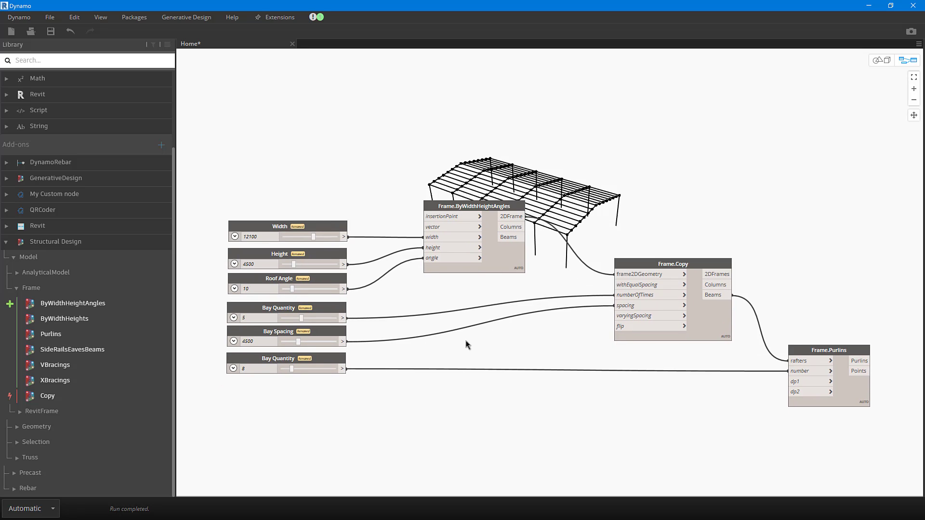
{"action": "middle_click_drag", "start_coordinate": [465, 344], "coordinate": [452, 343]}
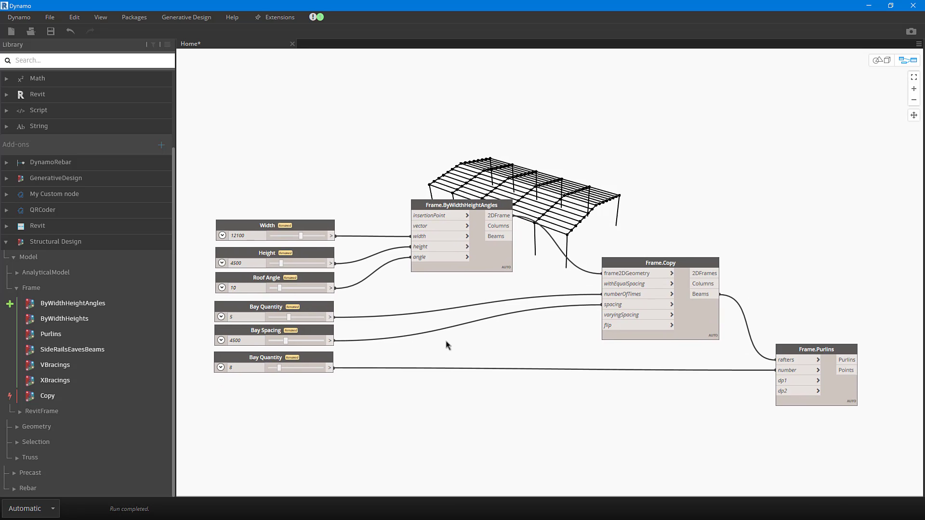
{"action": "left_click", "coordinate": [77, 383]}
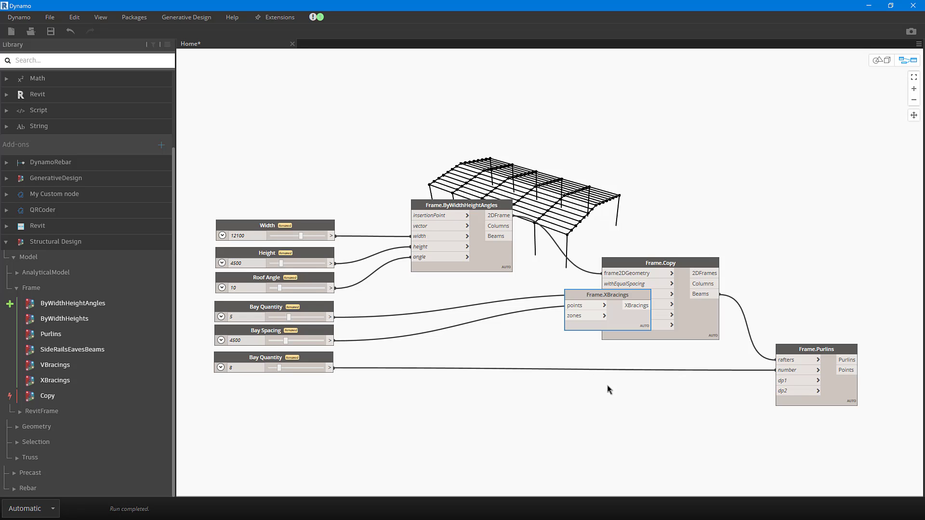
{"action": "middle_click_drag", "start_coordinate": [392, 385], "coordinate": [363, 365]}
{"action": "left_click_drag", "start_coordinate": [602, 276], "coordinate": [923, 325]}
{"action": "middle_click_drag", "start_coordinate": [865, 404], "coordinate": [727, 380]}
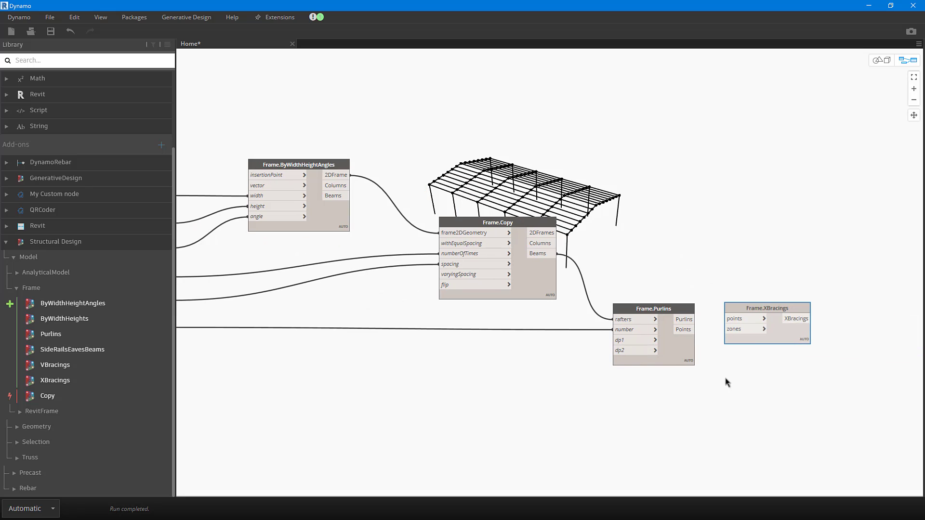
Step: Connect the Points output of Frame.Purlins to the points input of Frame.XBracings and move the bracing node slightly lower
{"action": "left_click", "coordinate": [689, 332]}
{"action": "left_click_drag", "start_coordinate": [738, 310], "coordinate": [759, 353]}
{"action": "mouse_move", "coordinate": [738, 388]}
{"action": "middle_mouse_down"}
{"action": "mouse_move", "coordinate": [626, 427]}
{"action": "mouse_move", "coordinate": [752, 376]}
{"action": "middle_mouse_up"}
{"action": "scroll", "coordinate": [744, 379], "scroll_direction": "down", "scroll_amount": 6}
{"action": "scroll", "coordinate": [548, 382], "scroll_direction": "up", "scroll_amount": 3}
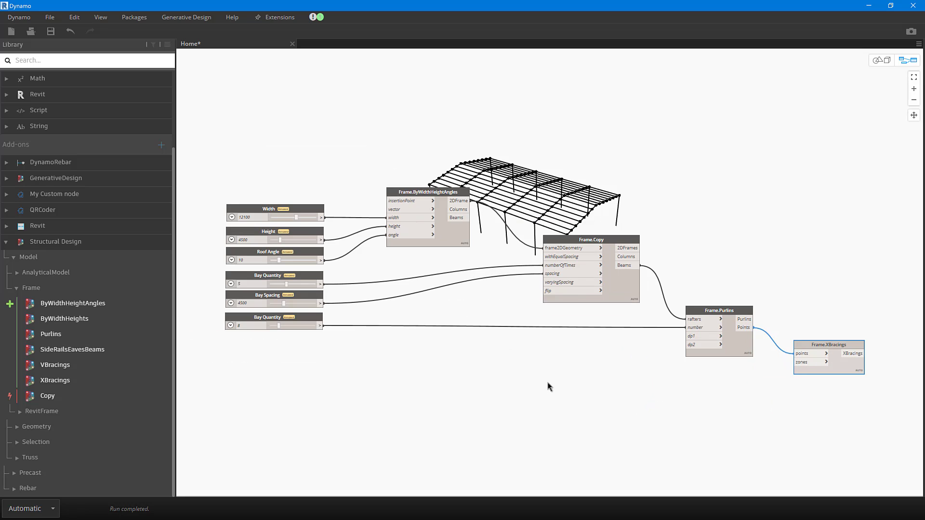
Step: Add a code block below the Frame.Purlins node containing the list [1,bay]
{"action": "middle_click_drag", "start_coordinate": [542, 384], "coordinate": [538, 380]}
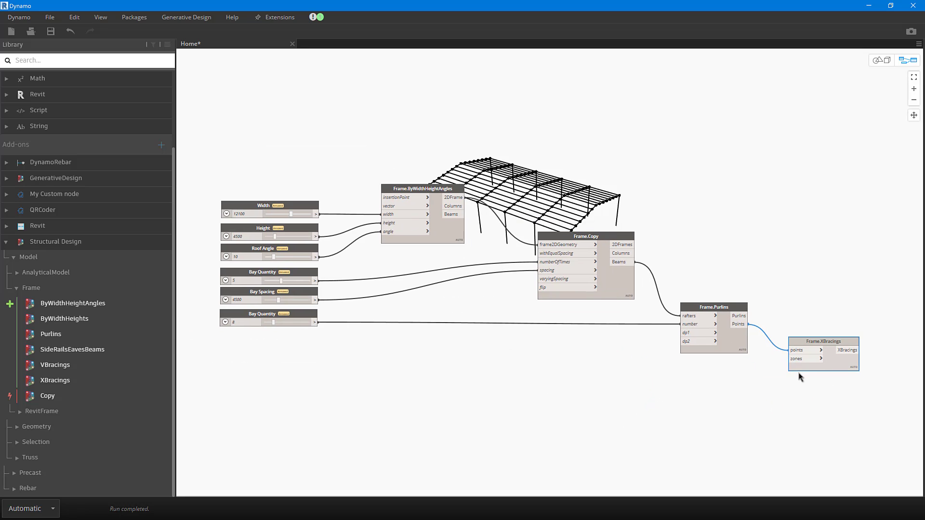
{"action": "double_click", "coordinate": [722, 371]}
{"action": "scroll", "coordinate": [765, 400], "scroll_direction": "up", "scroll_amount": 5}
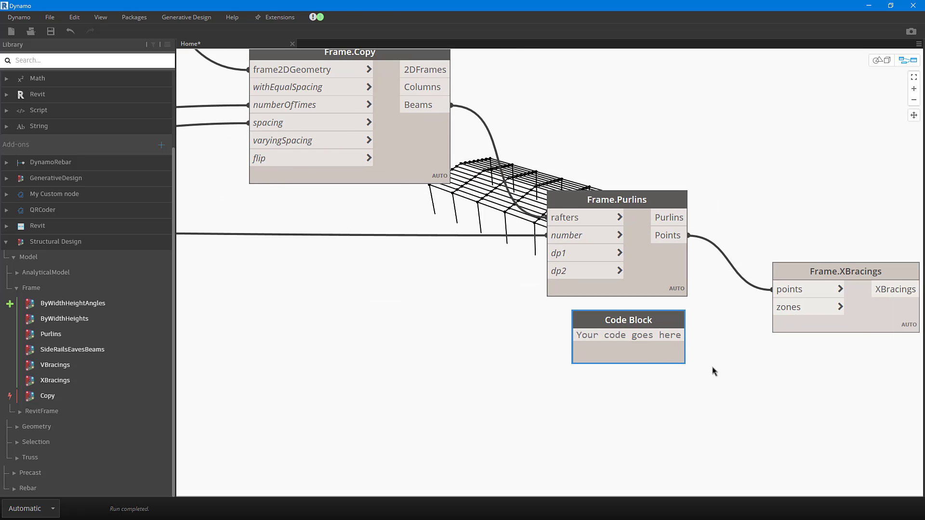
{"action": "scroll", "coordinate": [580, 345], "scroll_direction": "up", "scroll_amount": 3}
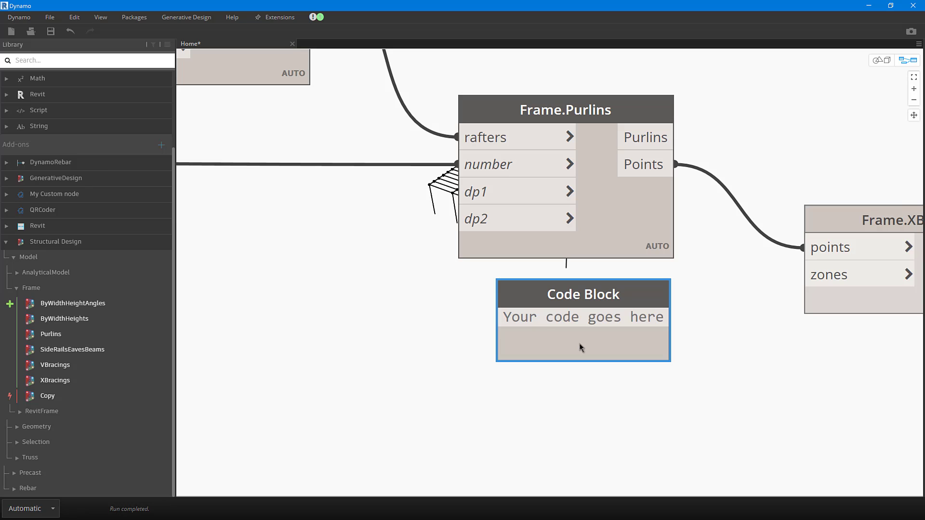
{"action": "type", "text": "[1,"}
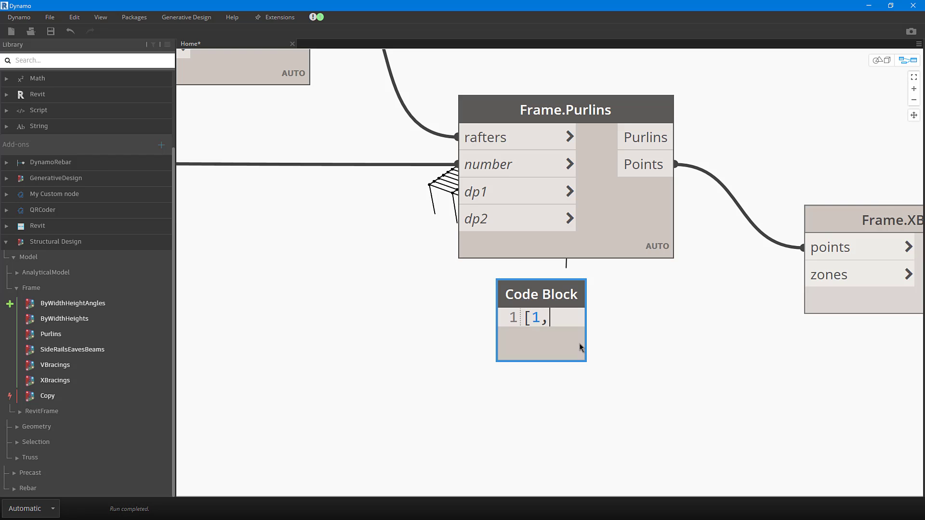
{"action": "type", "text": "ay]"}
{"action": "left_click", "coordinate": [750, 345]}
Step: Connect the output of the first Bay Quantity slider to the bay input of the code block
{"action": "scroll", "coordinate": [750, 345], "scroll_direction": "down", "scroll_amount": 2}
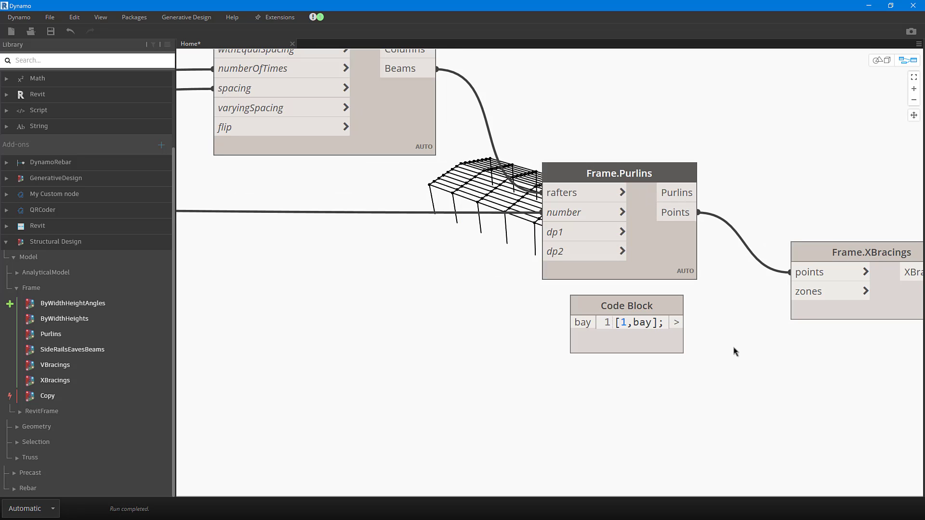
{"action": "scroll", "coordinate": [541, 345], "scroll_direction": "down", "scroll_amount": 2}
{"action": "middle_click_drag", "start_coordinate": [482, 352], "coordinate": [630, 351]}
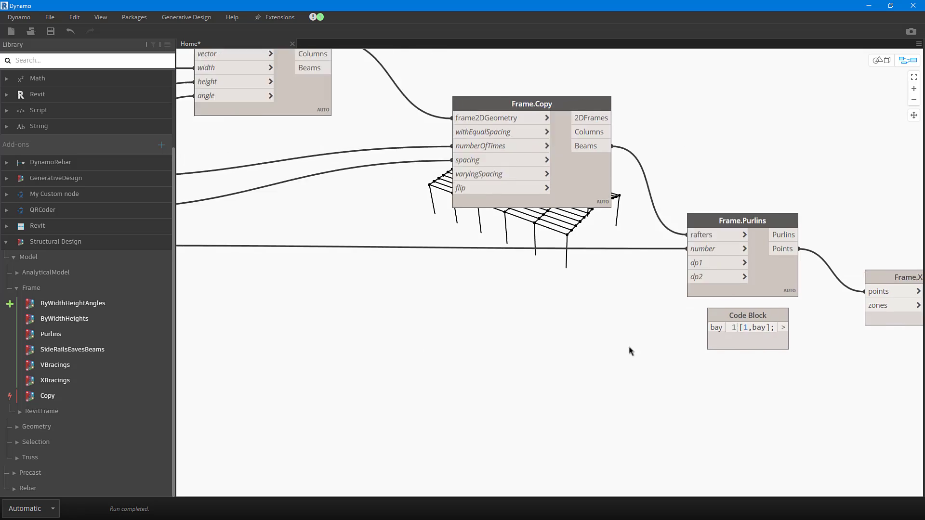
{"action": "scroll", "coordinate": [602, 345], "scroll_direction": "down", "scroll_amount": 2}
{"action": "middle_click_drag", "start_coordinate": [570, 336], "coordinate": [721, 313]}
{"action": "left_click", "coordinate": [320, 197]}
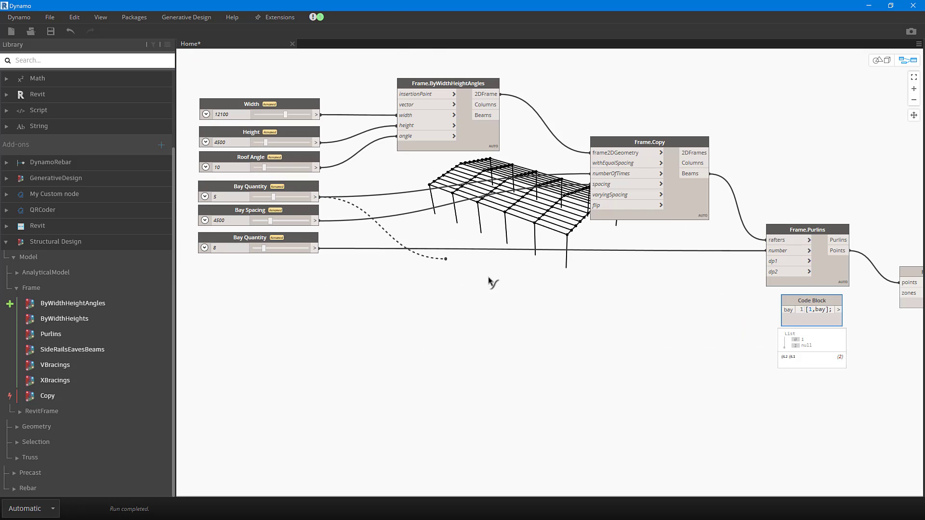
{"action": "left_click", "coordinate": [788, 310]}
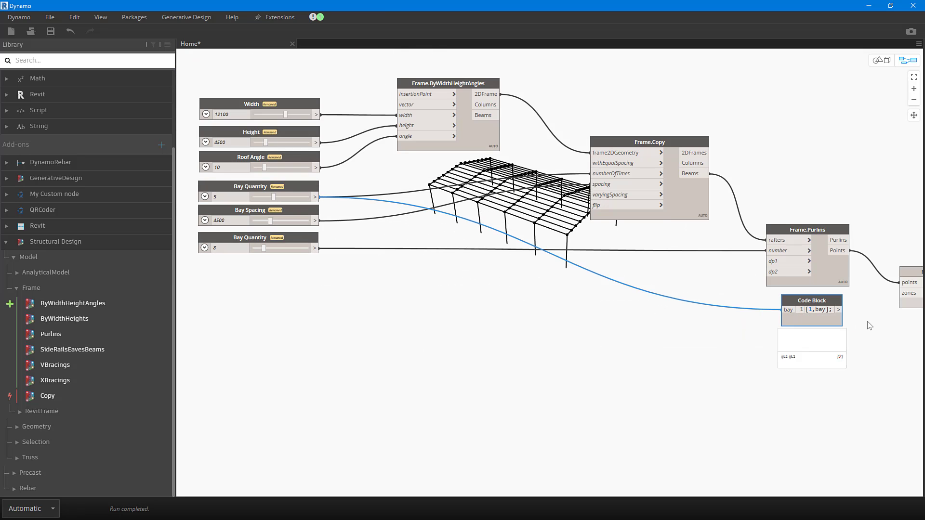
Step: Connect the output of the [1,bay] code block to the zones input of Frame.XBracings
{"action": "middle_click_drag", "start_coordinate": [870, 326], "coordinate": [768, 320]}
{"action": "scroll", "coordinate": [766, 320], "scroll_direction": "up", "scroll_amount": 3}
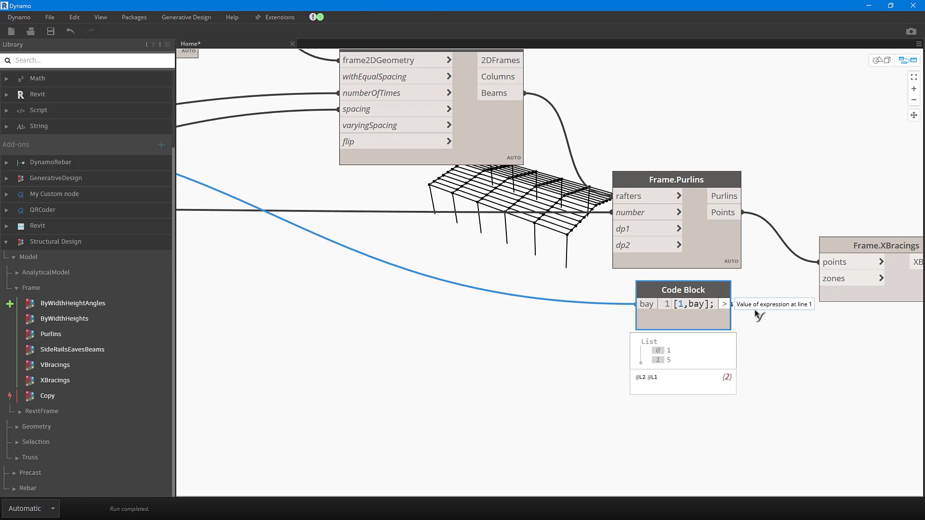
{"action": "left_click", "coordinate": [756, 311]}
{"action": "left_click", "coordinate": [820, 278]}
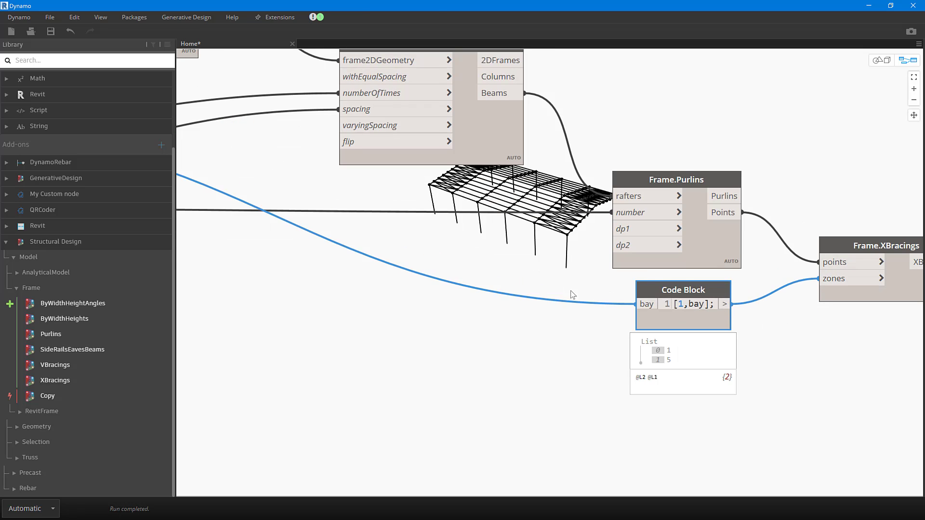
Step: Rename the duplicated Bay Quantity slider that feeds Frame.Purlins as Purlin Quantity
{"action": "middle_click_drag", "start_coordinate": [561, 258], "coordinate": [555, 281]}
{"action": "middle_click_drag", "start_coordinate": [324, 254], "coordinate": [494, 276]}
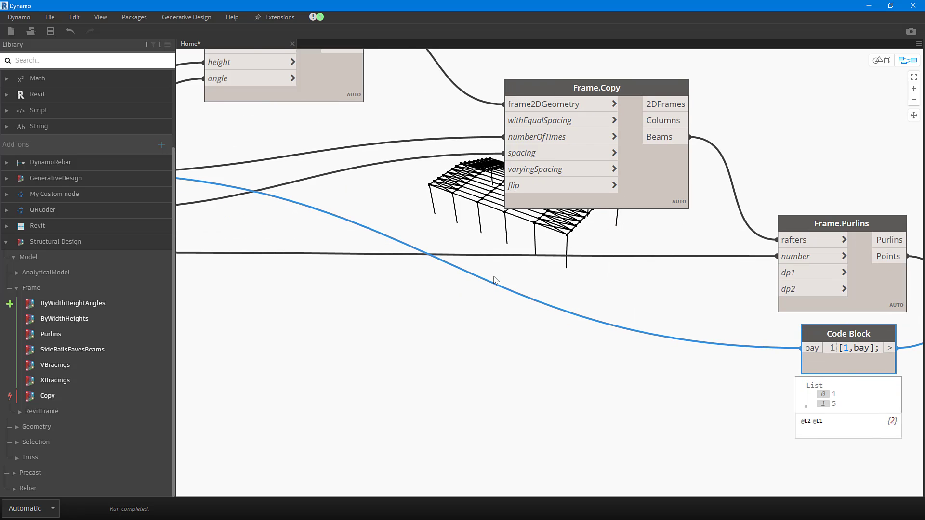
{"action": "scroll", "coordinate": [494, 280], "scroll_direction": "down", "scroll_amount": 2}
{"action": "scroll", "coordinate": [508, 305], "scroll_direction": "down", "scroll_amount": 2}
{"action": "scroll", "coordinate": [444, 299], "scroll_direction": "up", "scroll_amount": 1}
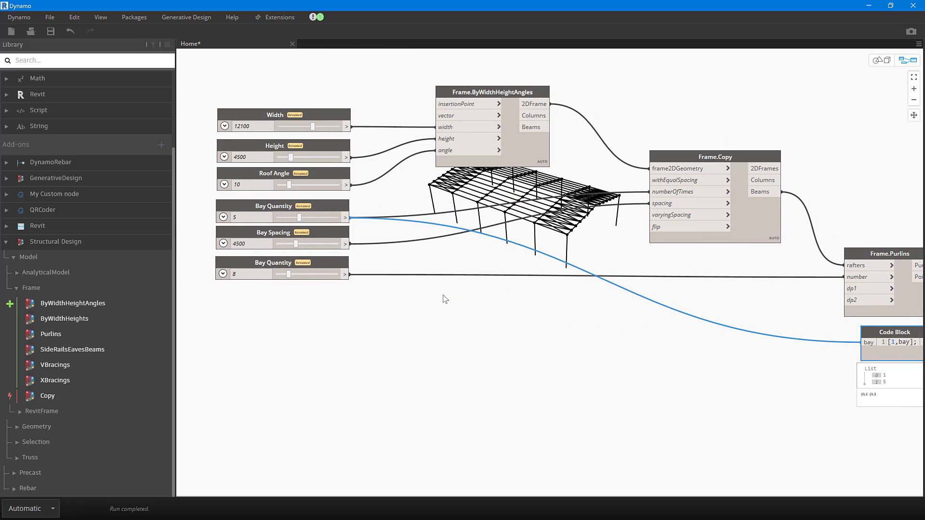
{"action": "left_click", "coordinate": [327, 268]}
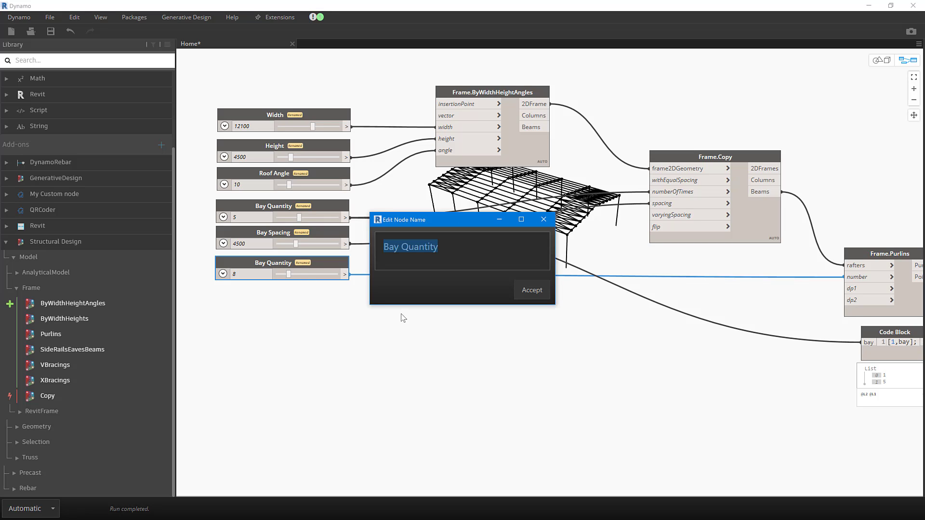
{"action": "type", "text": "Purlin"}
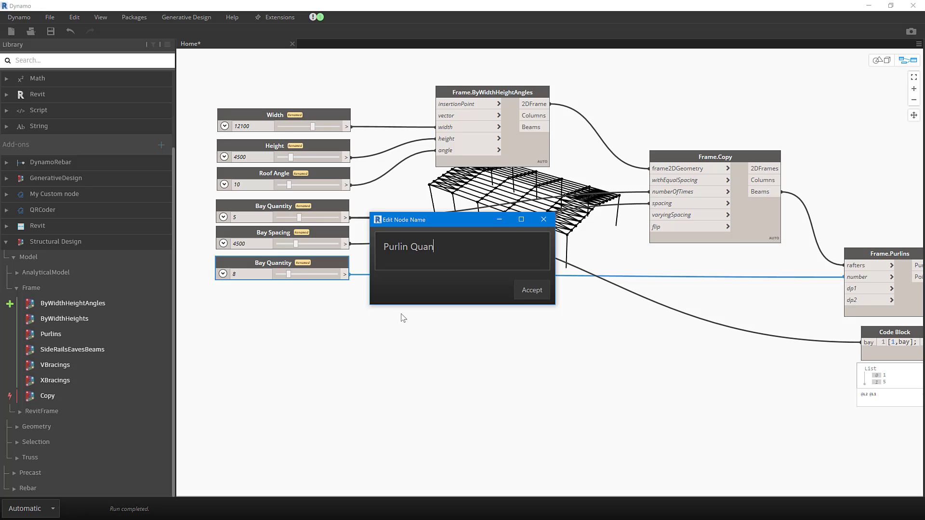
{"action": "left_click", "coordinate": [589, 298]}
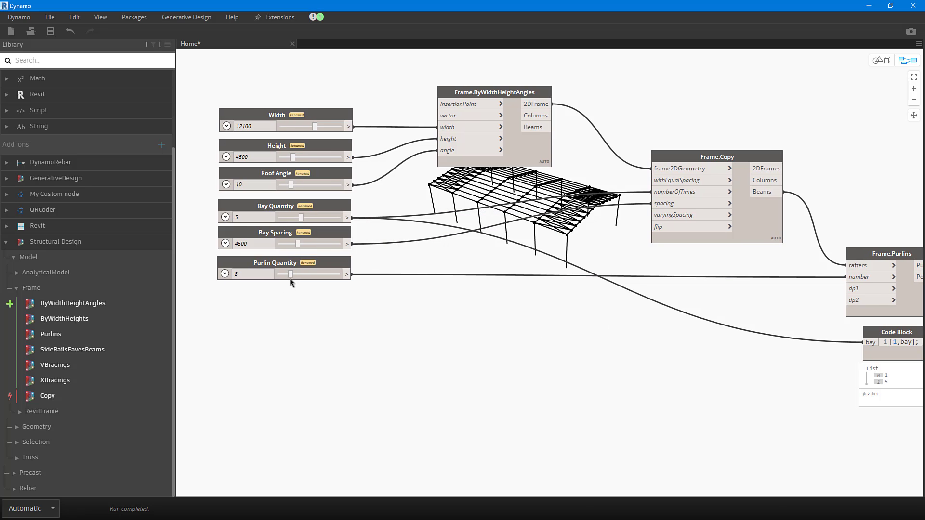
Step: Set the sliders to a Purlin Quantity of 5, a Bay Quantity of 7 and a Roof Angle of 13
{"action": "left_click_drag", "start_coordinate": [290, 276], "coordinate": [277, 273]}
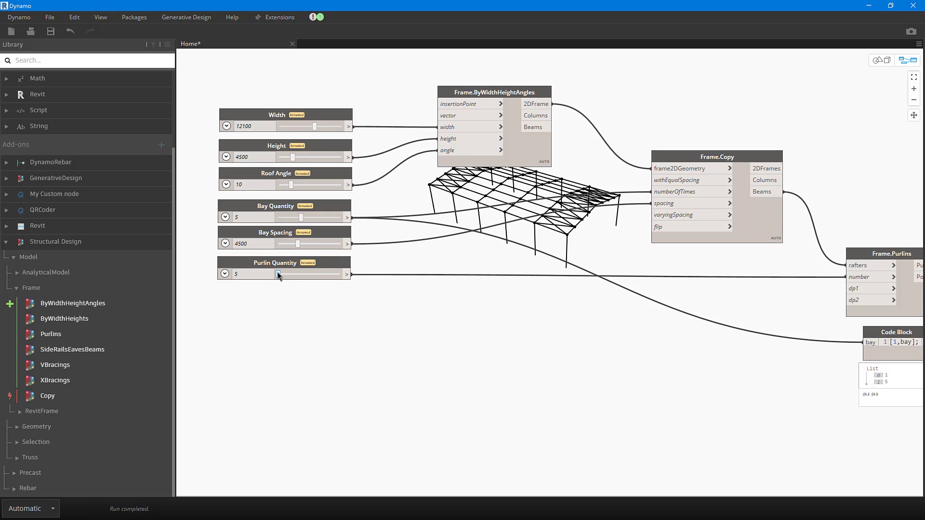
{"action": "middle_click_drag", "start_coordinate": [474, 265], "coordinate": [496, 248]}
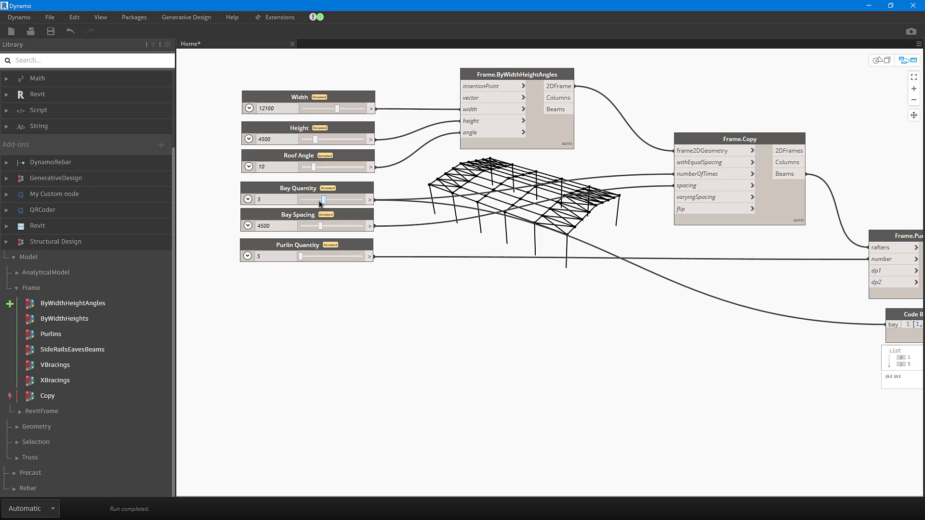
{"action": "left_click_drag", "start_coordinate": [320, 204], "coordinate": [330, 203]}
{"action": "mouse_move", "coordinate": [313, 168]}
{"action": "left_mouse_down"}
{"action": "mouse_move", "coordinate": [354, 172]}
{"action": "mouse_move", "coordinate": [318, 172]}
{"action": "left_mouse_up"}
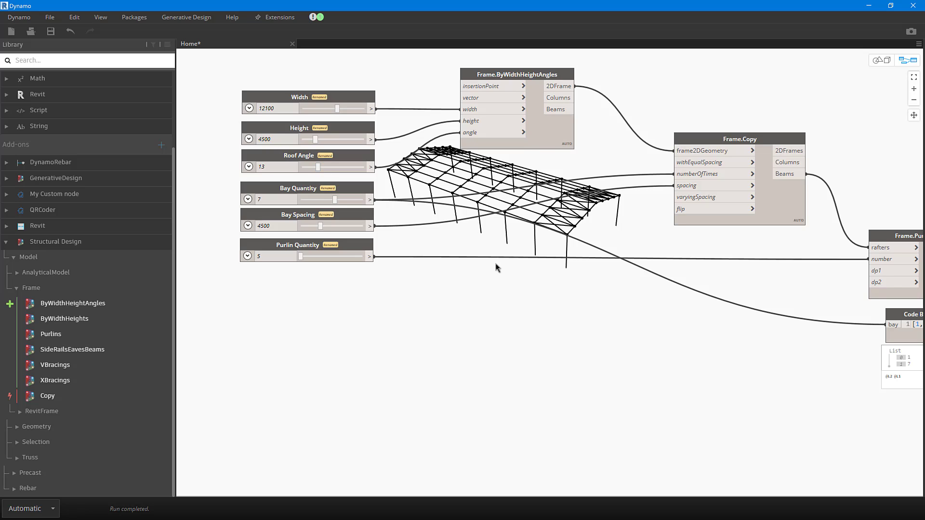
Step: Add a Frame.SideRailsEavesBeams node and place it above the Frame.XBracings node
{"action": "scroll", "coordinate": [497, 268], "scroll_direction": "right", "scroll_amount": 5}
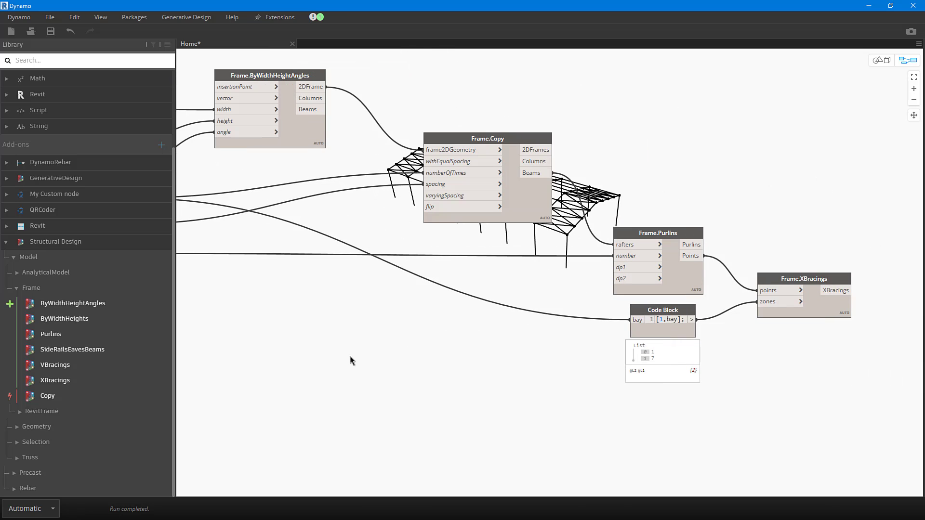
{"action": "mouse_move", "coordinate": [100, 353]}
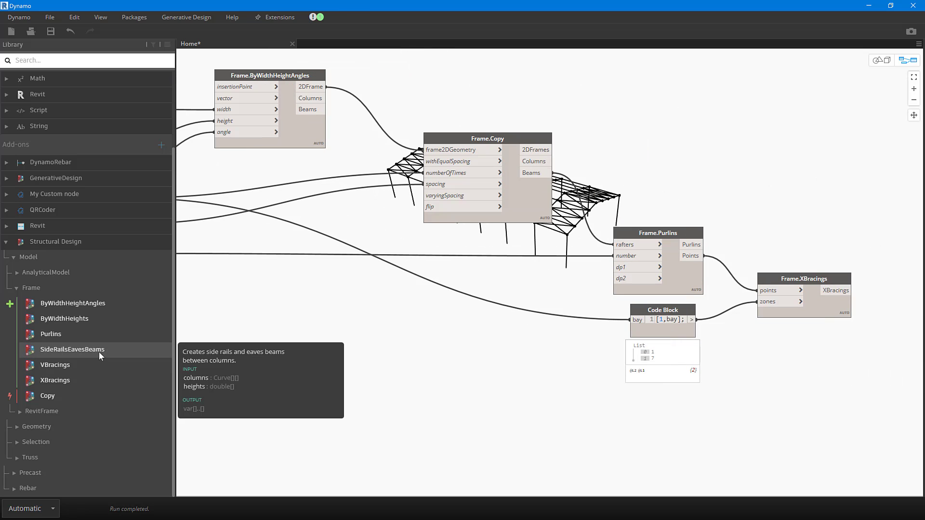
{"action": "left_click", "coordinate": [99, 351]}
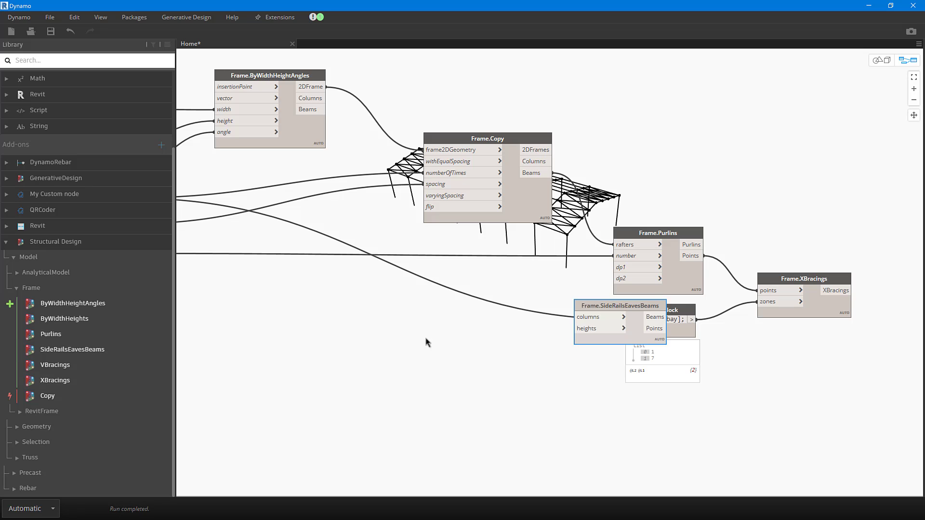
{"action": "scroll", "coordinate": [582, 366], "scroll_direction": "up", "scroll_amount": 3}
{"action": "left_click_drag", "start_coordinate": [622, 375], "coordinate": [835, 229]}
Step: Connect the Columns output of Frame.Copy to the columns input of Frame.SideRailsEavesBeams and move that node higher
{"action": "left_click", "coordinate": [537, 231]}
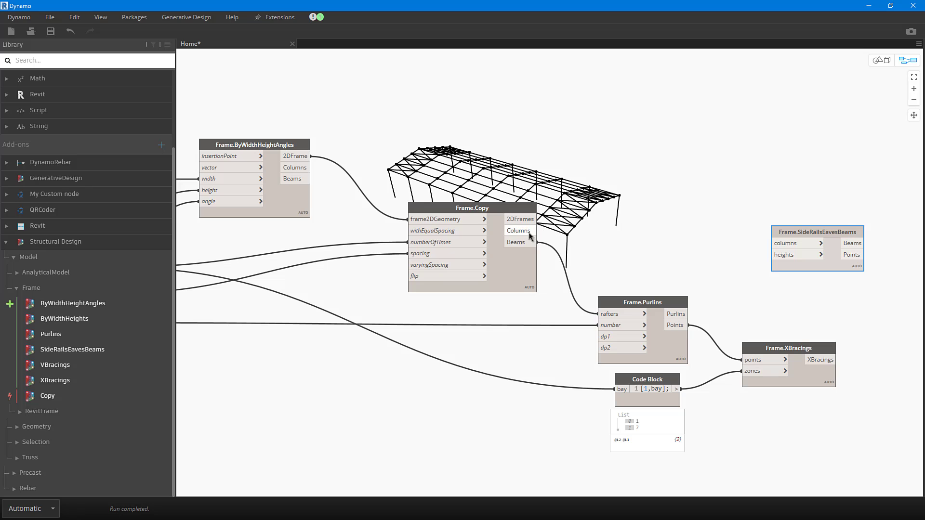
{"action": "left_click", "coordinate": [772, 244]}
{"action": "left_click_drag", "start_coordinate": [780, 226], "coordinate": [759, 173]}
{"action": "scroll", "coordinate": [721, 231], "scroll_direction": "down", "scroll_amount": 2}
{"action": "middle_click_drag", "start_coordinate": [724, 251], "coordinate": [745, 255]}
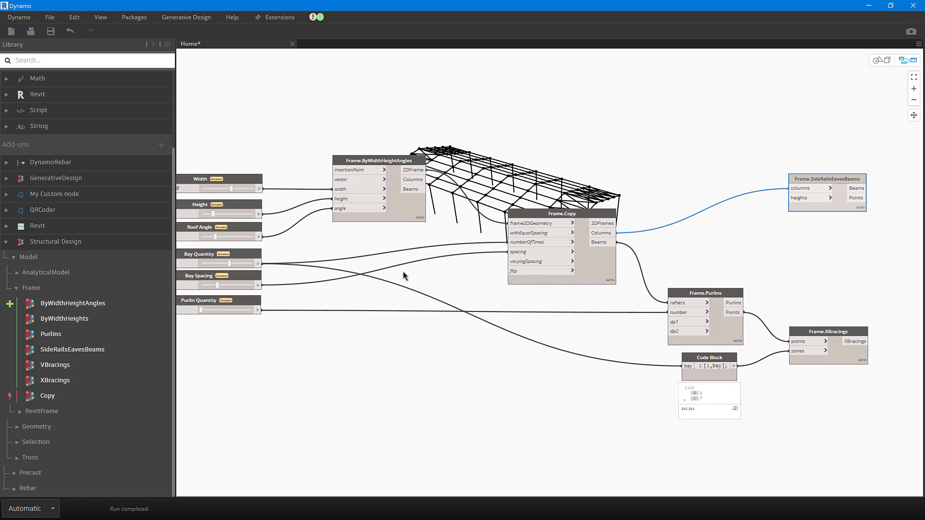
{"action": "middle_click_drag", "start_coordinate": [268, 215], "coordinate": [301, 223]}
{"action": "left_click_drag", "start_coordinate": [878, 187], "coordinate": [827, 148]}
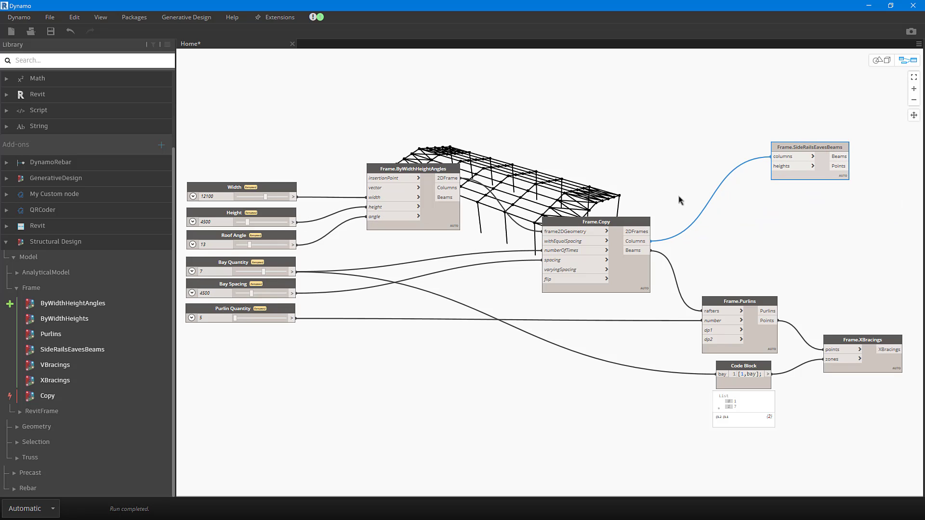
Step: Add a code block between Frame.Copy and Frame.SideRailsEavesBeams containing the range 300..height
{"action": "double_click", "coordinate": [703, 177]}
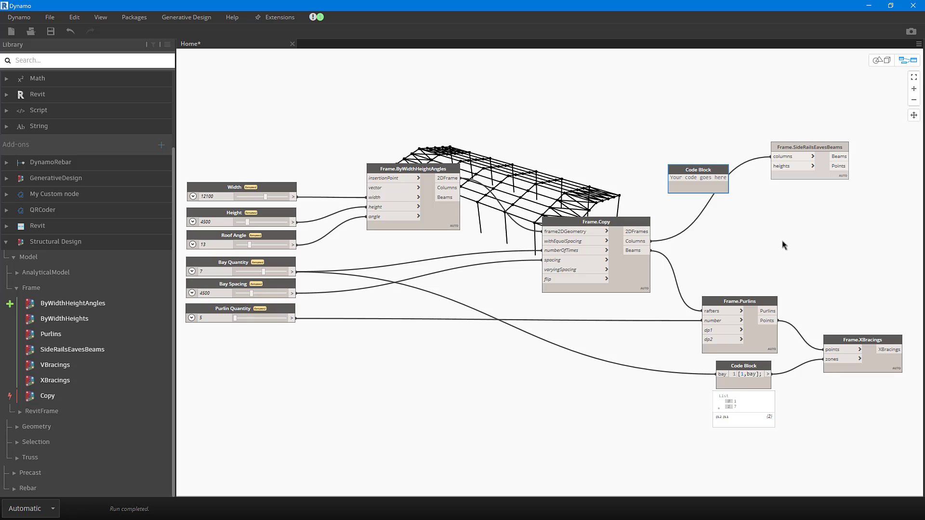
{"action": "scroll", "coordinate": [708, 198], "scroll_direction": "up", "scroll_amount": 5}
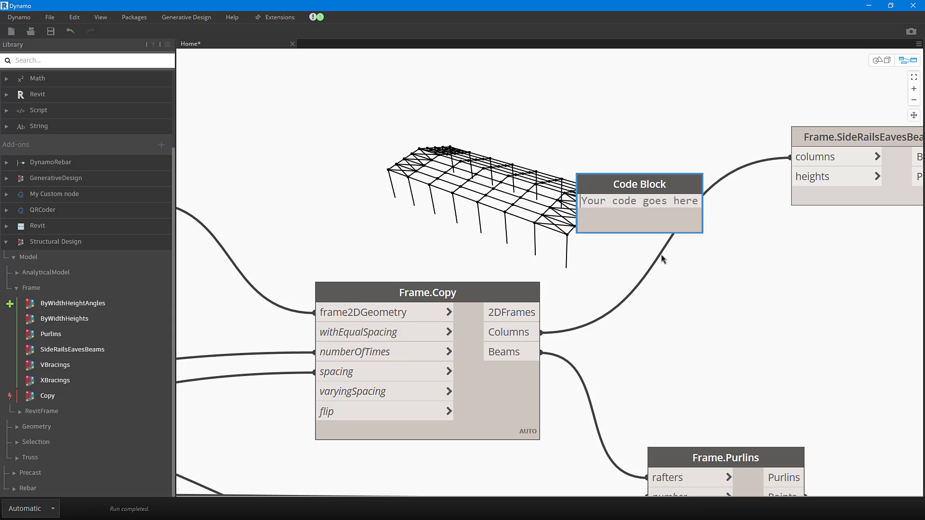
{"action": "type", "text": "300"}
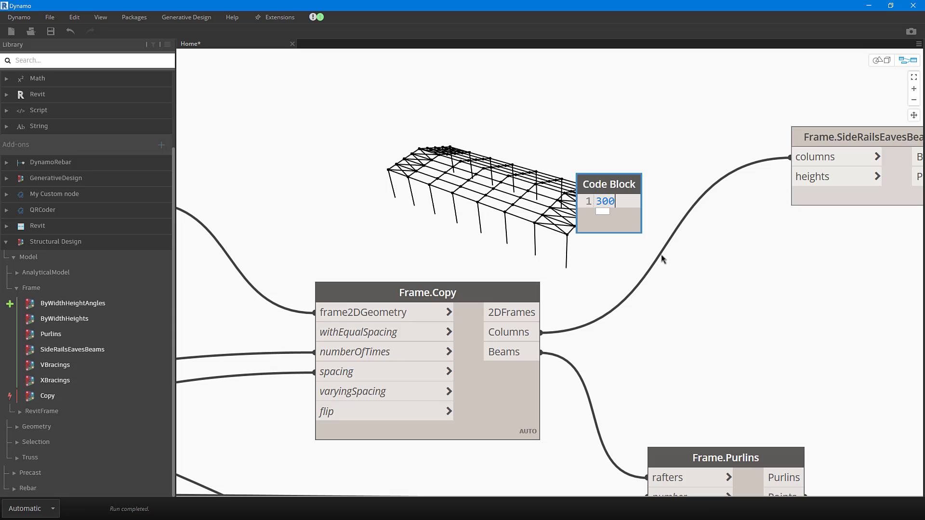
{"action": "type", "text": "."}
{"action": "type", "text": ".height"}
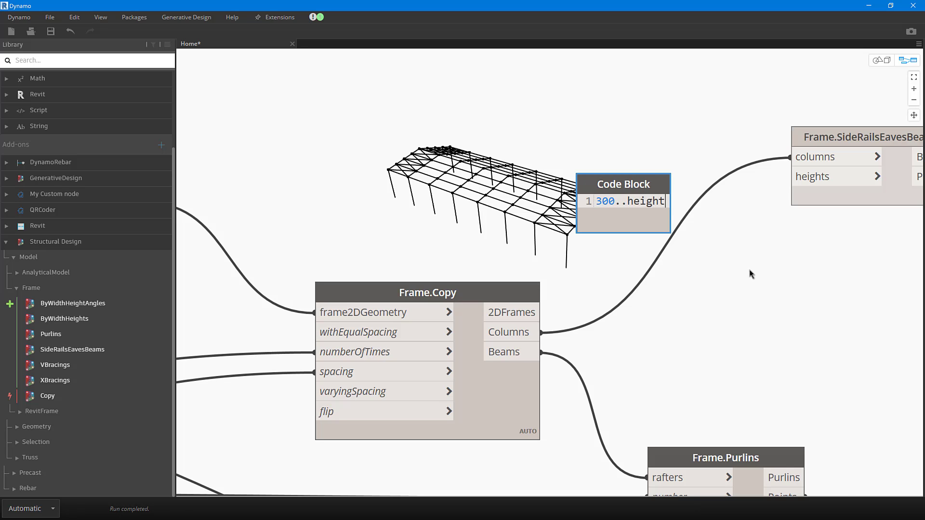
{"action": "left_click", "coordinate": [802, 287]}
Step: Connect the Height slider's output to the height input of the new code block
{"action": "scroll", "coordinate": [771, 284], "scroll_direction": "down", "scroll_amount": 3}
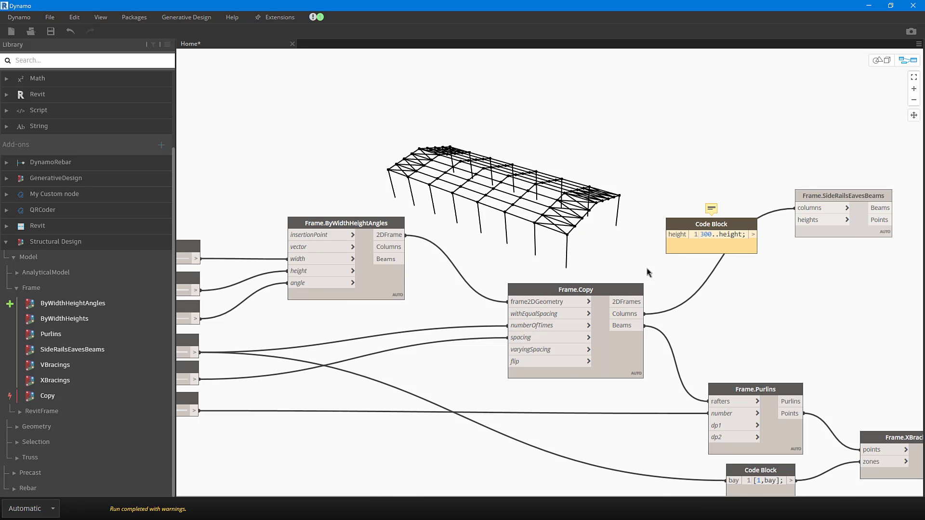
{"action": "scroll", "coordinate": [498, 263], "scroll_direction": "up", "scroll_amount": 2}
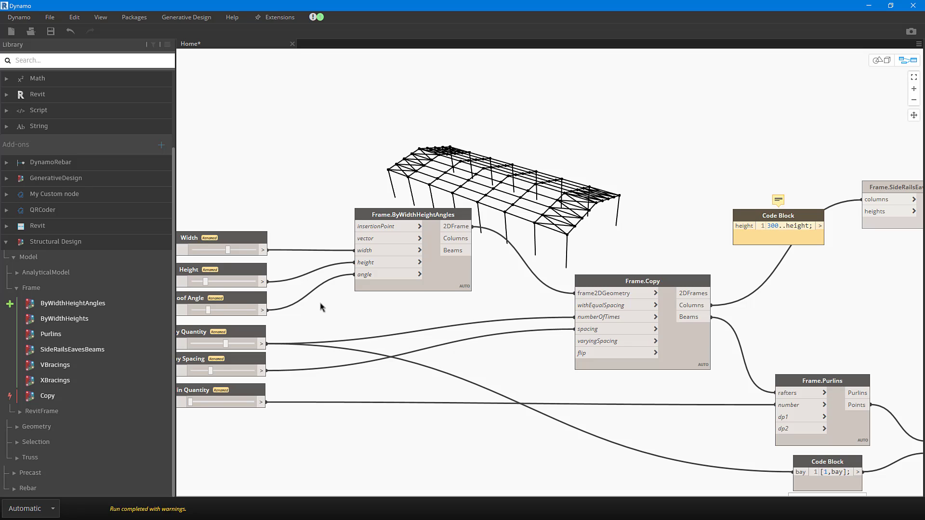
{"action": "middle_click_drag", "start_coordinate": [337, 301], "coordinate": [372, 294]}
{"action": "left_click", "coordinate": [297, 276]}
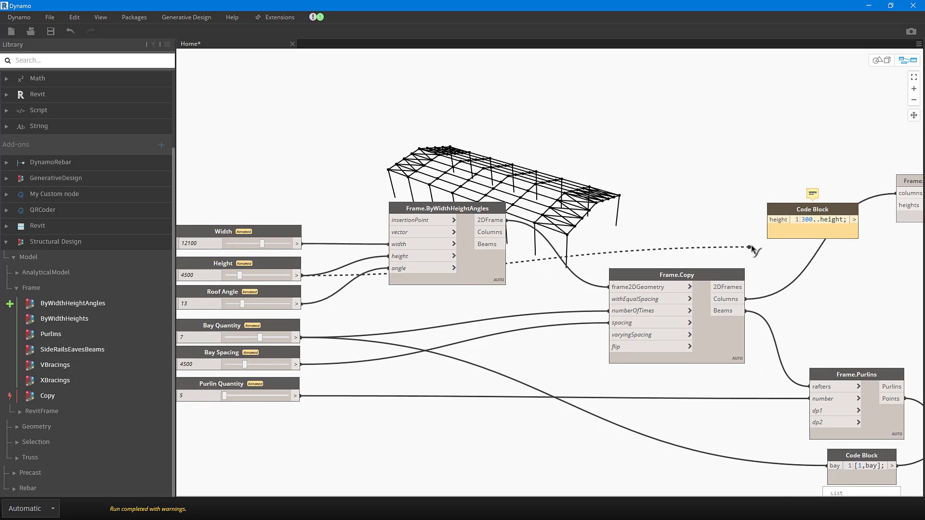
{"action": "middle_click_drag", "start_coordinate": [752, 247], "coordinate": [662, 232]}
{"action": "left_click", "coordinate": [666, 208]}
Step: Inspect the height code block's list and extend its range expression to 300..height..750
{"action": "scroll", "coordinate": [732, 219], "scroll_direction": "up", "scroll_amount": 2}
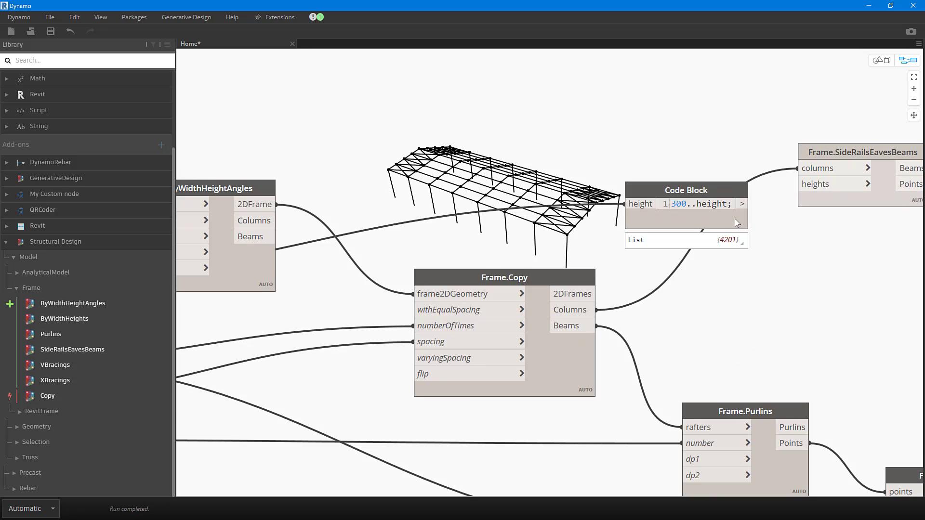
{"action": "left_click", "coordinate": [740, 246]}
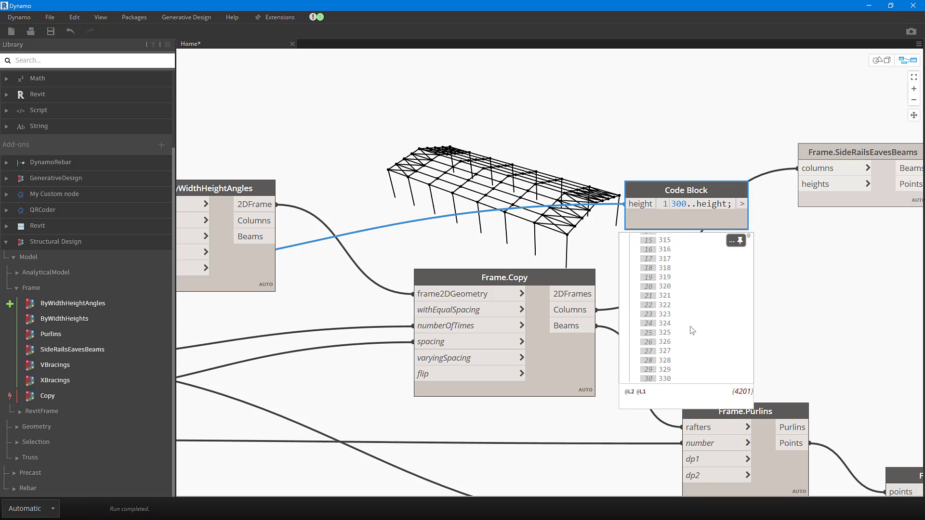
{"action": "scroll", "coordinate": [840, 264], "scroll_direction": "up", "scroll_amount": 3}
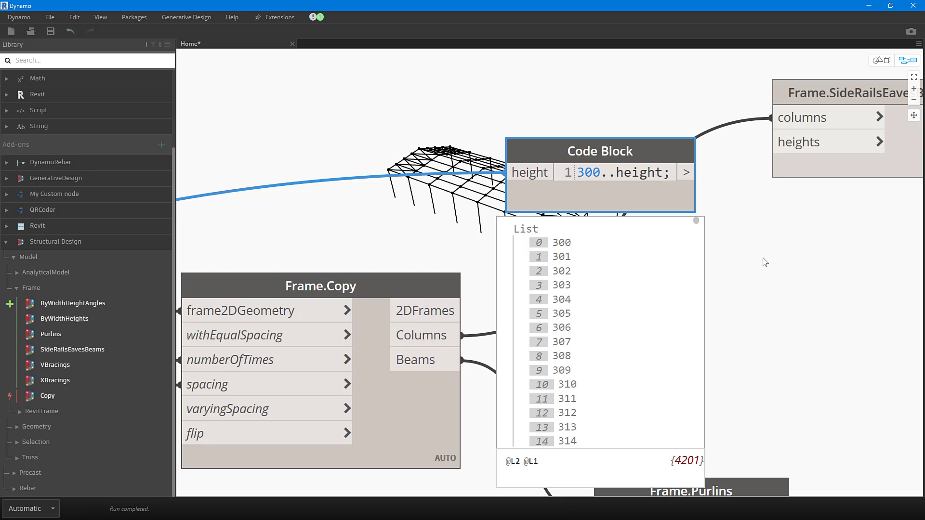
{"action": "type", "text": ".."}
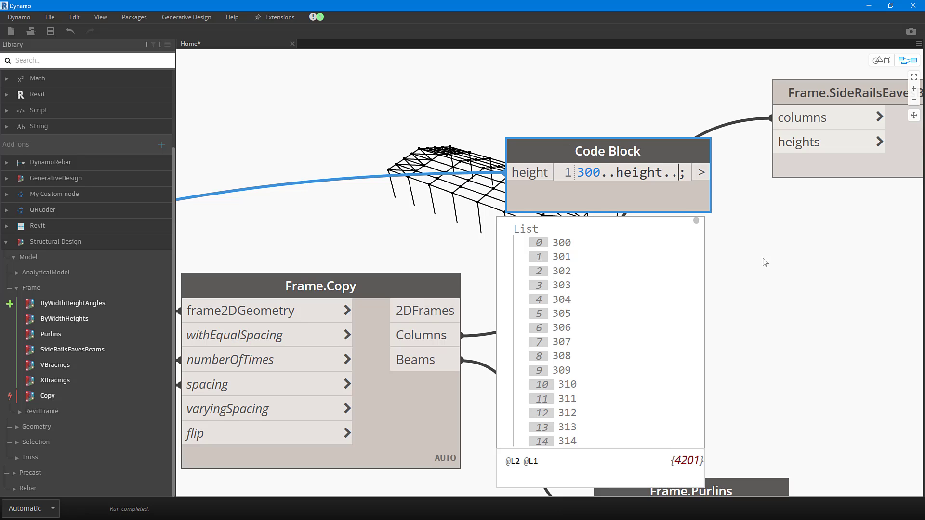
{"action": "type", "text": "750"}
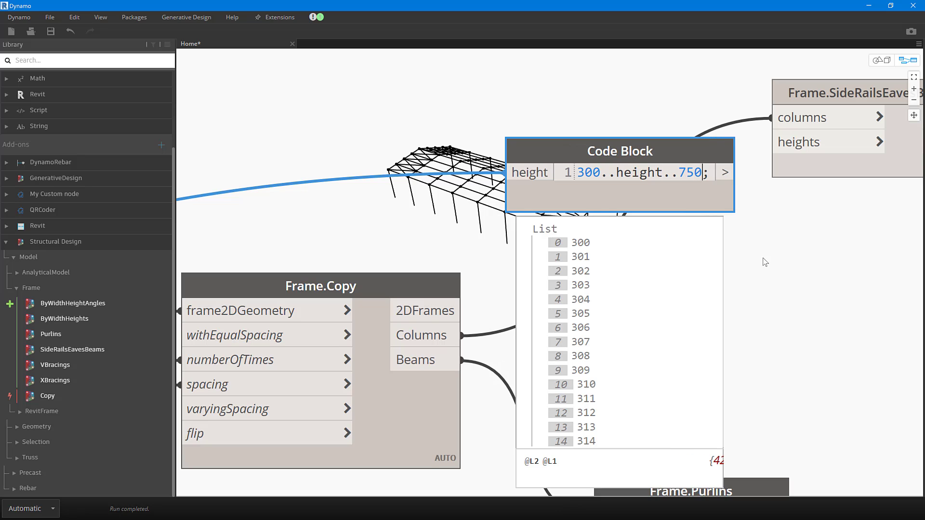
{"action": "left_click", "coordinate": [840, 252]}
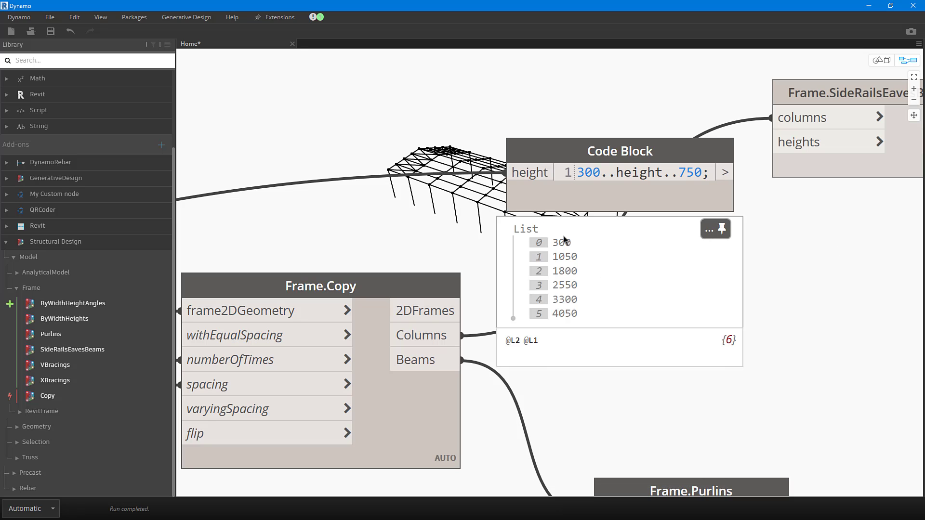
Step: Connect the height range code block's output to the heights input of Frame.SideRailsEavesBeams
{"action": "scroll", "coordinate": [561, 342], "scroll_direction": "down", "scroll_amount": 2}
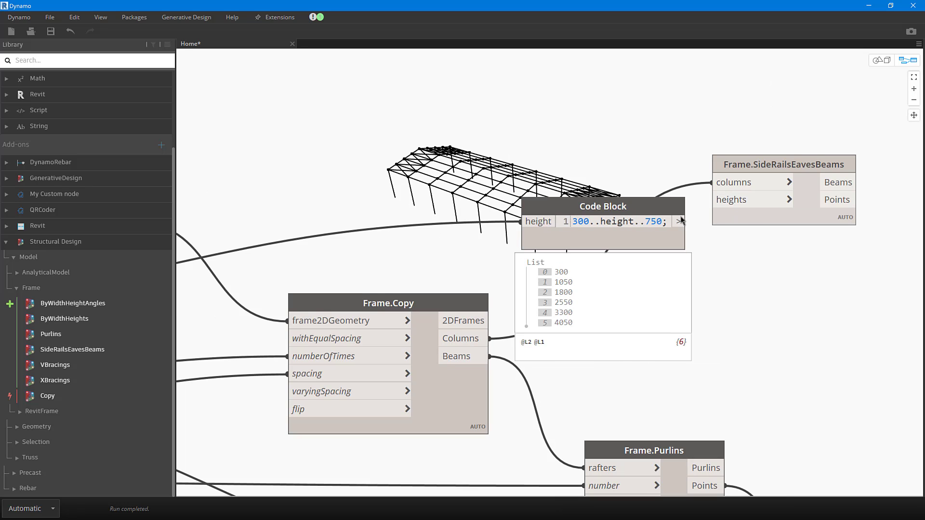
{"action": "left_click", "coordinate": [713, 199]}
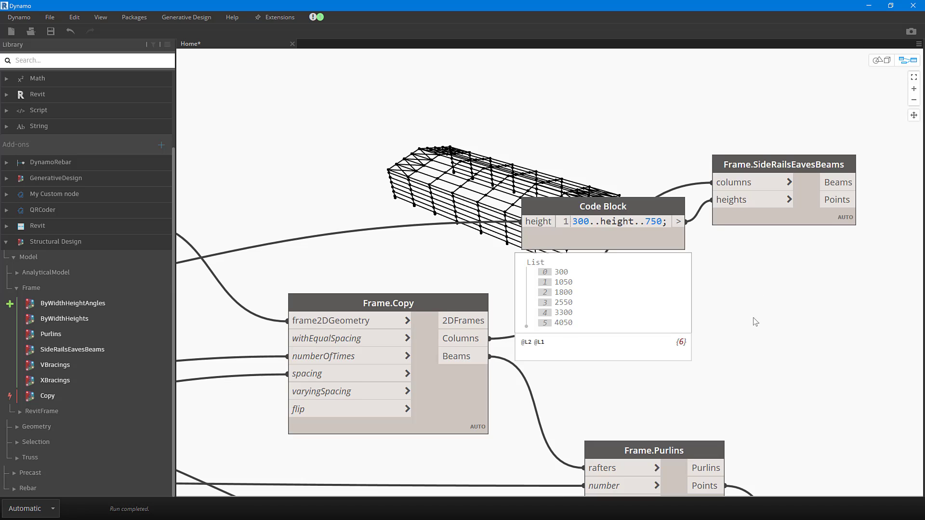
{"action": "middle_click_drag", "start_coordinate": [754, 318], "coordinate": [759, 364]}
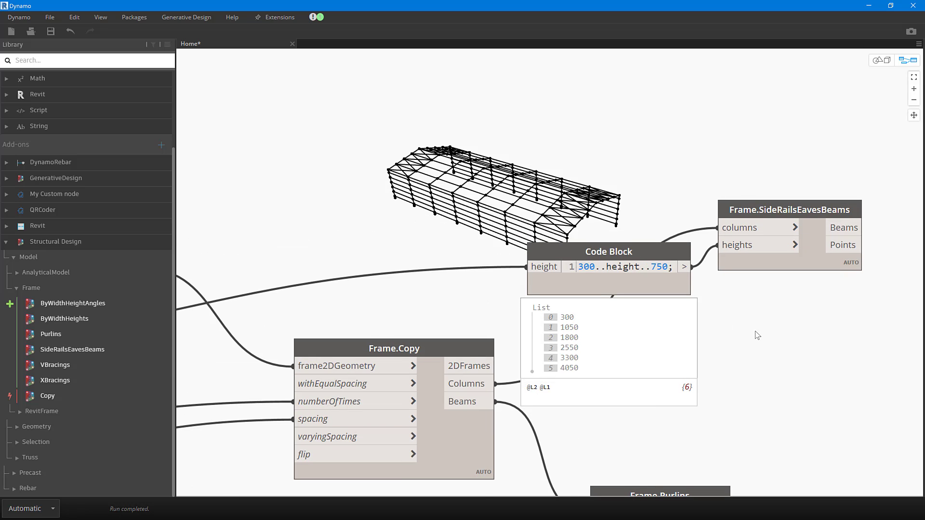
{"action": "scroll", "coordinate": [757, 336], "scroll_direction": "down", "scroll_amount": 5}
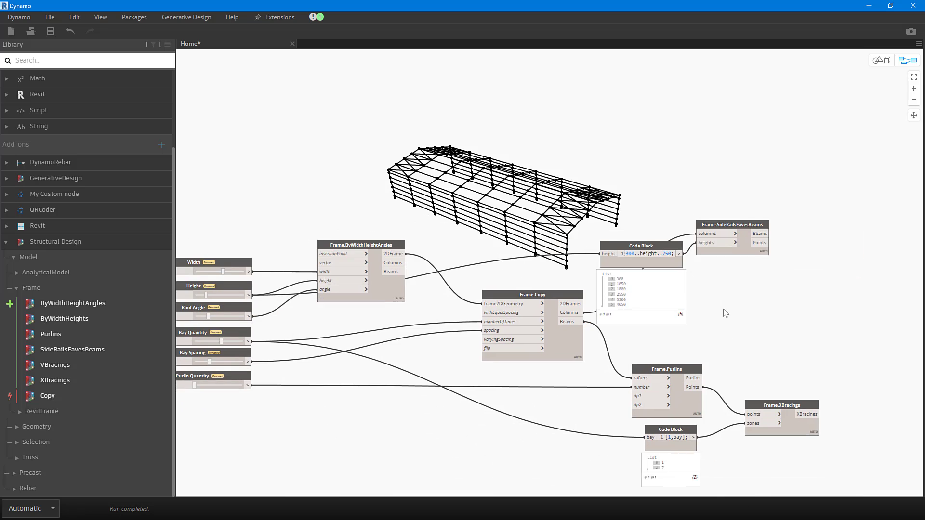
{"action": "scroll", "coordinate": [733, 318], "scroll_direction": "down", "scroll_amount": 2}
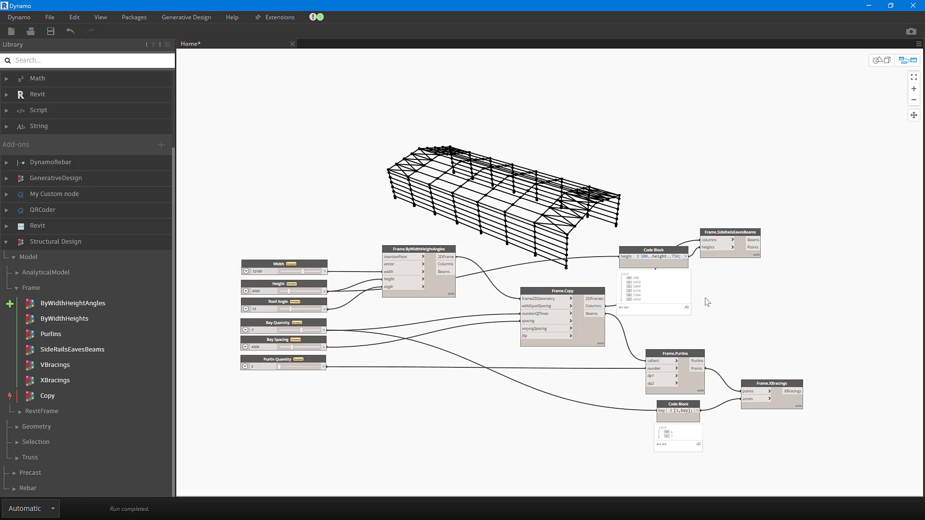
Step: Set the Width slider to 18000 and move the Dynamo window down to uncover the structure in Revit's 3D view
{"action": "scroll", "coordinate": [339, 335], "scroll_direction": "up", "scroll_amount": 5}
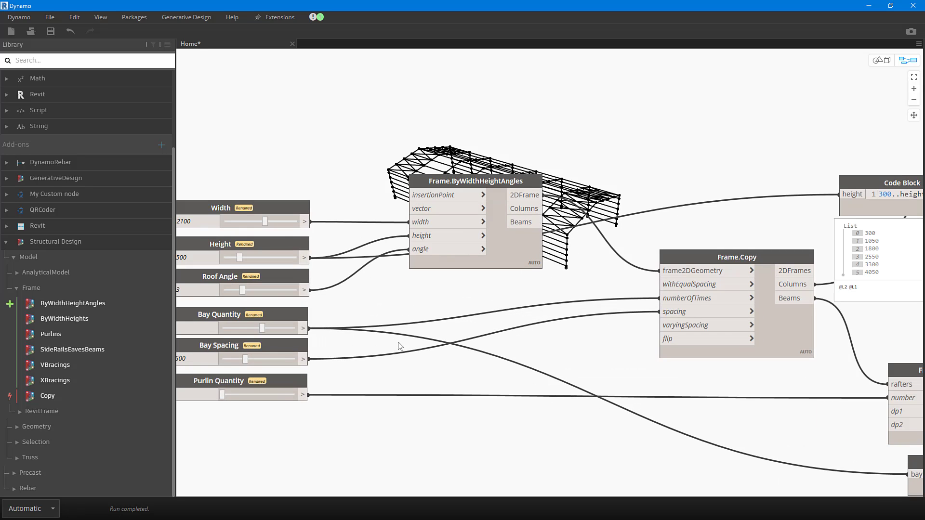
{"action": "scroll", "coordinate": [588, 370], "scroll_direction": "down", "scroll_amount": 4}
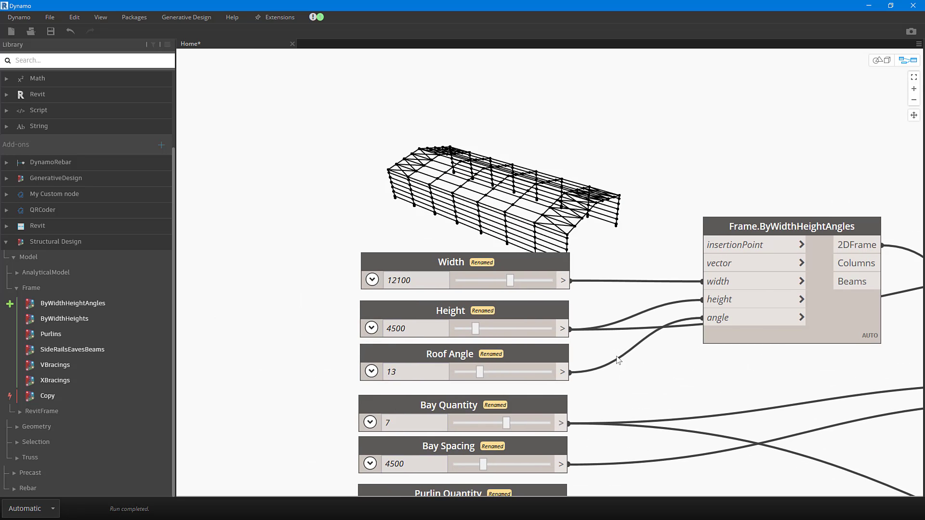
{"action": "left_click_drag", "start_coordinate": [546, 284], "coordinate": [569, 288]}
{"action": "left_click_drag", "start_coordinate": [641, 4], "coordinate": [615, 367]}
{"action": "scroll", "coordinate": [576, 258], "scroll_direction": "down", "scroll_amount": 2}
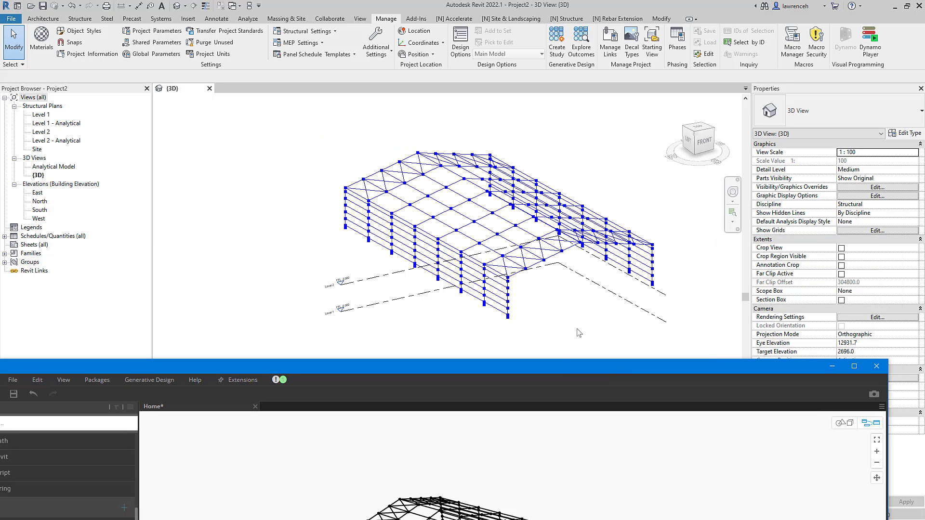
{"action": "left_click_drag", "start_coordinate": [559, 368], "coordinate": [692, 320]}
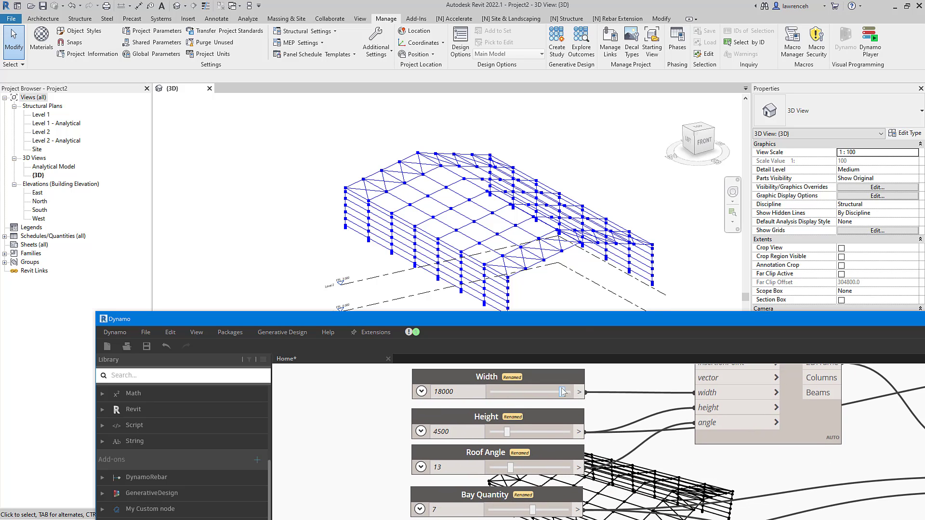
Step: Set the Width slider to 18600 and the Height slider to 6100, and bring the Dynamo window back to full size
{"action": "mouse_move", "coordinate": [563, 391]}
{"action": "left_mouse_down"}
{"action": "mouse_move", "coordinate": [504, 391]}
{"action": "mouse_move", "coordinate": [562, 392]}
{"action": "mouse_move", "coordinate": [566, 399]}
{"action": "left_mouse_up"}
{"action": "left_click_drag", "start_coordinate": [507, 432], "coordinate": [524, 439]}
{"action": "left_click_drag", "start_coordinate": [679, 322], "coordinate": [446, 187]}
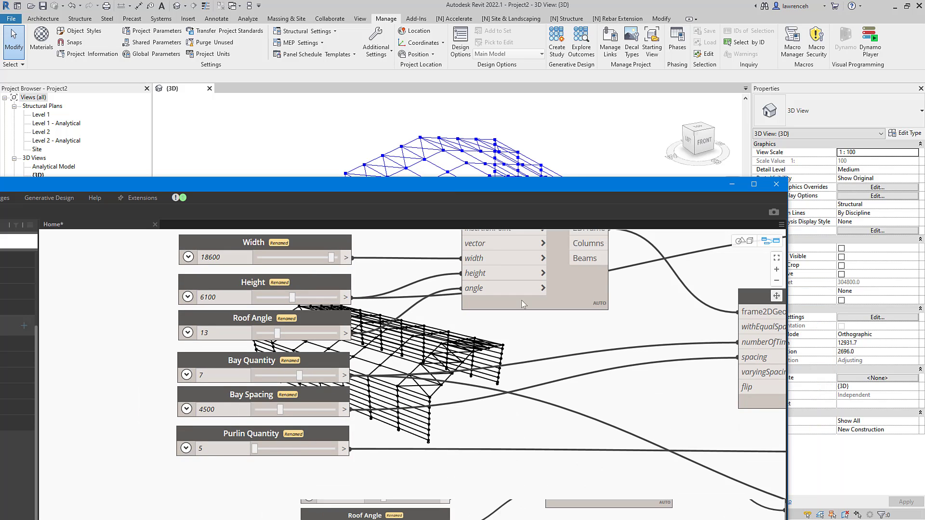
{"action": "scroll", "coordinate": [545, 327], "scroll_direction": "down", "scroll_amount": 5}
{"action": "left_click", "coordinate": [747, 185]}
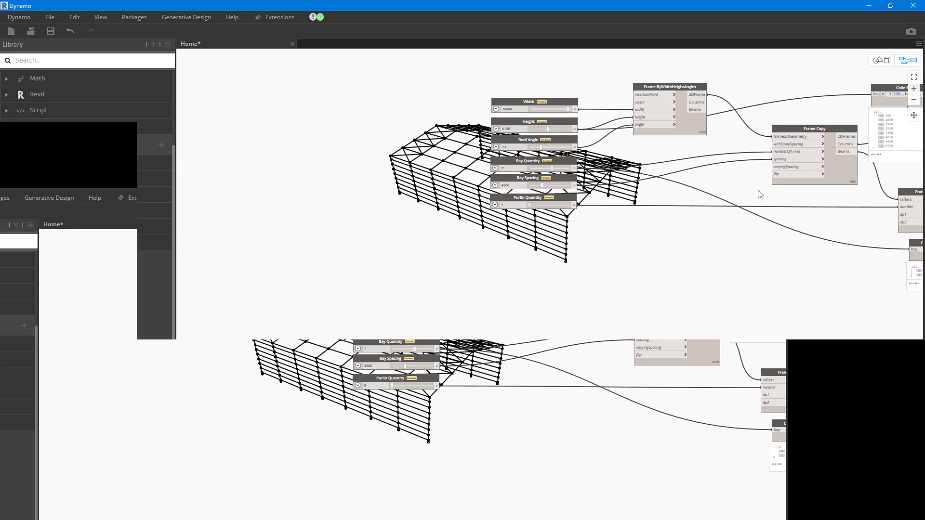
Step: Add a StructuralFraming.BeamByCurve node from the Revit elements library and place it clear of the Frame.XBracings node
{"action": "scroll", "coordinate": [578, 378], "scroll_direction": "up", "scroll_amount": 4}
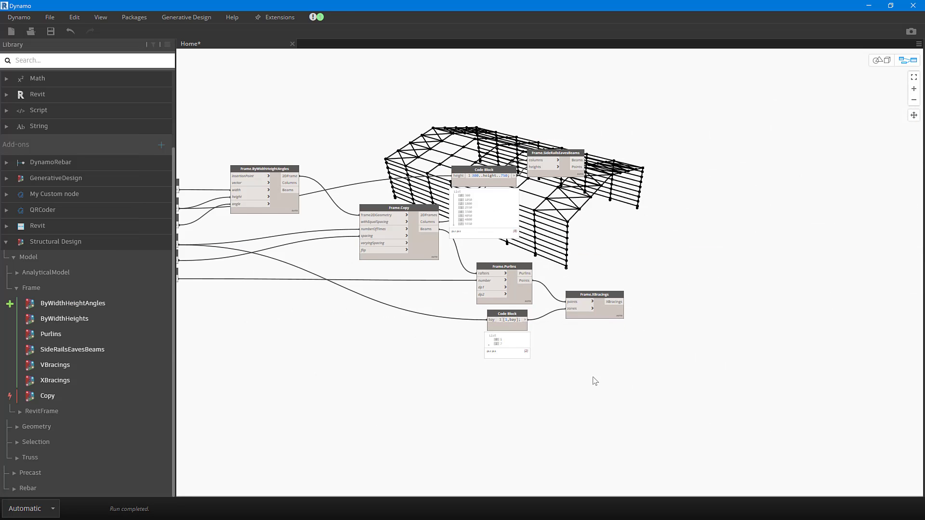
{"action": "scroll", "coordinate": [41, 206], "scroll_direction": "up", "scroll_amount": 4}
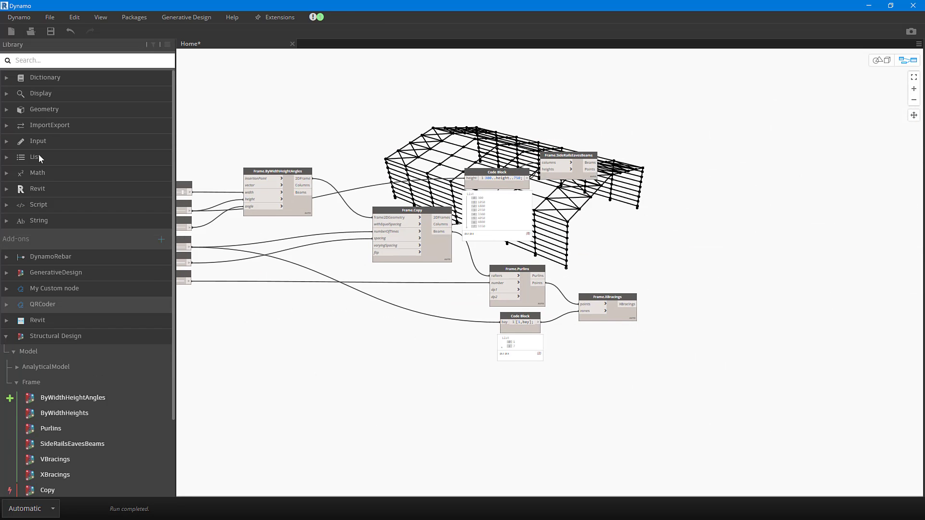
{"action": "left_click", "coordinate": [28, 192]}
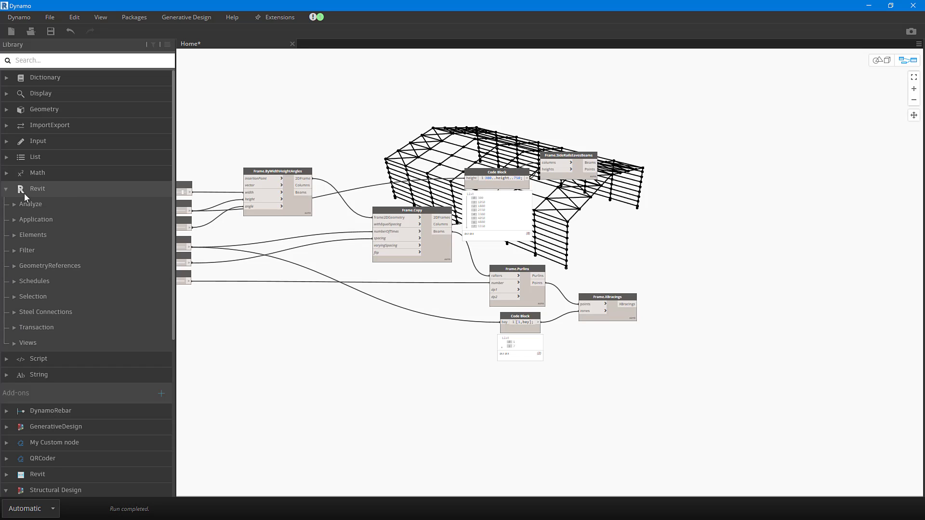
{"action": "left_click", "coordinate": [30, 233]}
{"action": "scroll", "coordinate": [53, 251], "scroll_direction": "down", "scroll_amount": 6}
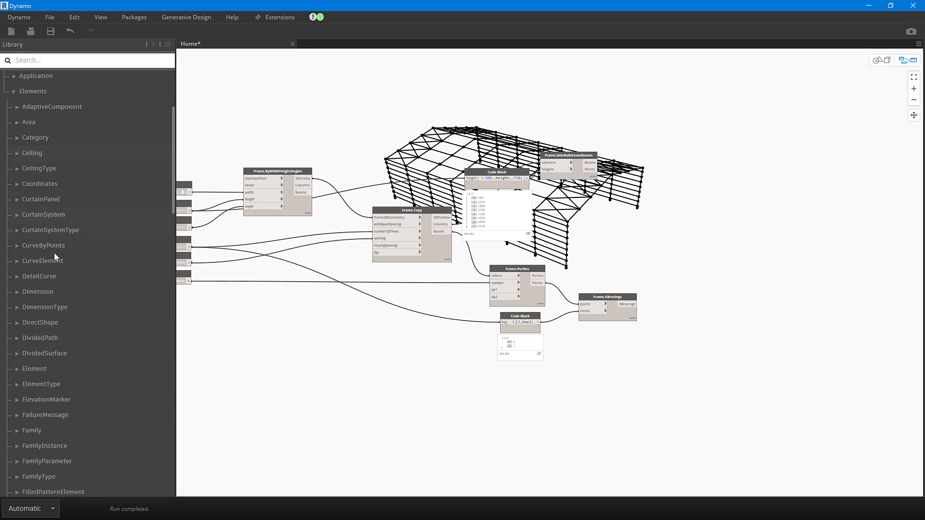
{"action": "scroll", "coordinate": [54, 253], "scroll_direction": "down", "scroll_amount": 3}
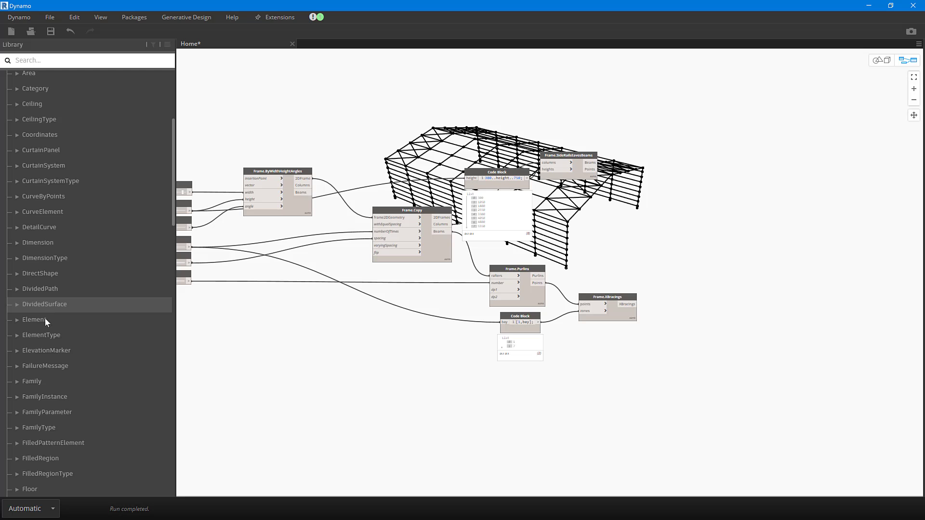
{"action": "scroll", "coordinate": [48, 330], "scroll_direction": "down", "scroll_amount": 10}
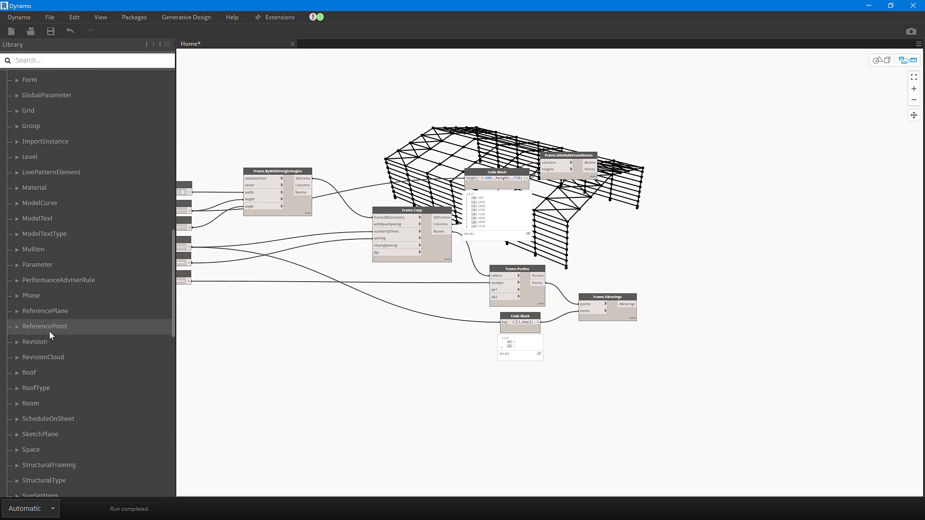
{"action": "scroll", "coordinate": [51, 331], "scroll_direction": "down", "scroll_amount": 6}
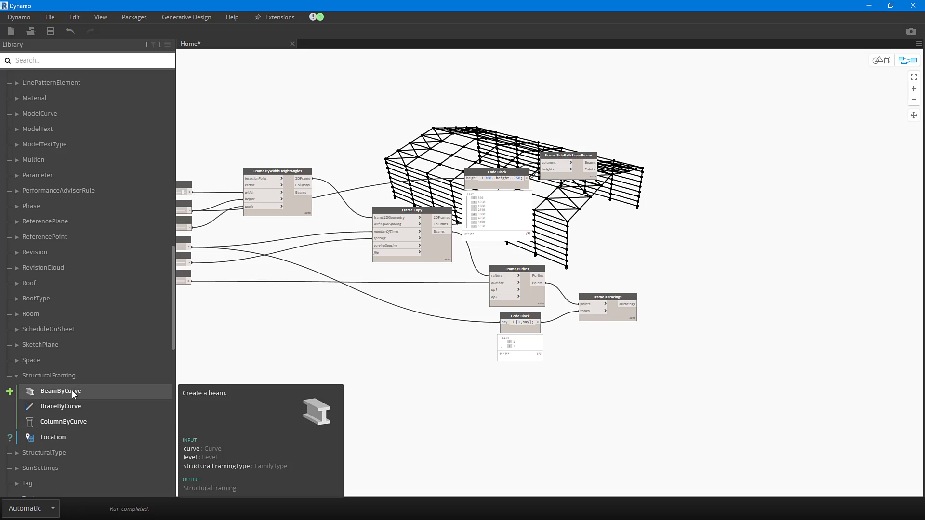
{"action": "left_click", "coordinate": [71, 391]}
{"action": "scroll", "coordinate": [553, 269], "scroll_direction": "up", "scroll_amount": 3}
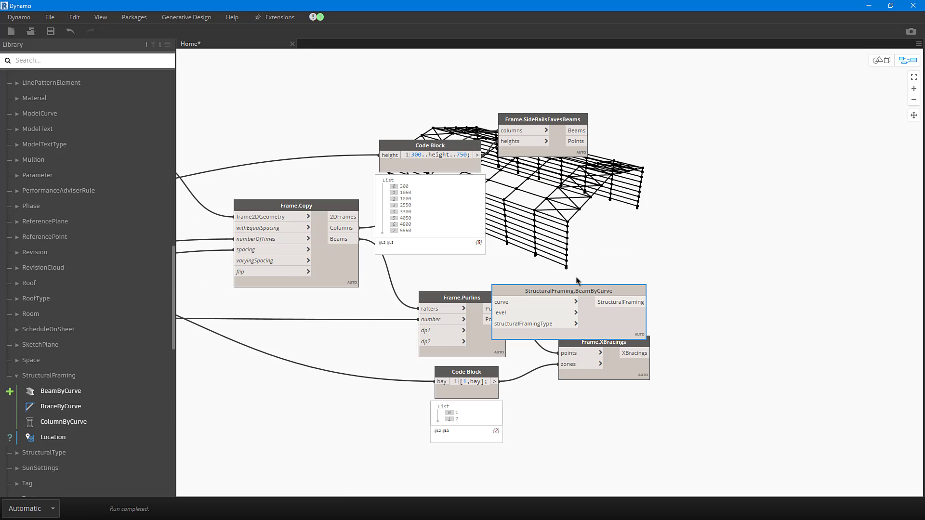
{"action": "left_click_drag", "start_coordinate": [577, 288], "coordinate": [703, 238]}
Step: Connect the Beams output of Frame.Copy to the curve input of StructuralFraming.BeamByCurve and move that node farther out and higher
{"action": "middle_click_drag", "start_coordinate": [602, 200], "coordinate": [599, 248]}
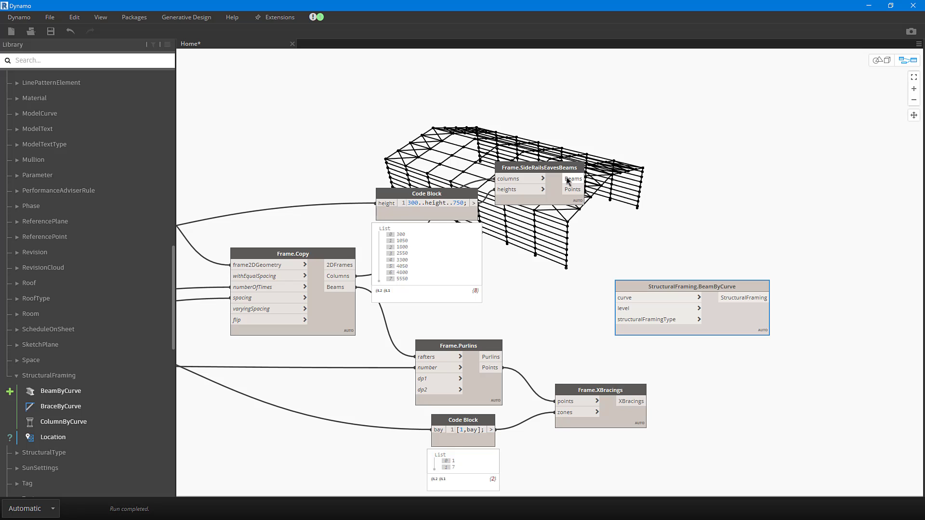
{"action": "middle_click_drag", "start_coordinate": [335, 307], "coordinate": [392, 300]}
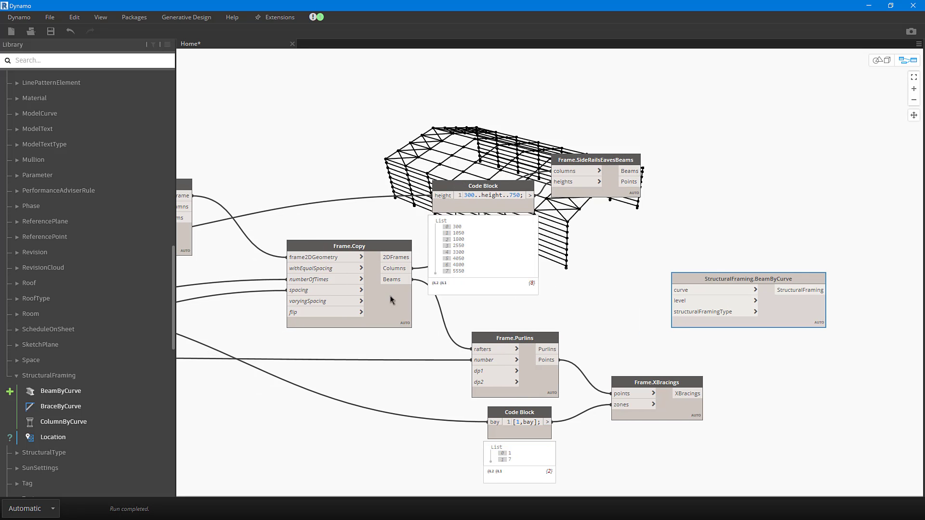
{"action": "left_click", "coordinate": [371, 248]}
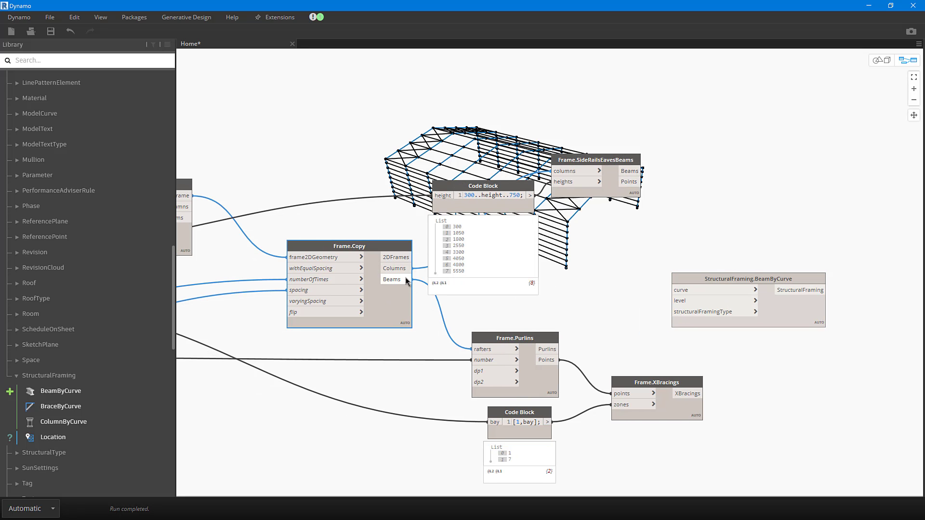
{"action": "left_click_drag", "start_coordinate": [412, 279], "coordinate": [585, 348]}
{"action": "left_click", "coordinate": [673, 290]}
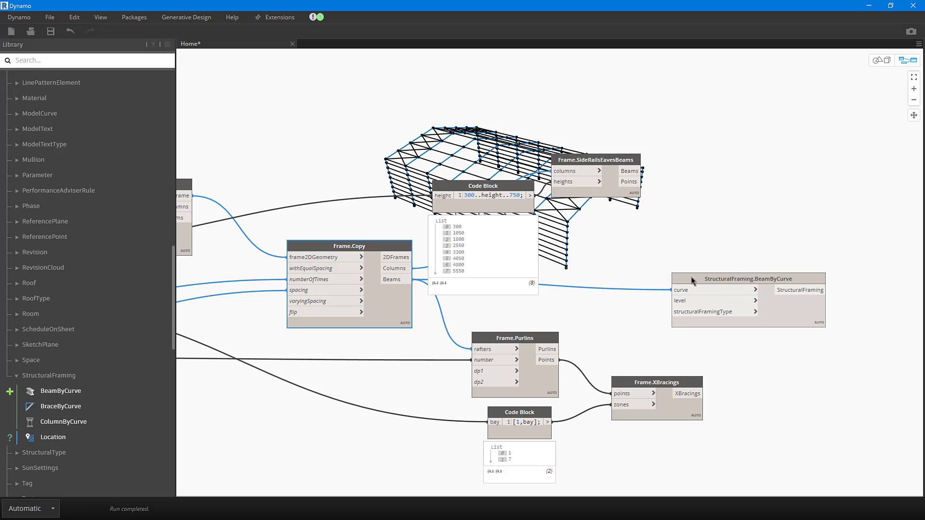
{"action": "left_click_drag", "start_coordinate": [713, 280], "coordinate": [794, 216]}
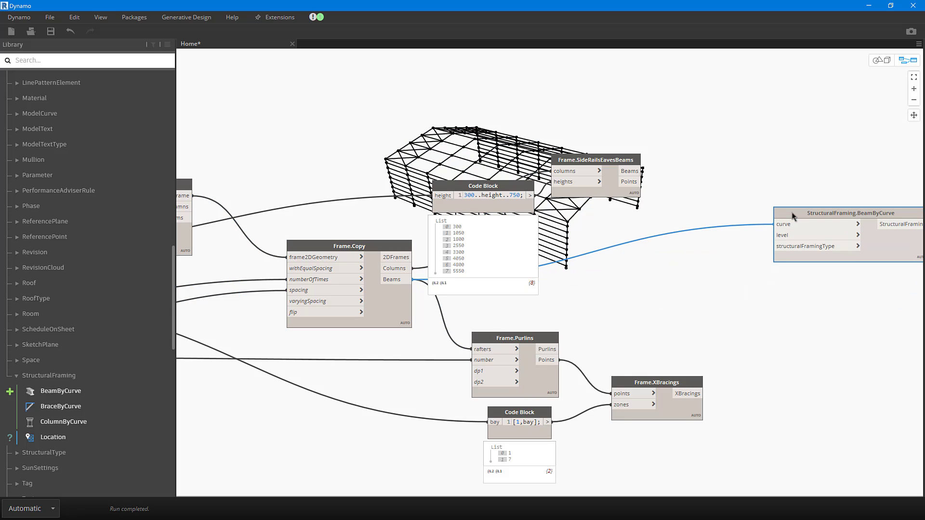
Step: Search for level, add a Levels node set to Level 1, and place it between Frame.SideRailsEavesBeams and Frame.XBracings
{"action": "right_click", "coordinate": [694, 257]}
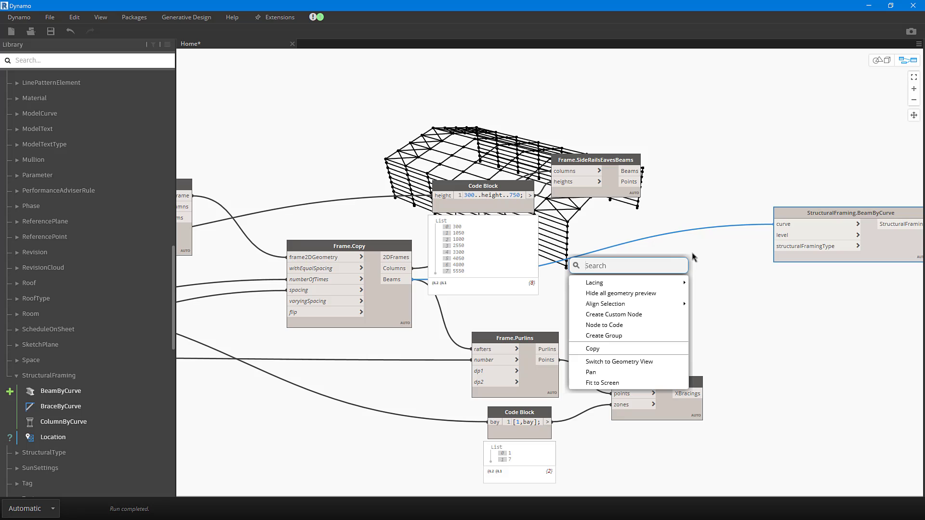
{"action": "type", "text": "l"}
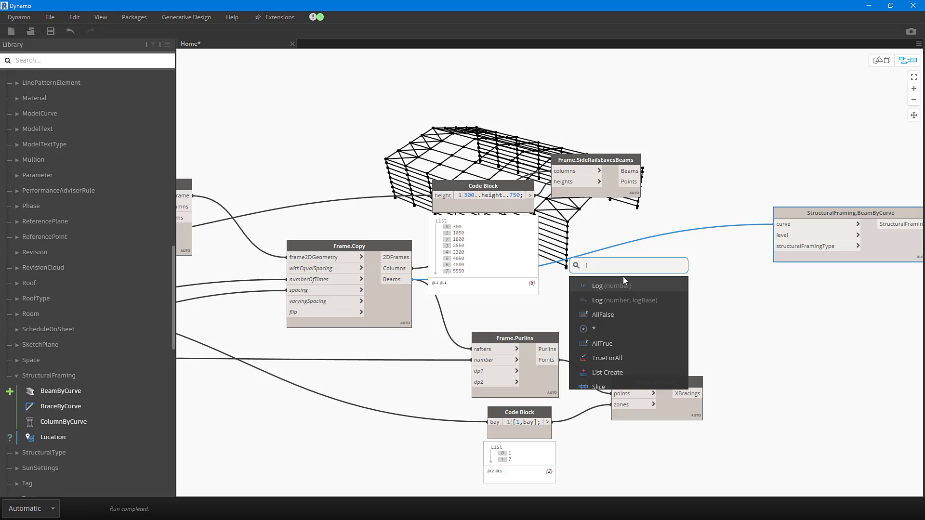
{"action": "type", "text": "evel"}
{"action": "left_click", "coordinate": [618, 290]}
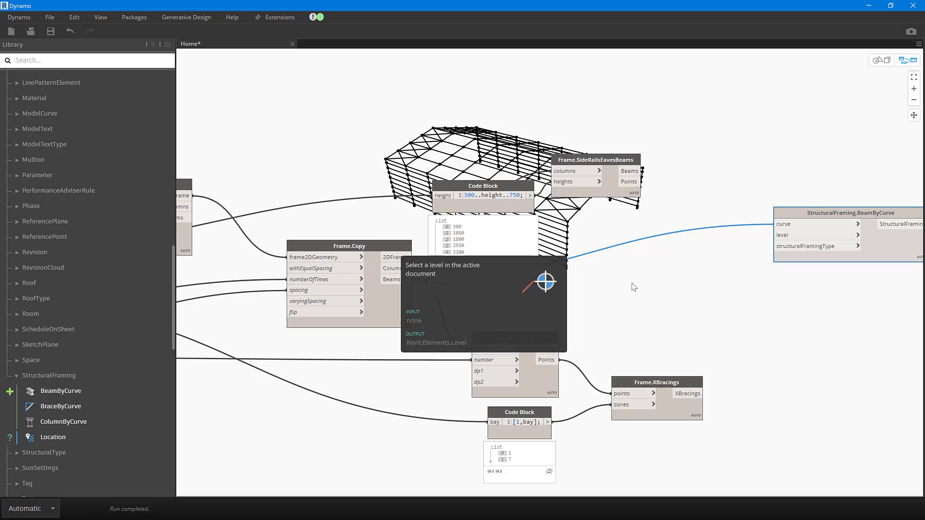
{"action": "left_click", "coordinate": [646, 301]}
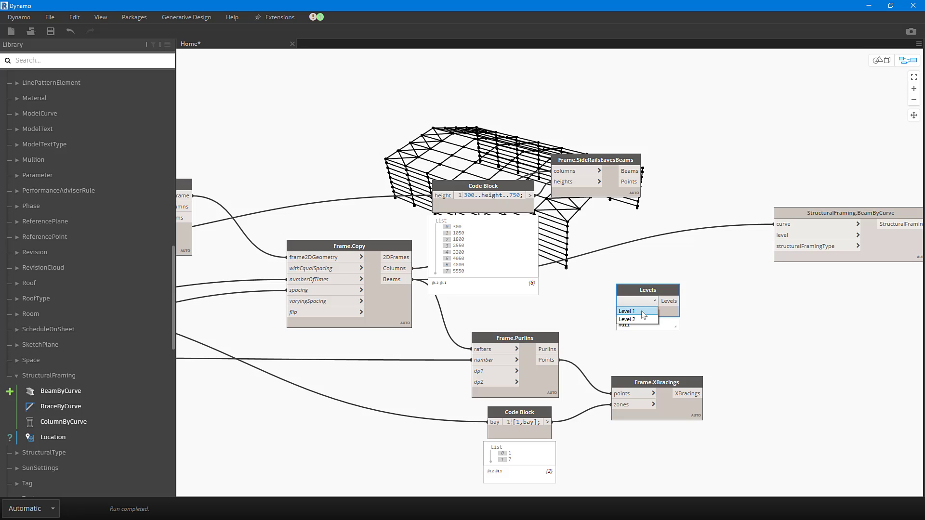
{"action": "left_click", "coordinate": [641, 313]}
{"action": "left_click_drag", "start_coordinate": [659, 291], "coordinate": [667, 277]}
Step: Uncover Revit's 3D view behind Dynamo and examine the Level 1 and Level 2 markers up close
{"action": "left_click_drag", "start_coordinate": [725, 3], "coordinate": [579, 387]}
{"action": "scroll", "coordinate": [349, 323], "scroll_direction": "up", "scroll_amount": 5}
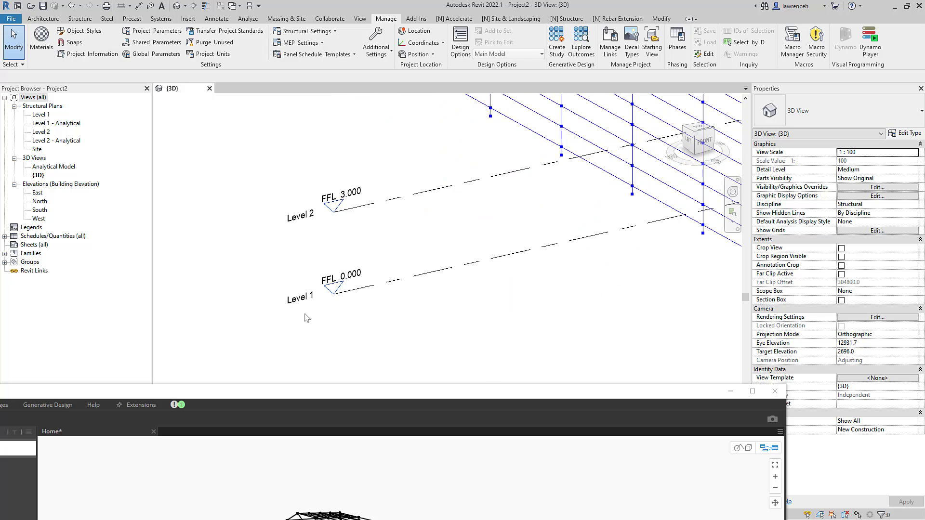
Step: Rename Level 1 to Level 0 in Revit's 3D view and rename its corresponding views as well
{"action": "left_click", "coordinate": [308, 302]}
{"action": "left_click", "coordinate": [310, 303]}
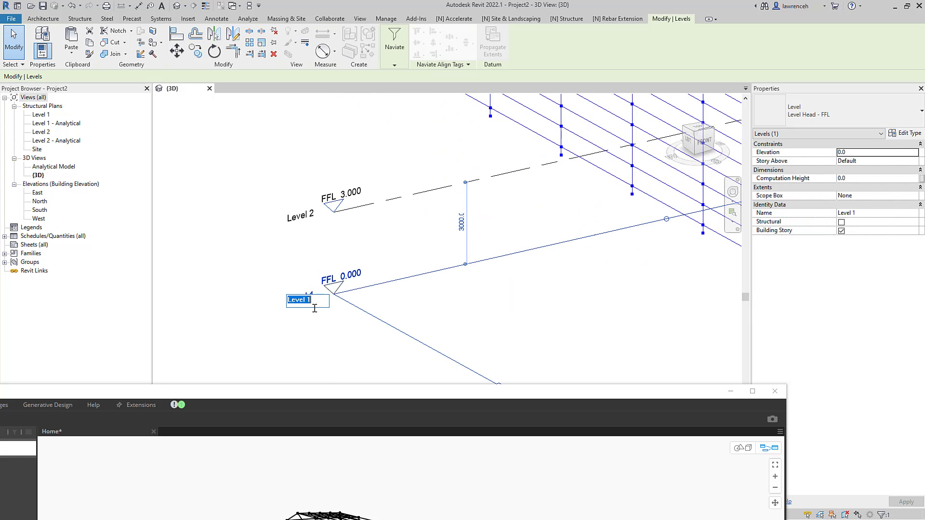
{"action": "type", "text": "Level 0"}
{"action": "key", "text": "Return"}
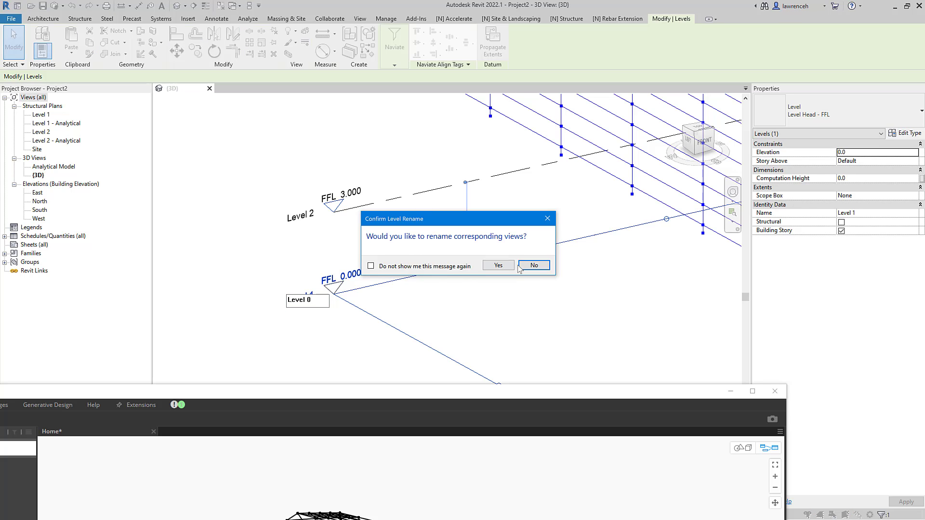
{"action": "left_click", "coordinate": [506, 267]}
Step: Rename Level 2 to Eaves along with its corresponding views, and deselect the level
{"action": "left_click", "coordinate": [311, 219]}
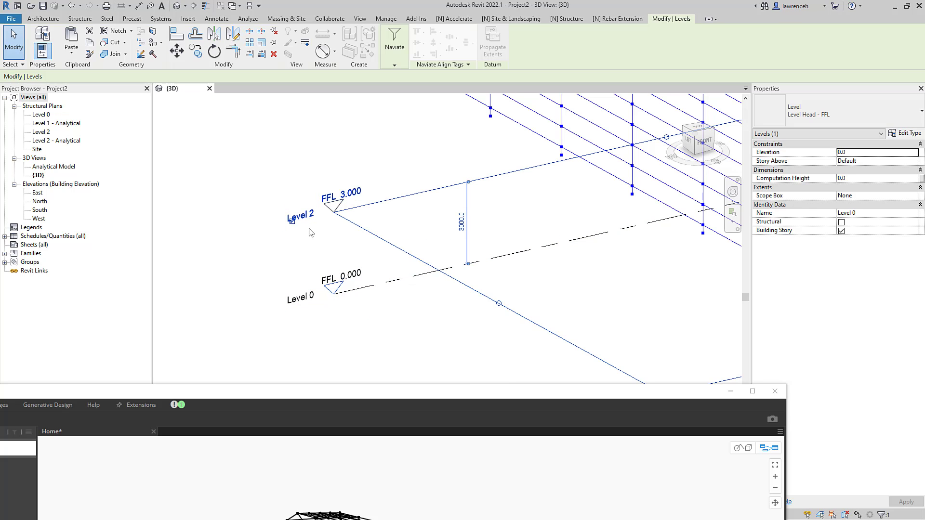
{"action": "left_click", "coordinate": [308, 218]}
{"action": "type", "text": "Eaves"}
{"action": "key", "text": "Return"}
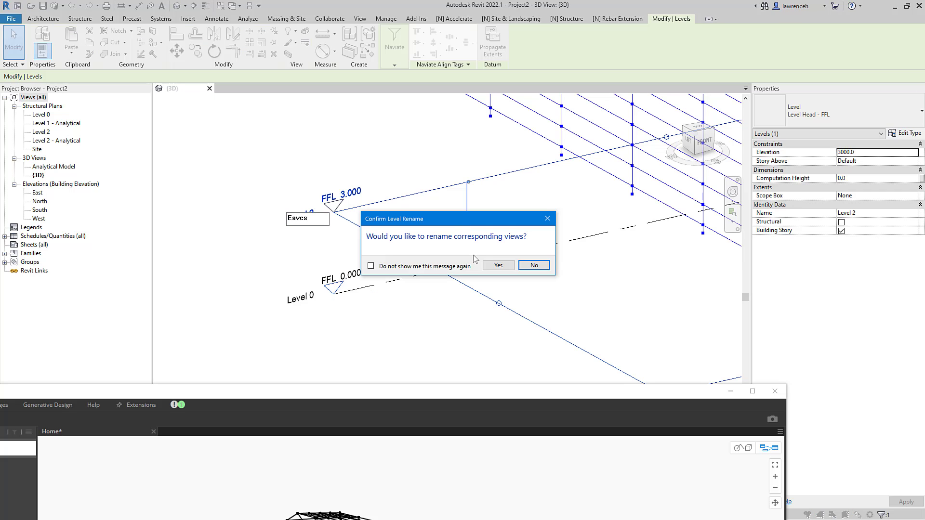
{"action": "left_click", "coordinate": [498, 265]}
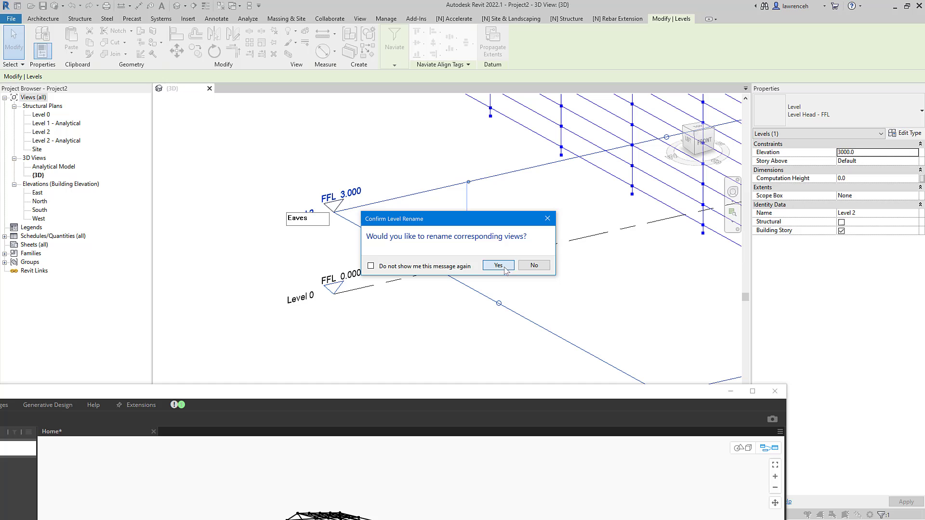
{"action": "left_click", "coordinate": [453, 332]}
{"action": "scroll", "coordinate": [415, 301], "scroll_direction": "down", "scroll_amount": 1}
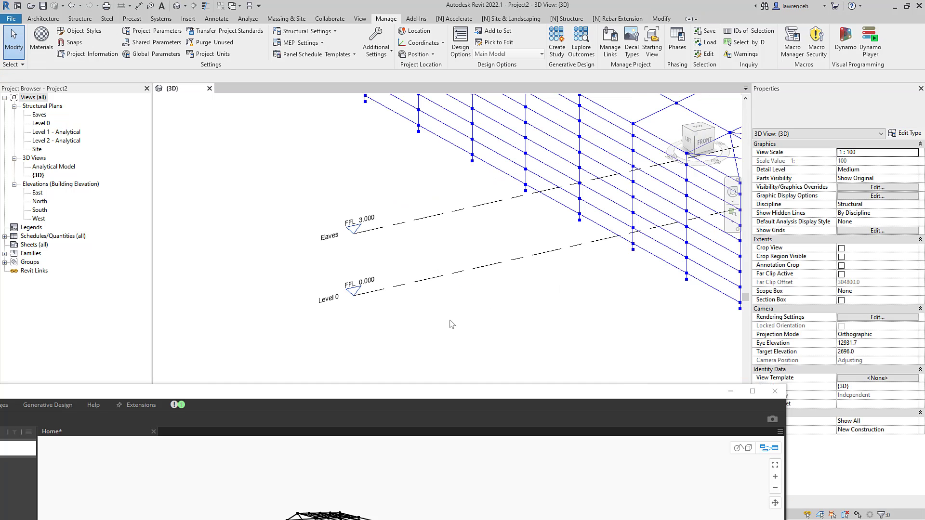
Step: Switch to Dynamo, maximise its window, and set the Levels node to Level 0
{"action": "left_click", "coordinate": [753, 391]}
{"action": "left_click", "coordinate": [647, 293]}
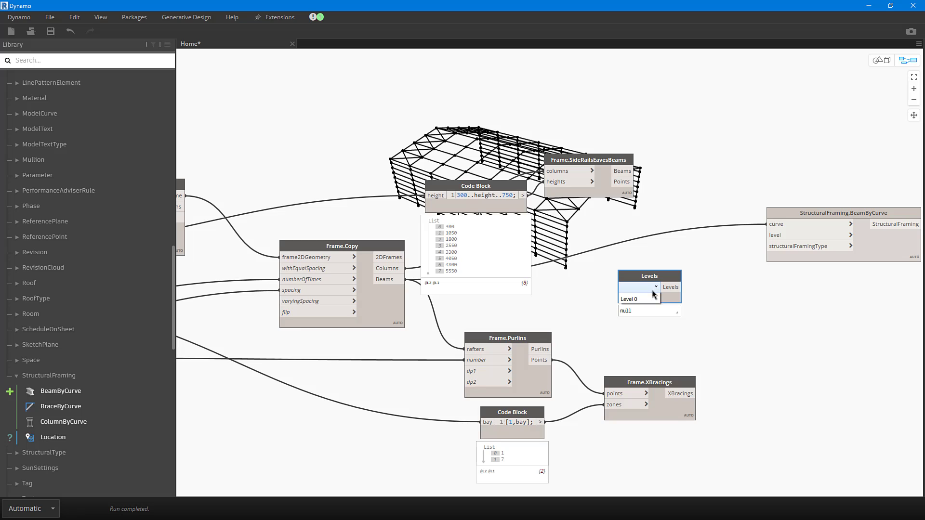
{"action": "left_click", "coordinate": [645, 288]}
{"action": "left_click", "coordinate": [640, 307]}
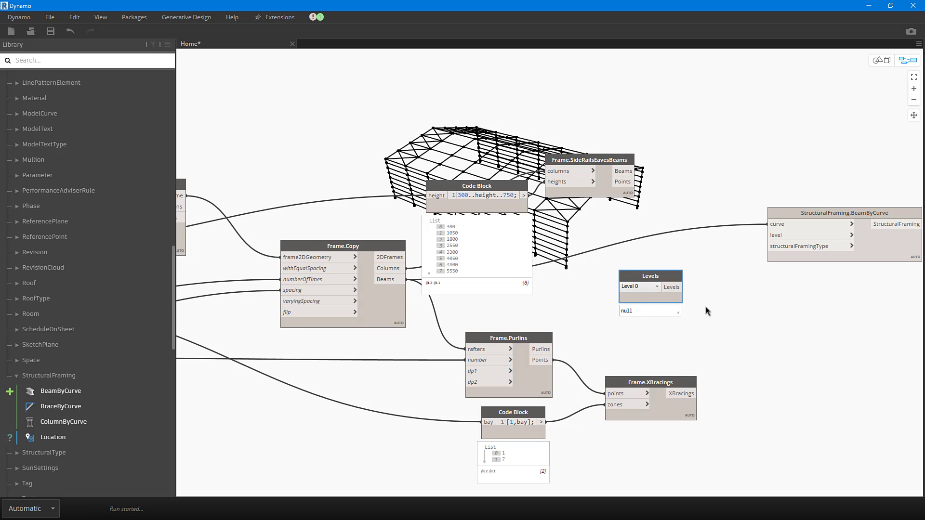
Step: Connect the Levels node to the level input of StructuralFraming.BeamByCurve and move the Levels node slightly higher
{"action": "left_click_drag", "start_coordinate": [683, 287], "coordinate": [767, 235]}
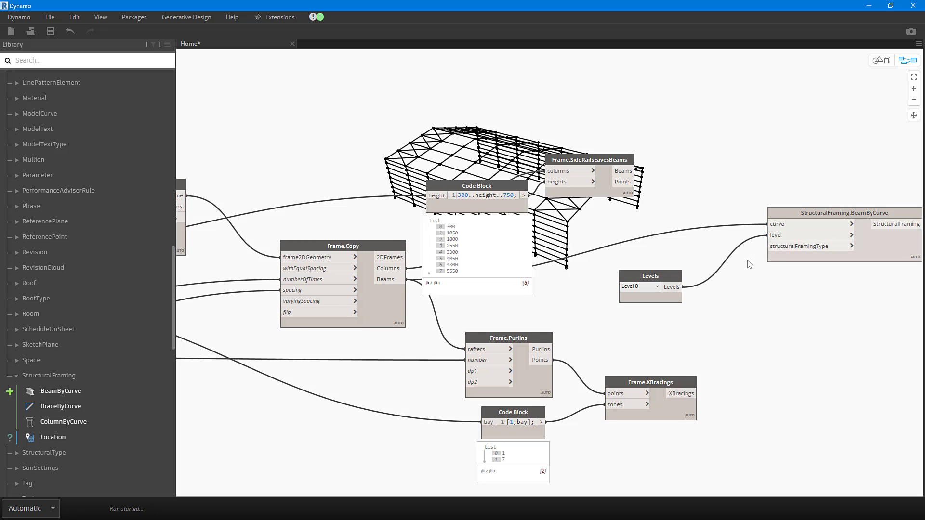
{"action": "left_click_drag", "start_coordinate": [677, 281], "coordinate": [687, 254]}
{"action": "middle_click_drag", "start_coordinate": [738, 270], "coordinate": [715, 261]}
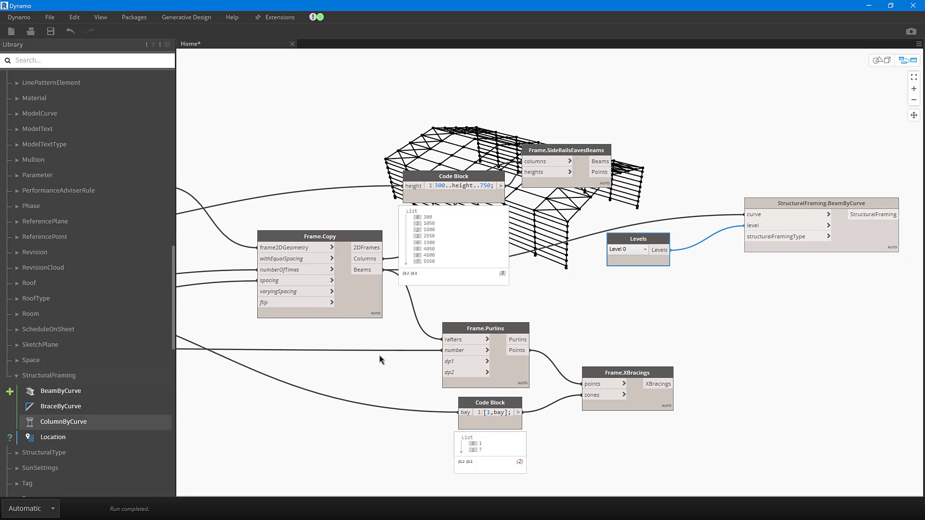
Step: Search for framing, add a Structural Framing Types node, and place it just below the Levels node
{"action": "right_click", "coordinate": [627, 295]}
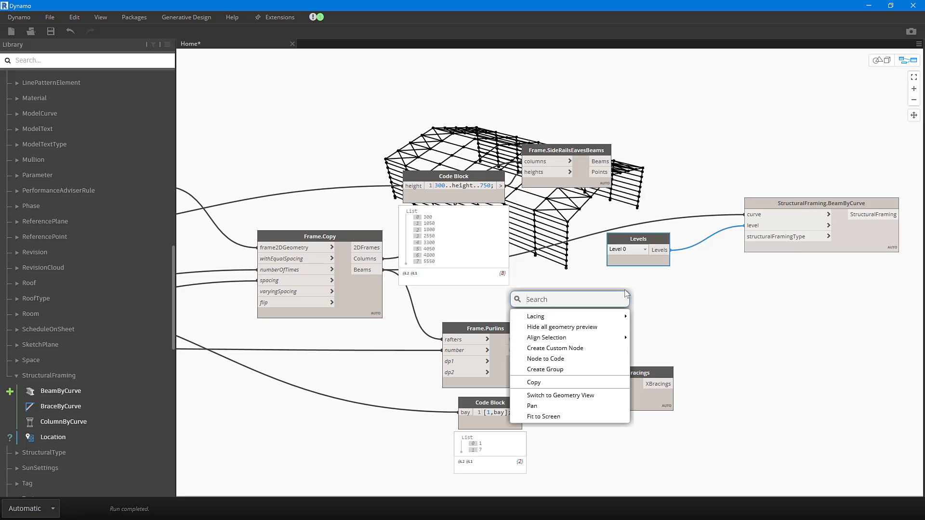
{"action": "type", "text": "framing"}
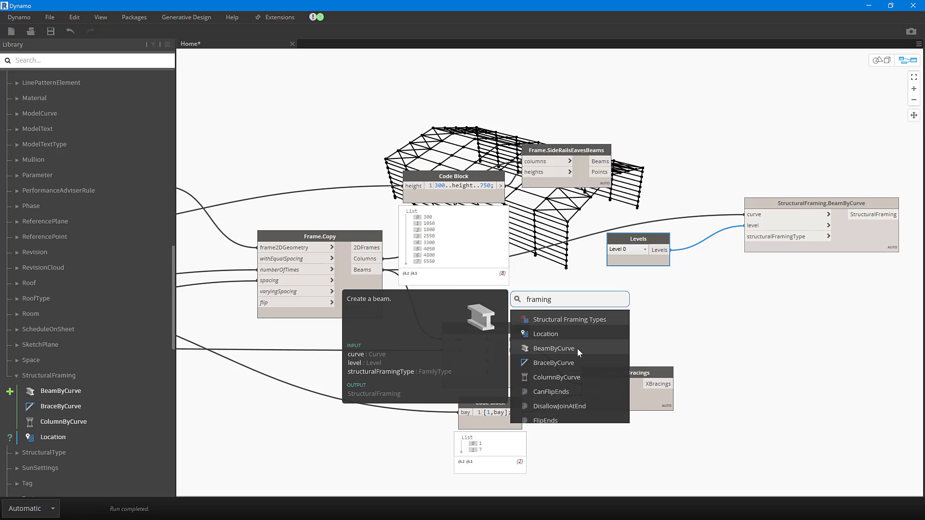
{"action": "left_click", "coordinate": [586, 319]}
{"action": "left_click_drag", "start_coordinate": [621, 331], "coordinate": [642, 283]}
Step: Choose UB457x152x67 as the structural framing type and connect it to the structuralFramingType input of StructuralFraming.BeamByCurve
{"action": "left_click", "coordinate": [639, 291]}
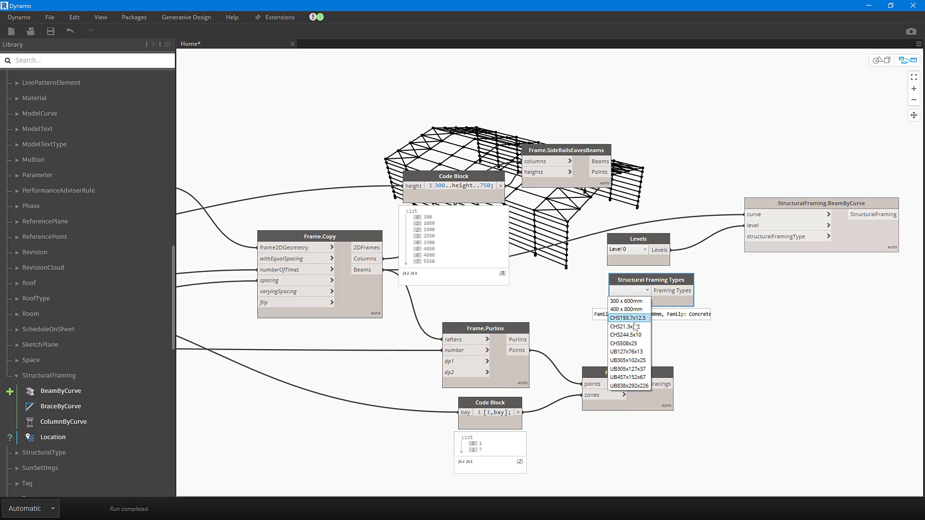
{"action": "left_click", "coordinate": [627, 377]}
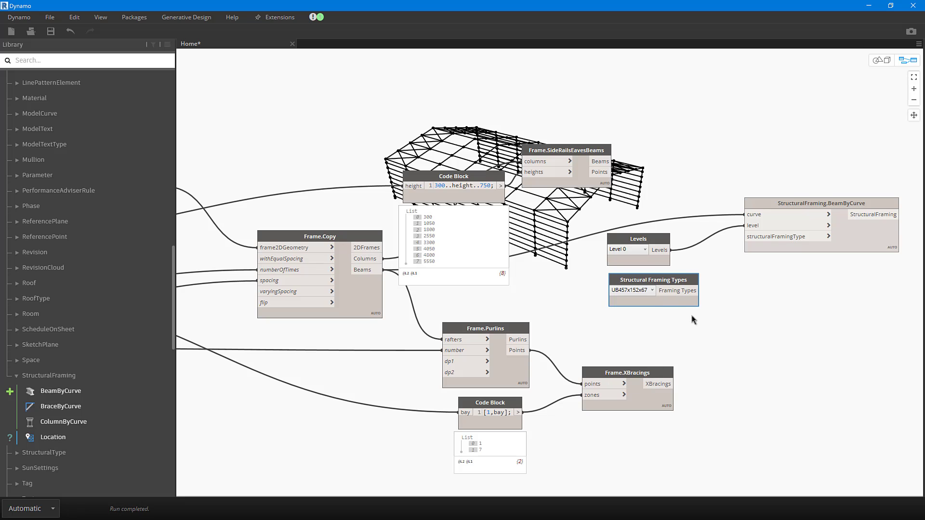
{"action": "left_click", "coordinate": [697, 290]}
{"action": "left_click", "coordinate": [760, 237]}
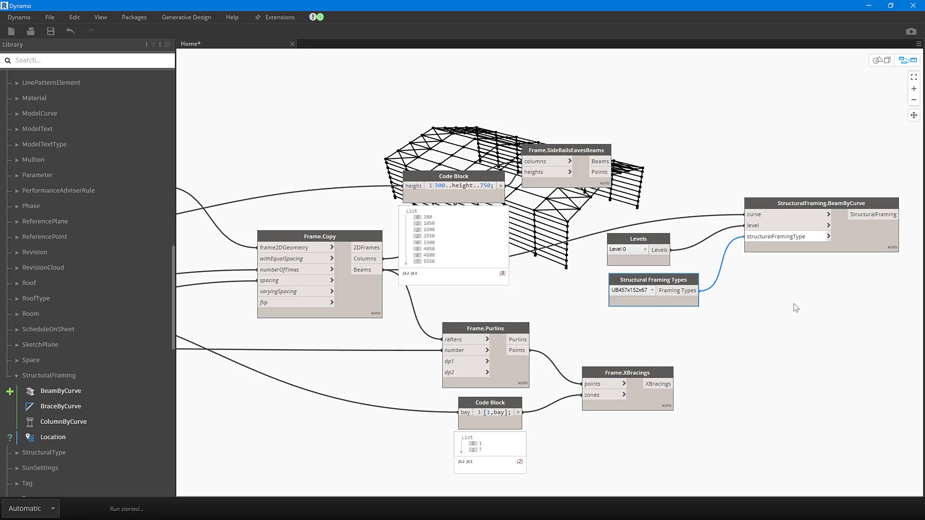
Step: Shrink and reposition the Dynamo window to uncover Revit's 3D view, and examine the rafters across the whole frame
{"action": "left_click_drag", "start_coordinate": [756, 10], "coordinate": [648, 324]}
{"action": "middle_click_drag", "start_coordinate": [552, 264], "coordinate": [429, 351]}
{"action": "scroll", "coordinate": [514, 292], "scroll_direction": "down", "scroll_amount": 1}
{"action": "scroll", "coordinate": [515, 296], "scroll_direction": "down", "scroll_amount": 1}
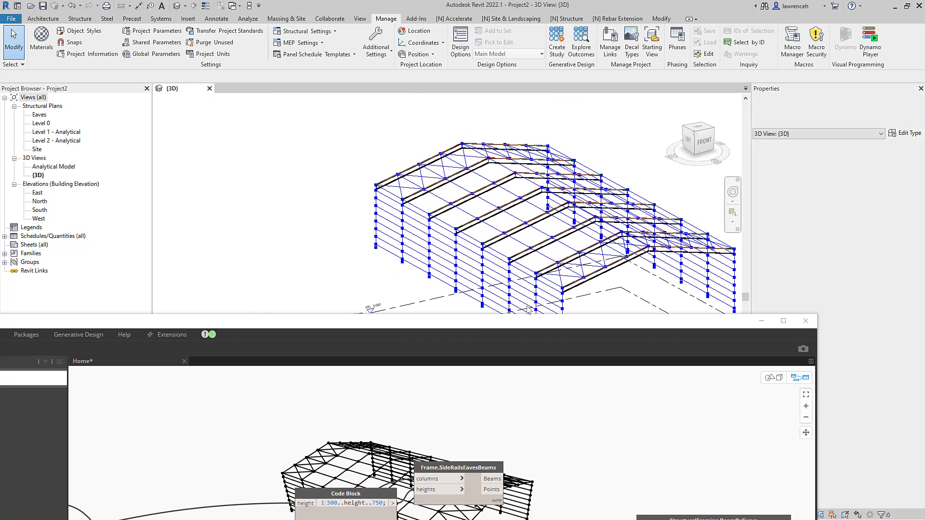
{"action": "scroll", "coordinate": [516, 295], "scroll_direction": "down", "scroll_amount": 1}
{"action": "left_click", "coordinate": [490, 331]}
{"action": "left_click_drag", "start_coordinate": [490, 326], "coordinate": [544, 293]}
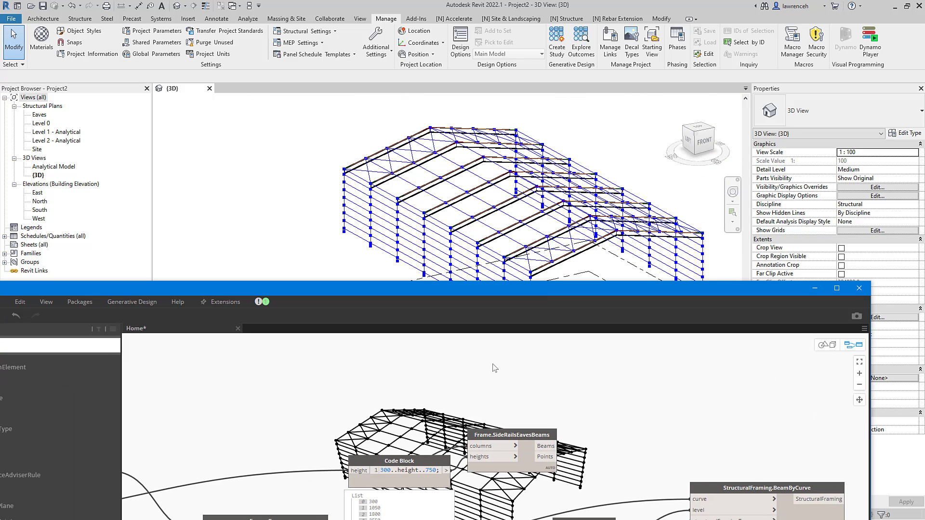
Step: Test the link to Revit by changing the frame's Width slider to 16300 and its Height slider to 5900
{"action": "middle_click_drag", "start_coordinate": [489, 367], "coordinate": [354, 428]}
{"action": "scroll", "coordinate": [420, 434], "scroll_direction": "up", "scroll_amount": 3}
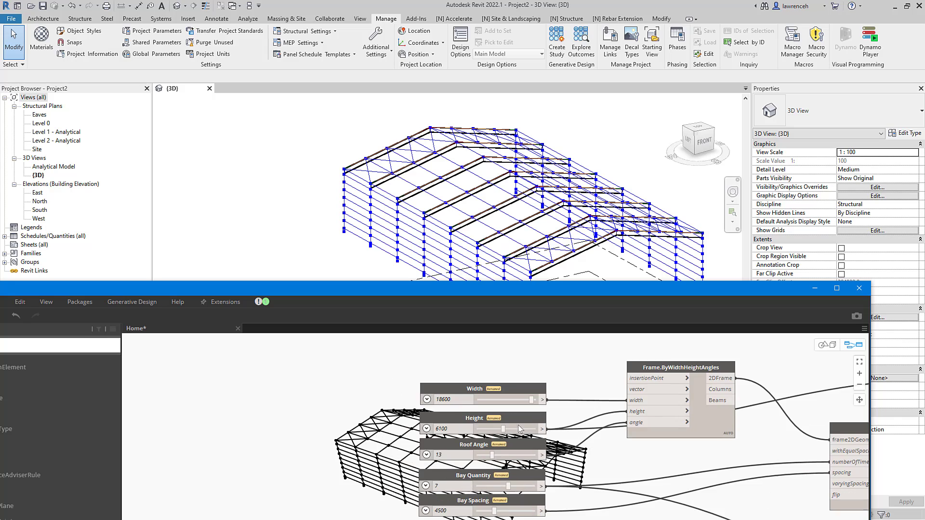
{"action": "left_click_drag", "start_coordinate": [520, 382], "coordinate": [500, 384]}
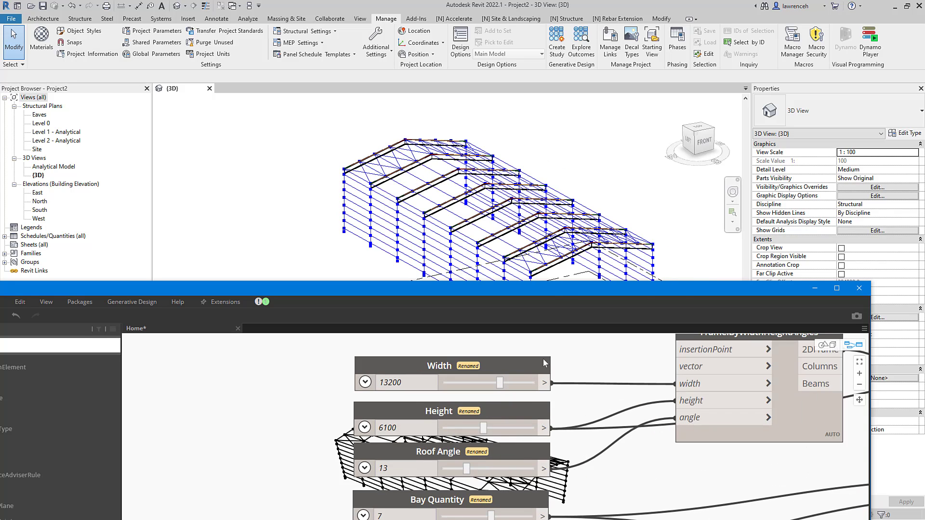
{"action": "right_click", "coordinate": [501, 382]}
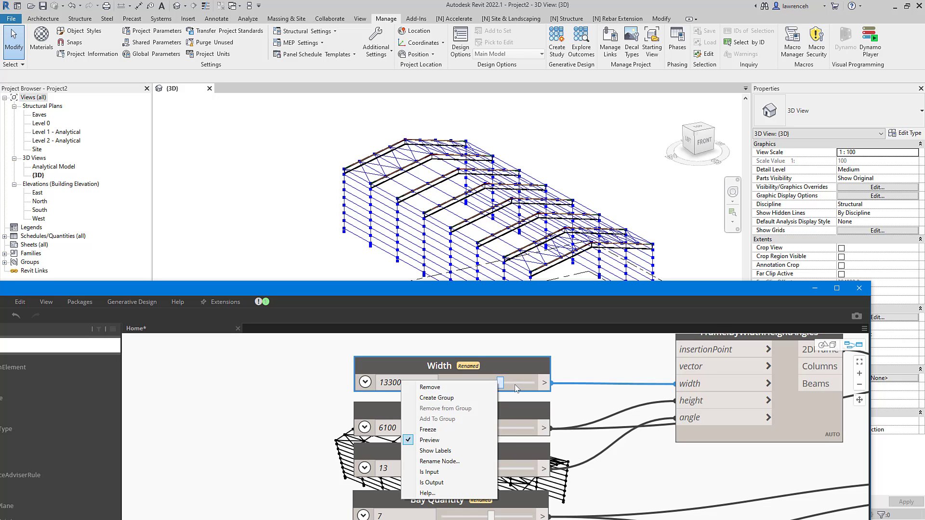
{"action": "left_click_drag", "start_coordinate": [501, 383], "coordinate": [513, 385]}
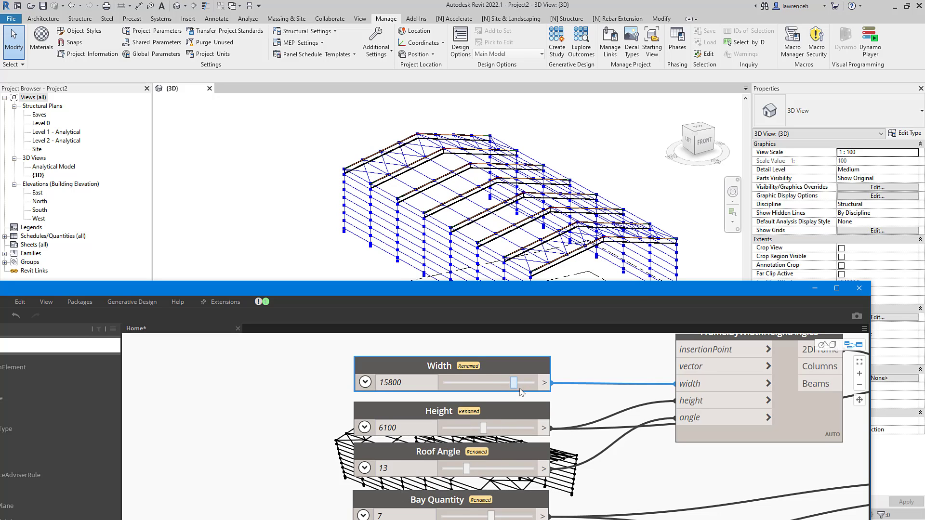
{"action": "left_click", "coordinate": [516, 383]}
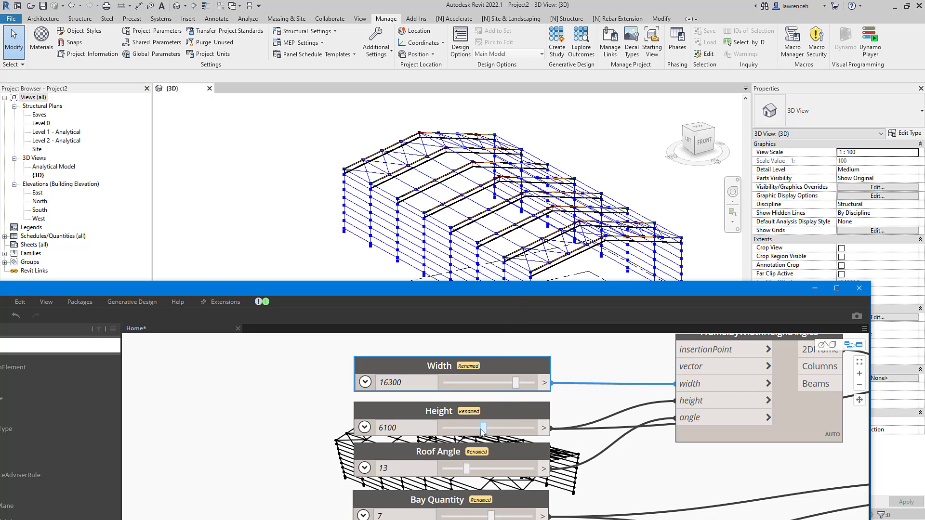
{"action": "left_click_drag", "start_coordinate": [483, 428], "coordinate": [480, 428]}
Step: Maximise Dynamo and bring the whole graph into view, from the input sliders to StructuralFraming.BeamByCurve
{"action": "left_click", "coordinate": [837, 288]}
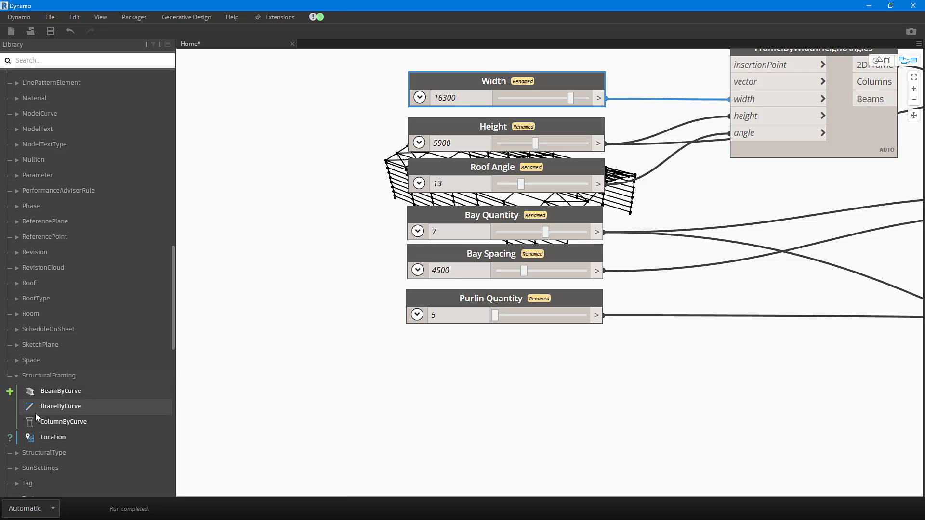
{"action": "left_click", "coordinate": [62, 407]}
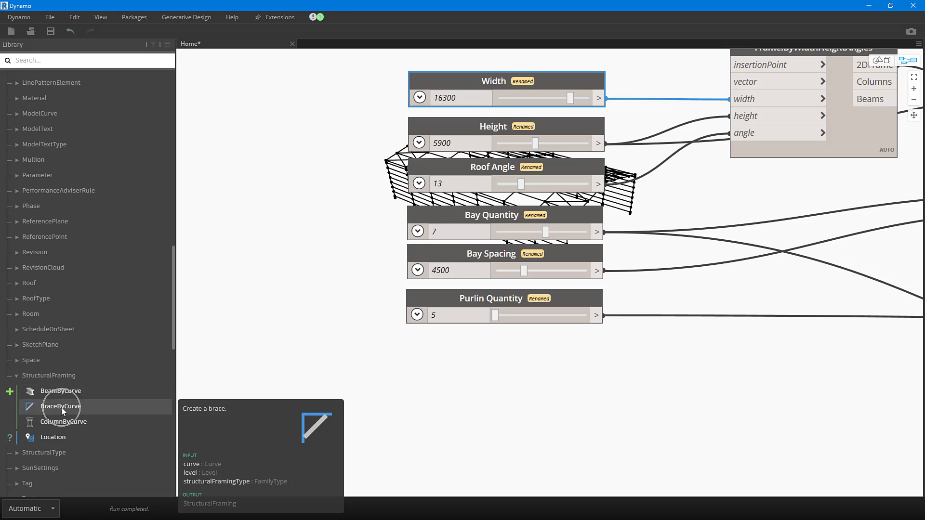
{"action": "scroll", "coordinate": [558, 367], "scroll_direction": "down", "scroll_amount": 5}
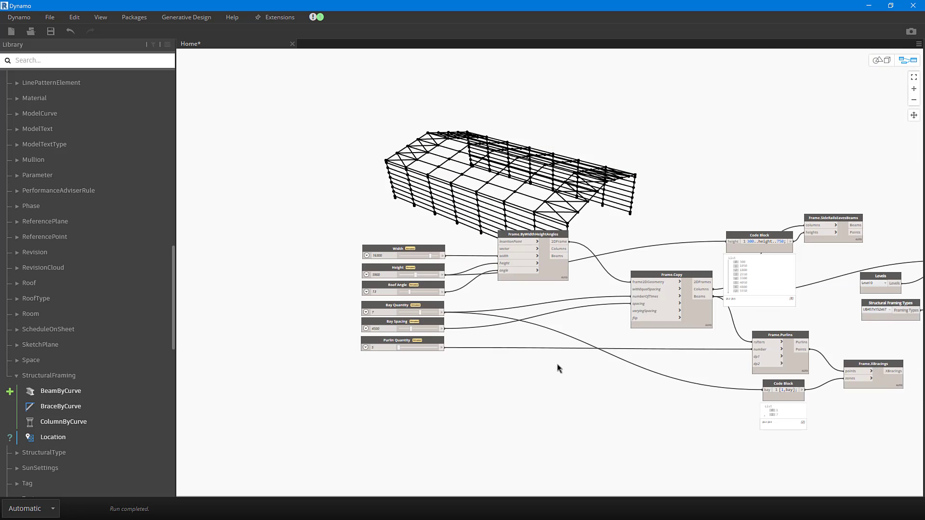
{"action": "middle_click_drag", "start_coordinate": [607, 392], "coordinate": [540, 379]}
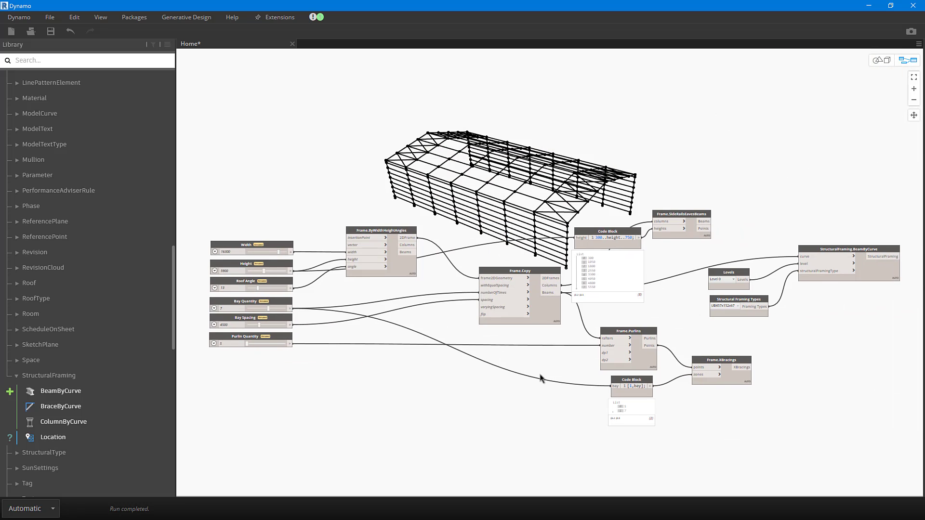